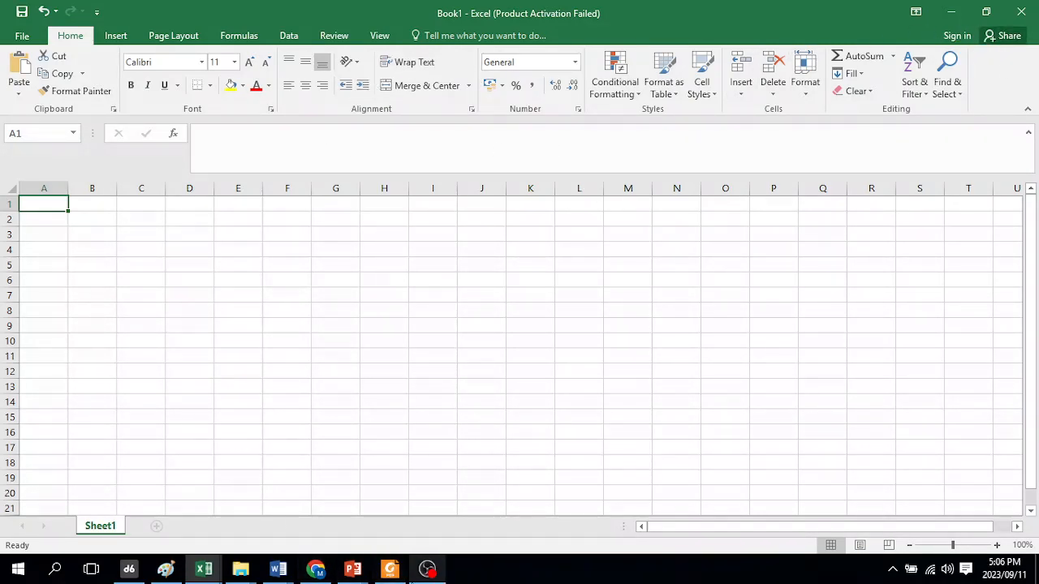
Present the Book1 Excel window in the Google Meet call and dismiss the sharing notices
{"action": "left_click", "coordinate": [316, 569]}
{"action": "left_click", "coordinate": [533, 524]}
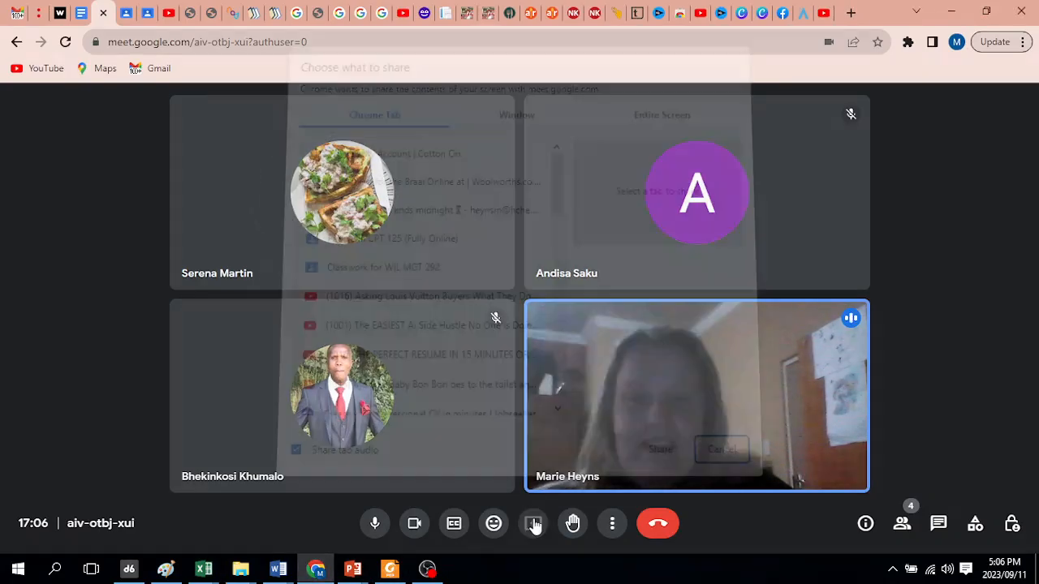
{"action": "left_click", "coordinate": [521, 126]}
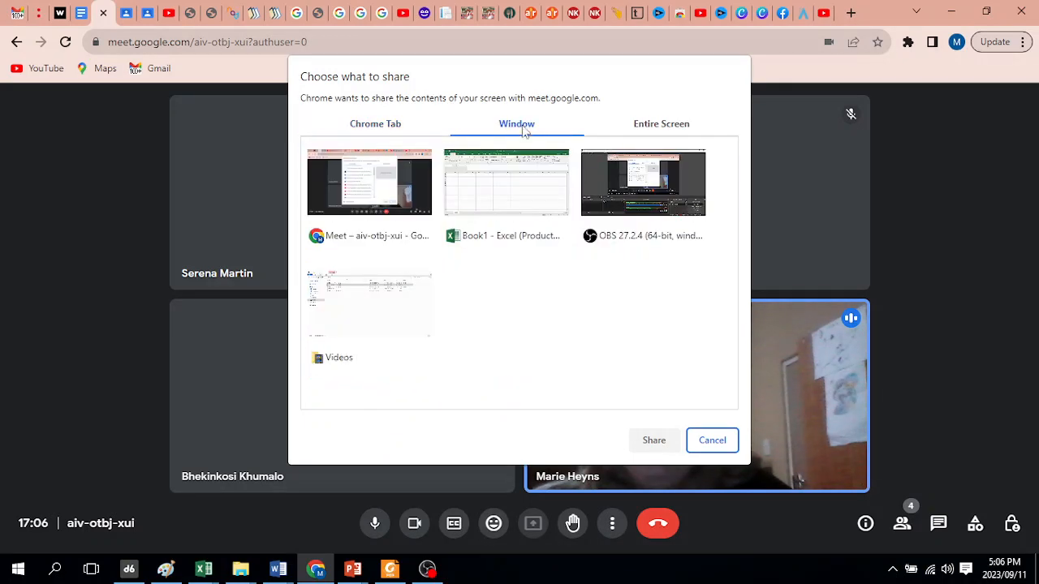
{"action": "left_click", "coordinate": [509, 181]}
{"action": "left_click", "coordinate": [654, 440]}
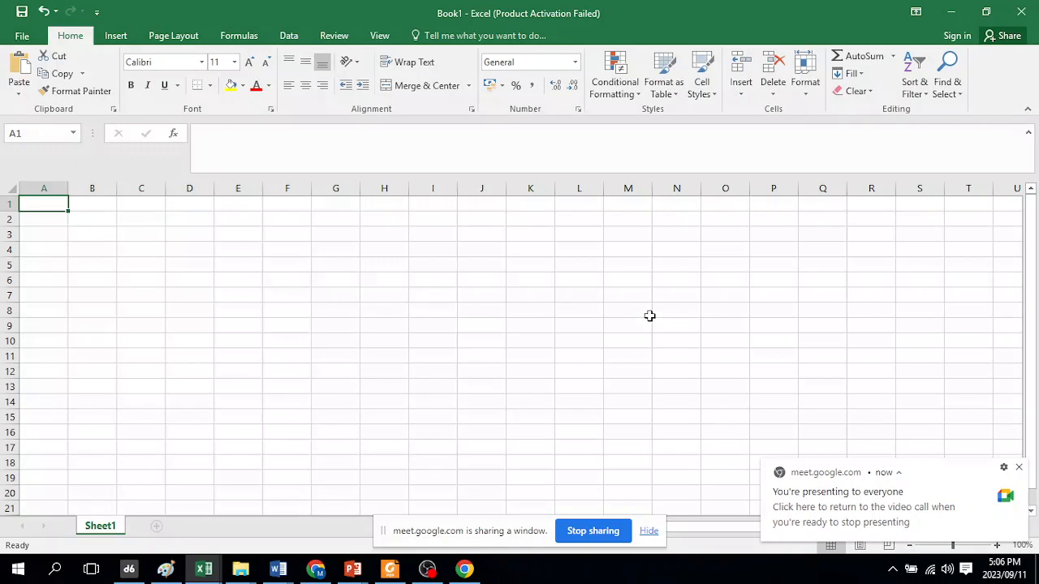
{"action": "left_click", "coordinate": [1020, 468]}
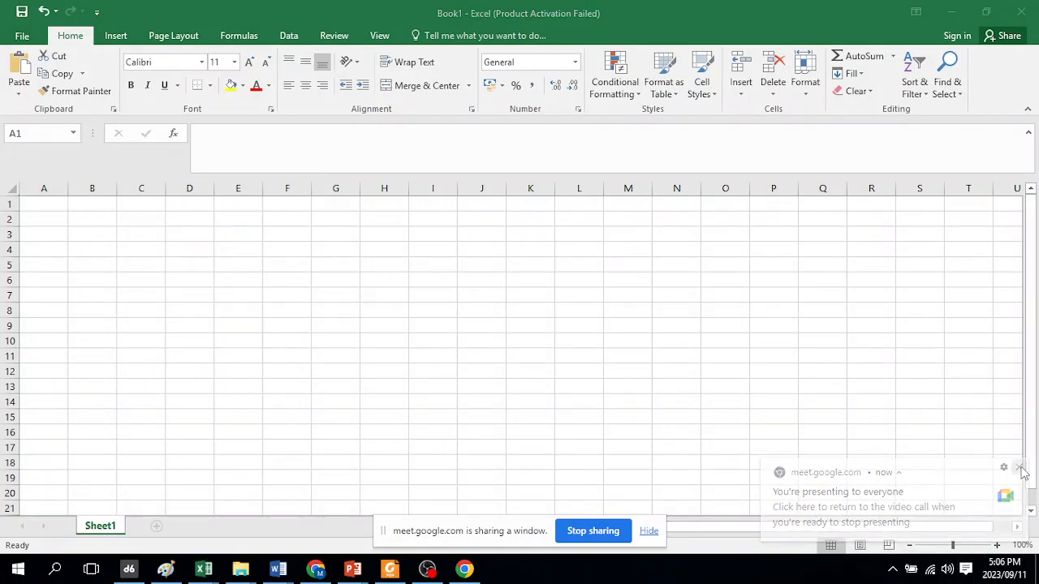
{"action": "left_click", "coordinate": [649, 531]}
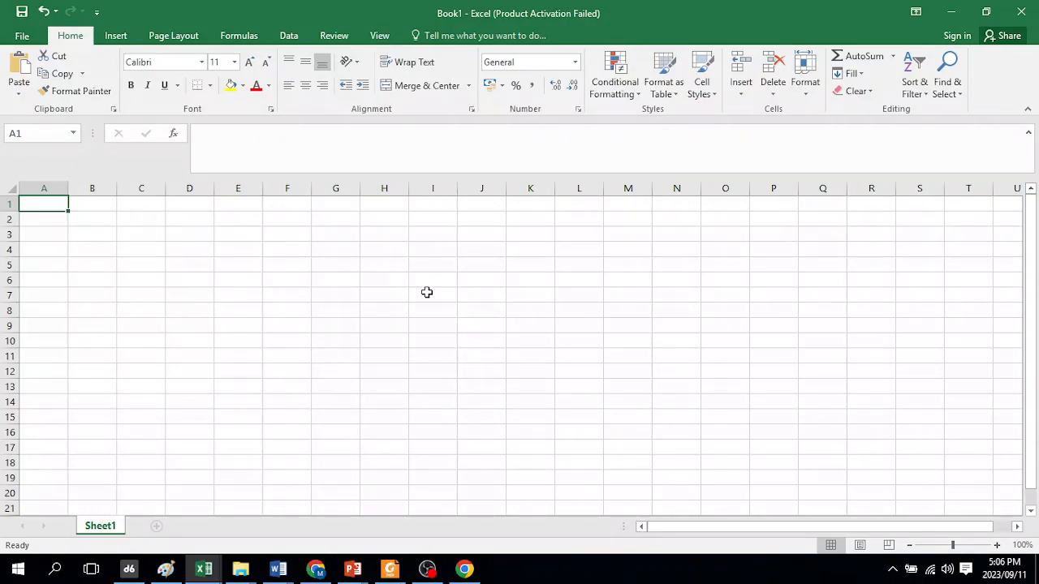
Examine the blank worksheet's grid by selecting individual cells in different columns and rows, such as H10, D3 and G7
{"action": "left_click", "coordinate": [432, 265]}
{"action": "left_click", "coordinate": [340, 267]}
{"action": "left_click", "coordinate": [371, 339]}
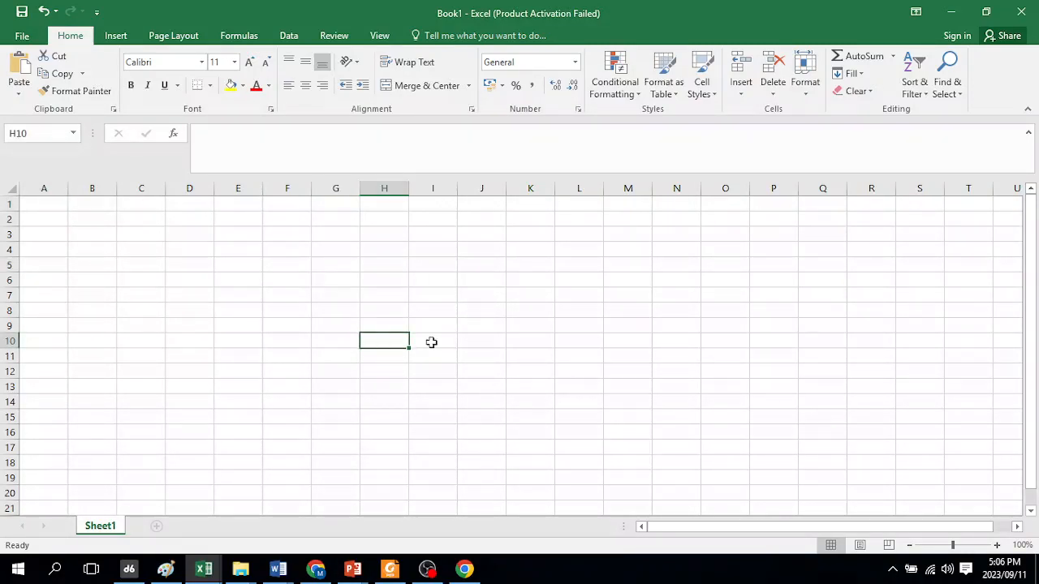
{"action": "left_click", "coordinate": [474, 295]}
{"action": "left_click", "coordinate": [382, 260]}
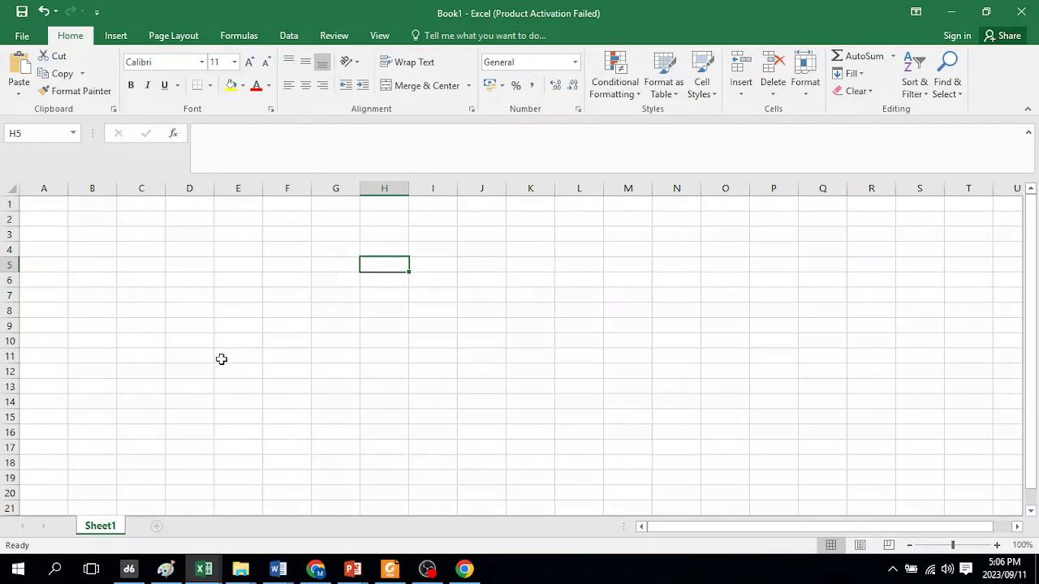
{"action": "left_click", "coordinate": [197, 235]}
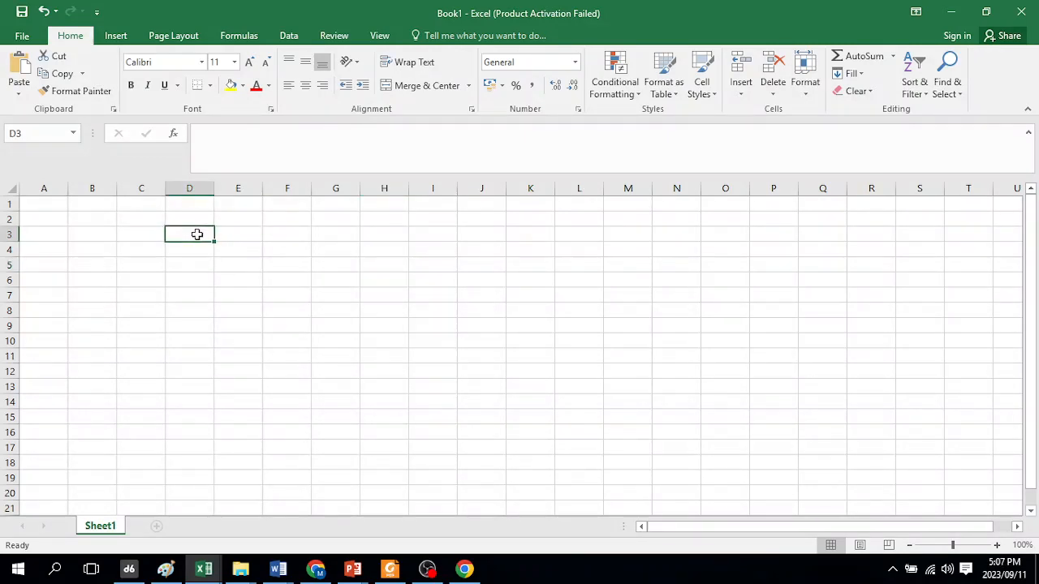
{"action": "left_click", "coordinate": [248, 251]}
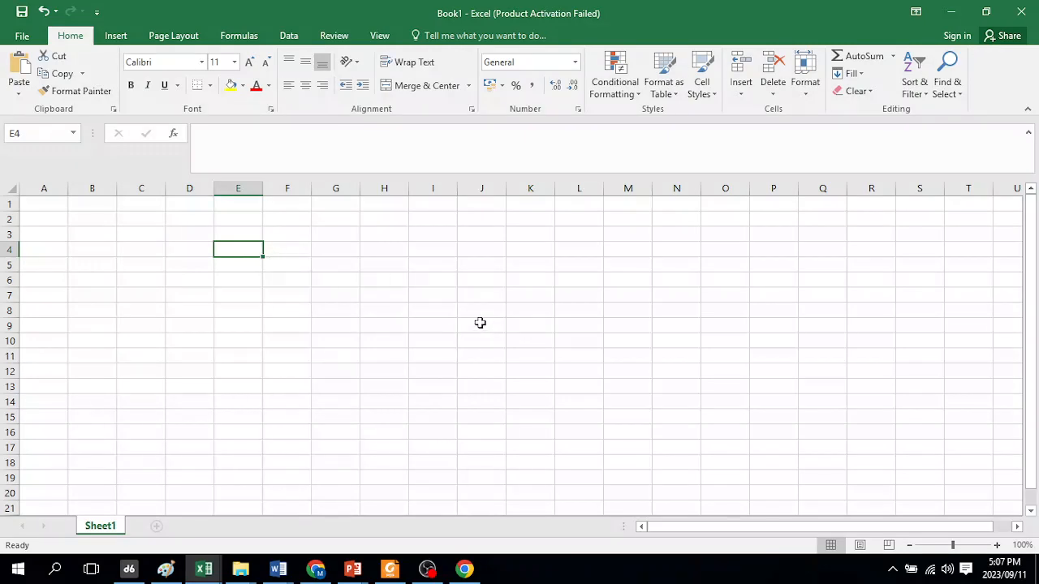
{"action": "left_click", "coordinate": [332, 247]}
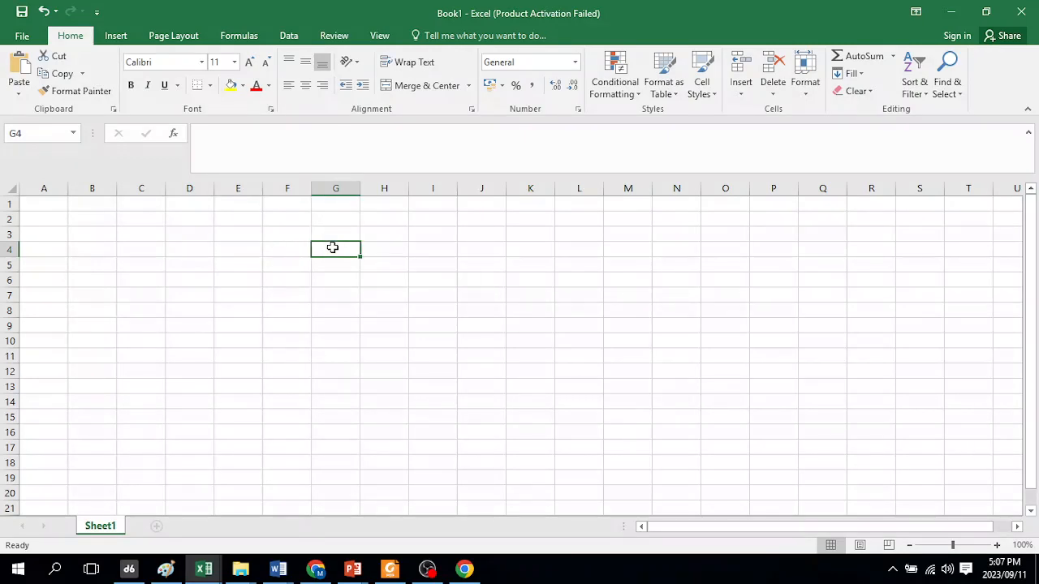
{"action": "left_click", "coordinate": [331, 298]}
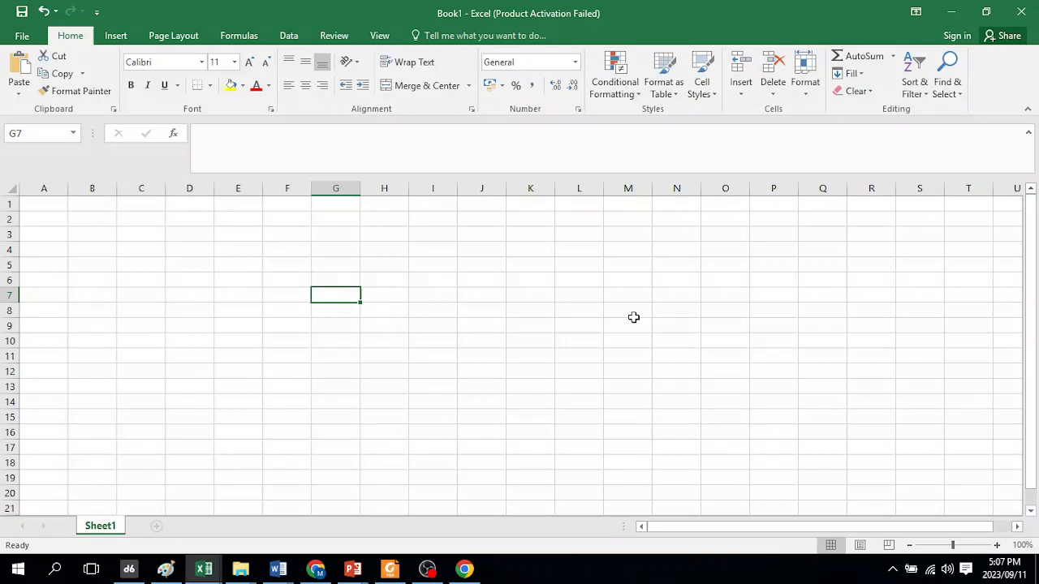
{"action": "left_click", "coordinate": [577, 344]}
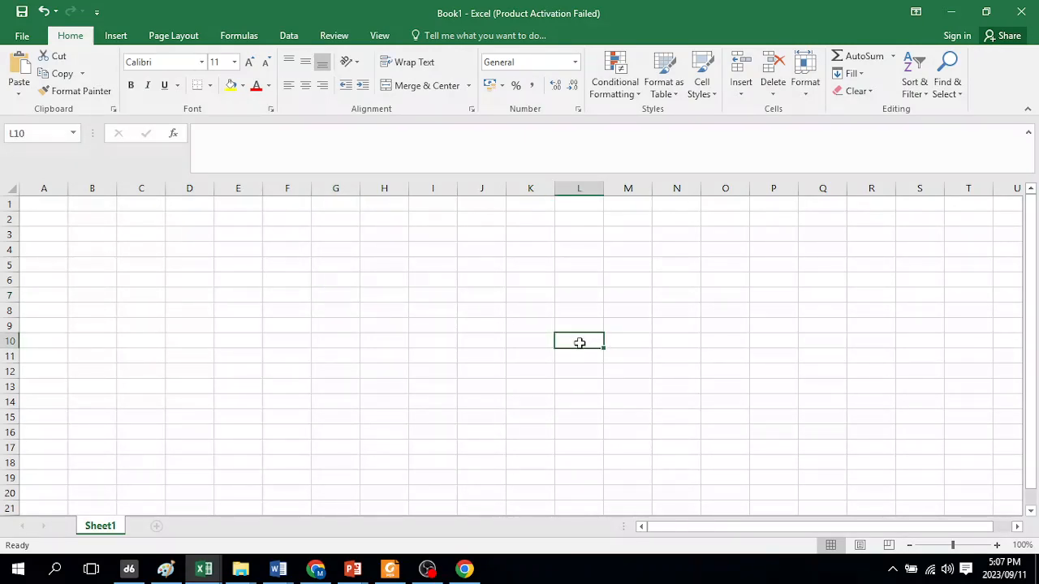
{"action": "left_click", "coordinate": [403, 338]}
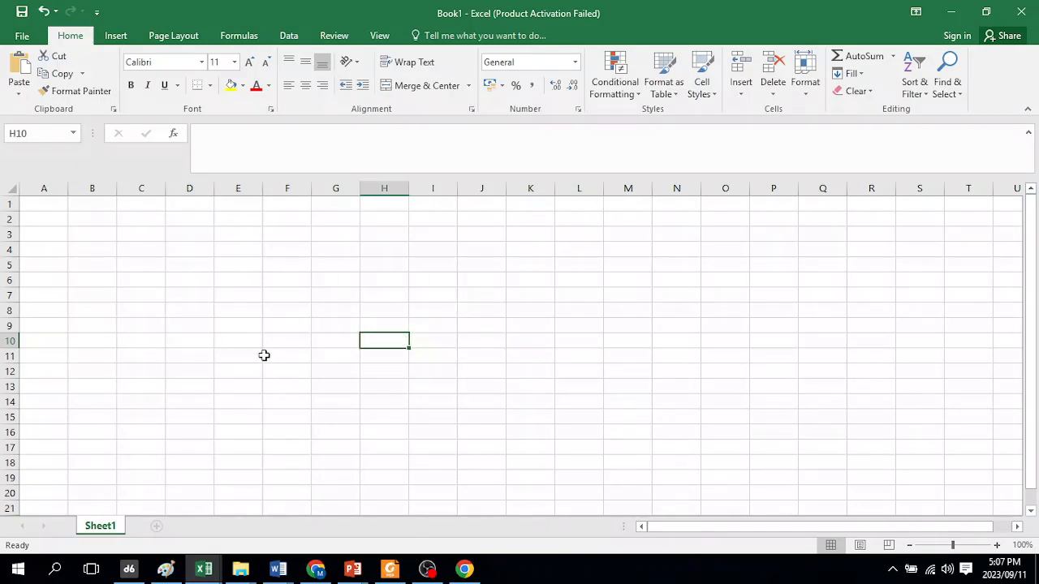
{"action": "left_click", "coordinate": [247, 354]}
{"action": "left_click", "coordinate": [224, 295]}
{"action": "left_click", "coordinate": [630, 277]}
{"action": "left_click", "coordinate": [685, 414]}
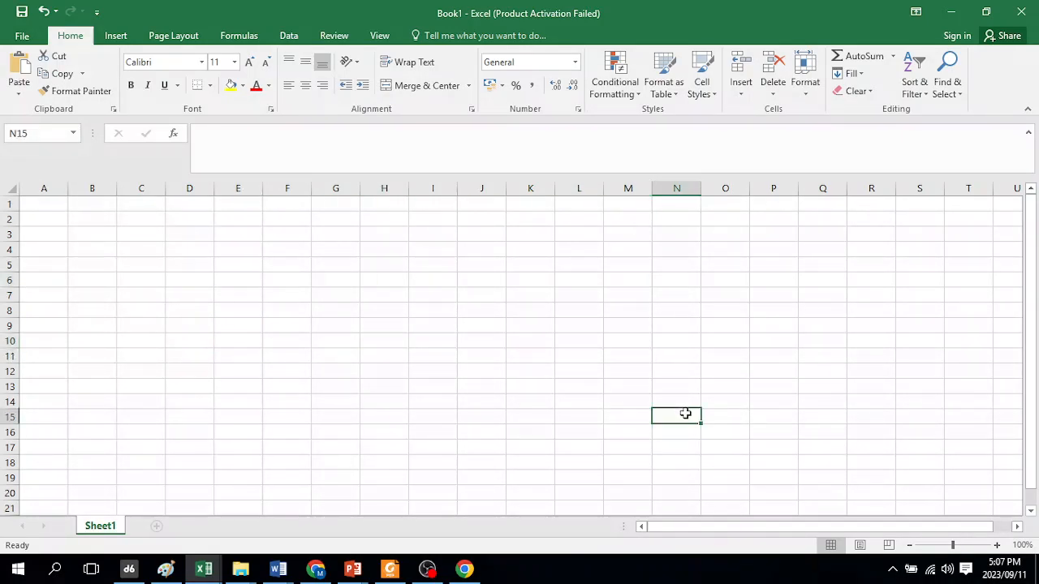
{"action": "left_click", "coordinate": [531, 431]}
{"action": "left_click", "coordinate": [392, 430]}
Examine column and row directions by selecting a vertical run of cells in column D and the range E2:T2
{"action": "left_click_drag", "start_coordinate": [191, 453], "coordinate": [206, 227]}
{"action": "left_click", "coordinate": [203, 237]}
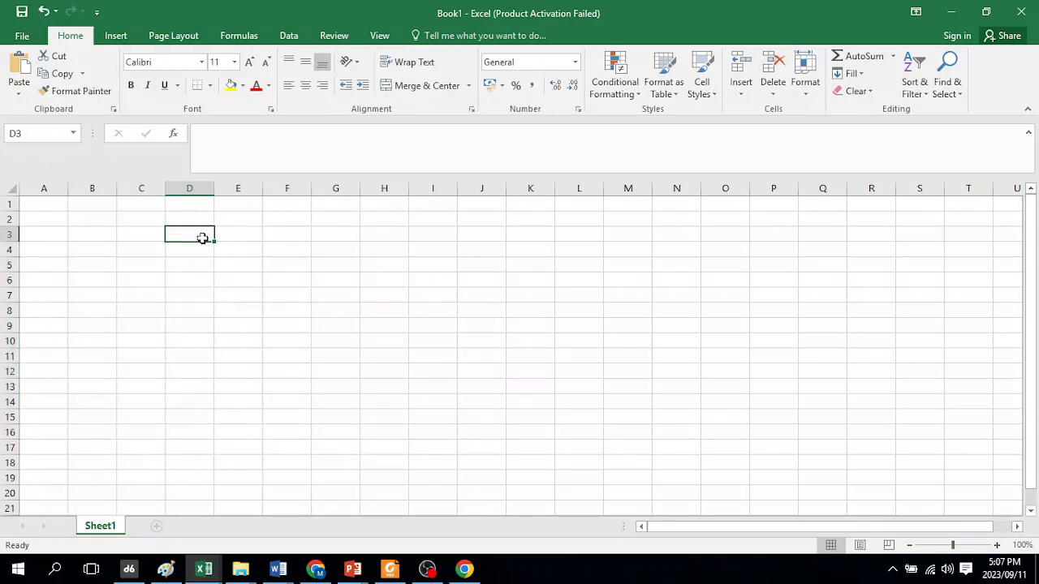
{"action": "left_click_drag", "start_coordinate": [229, 221], "coordinate": [949, 225]}
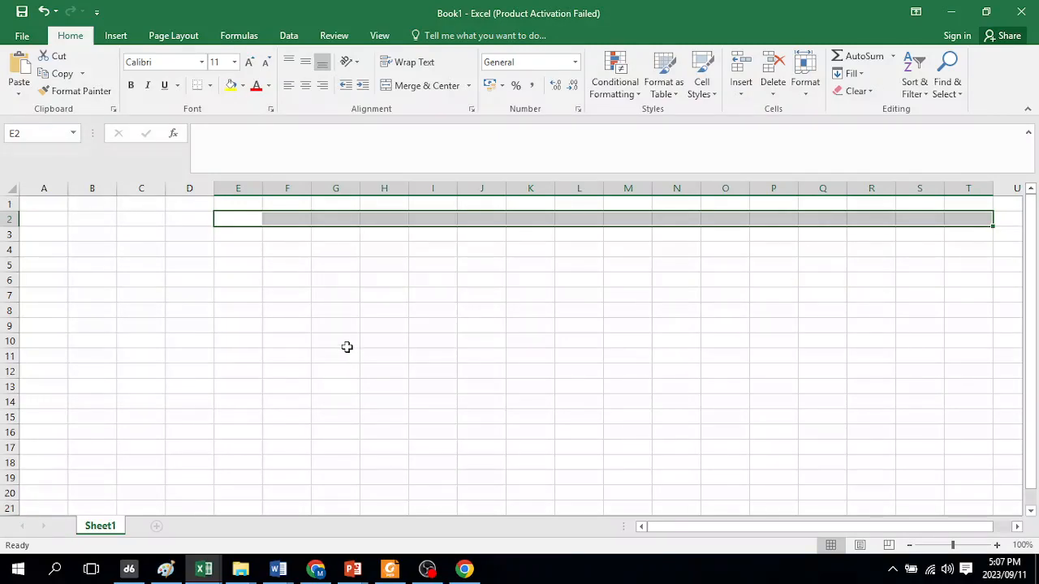
{"action": "left_click", "coordinate": [315, 402]}
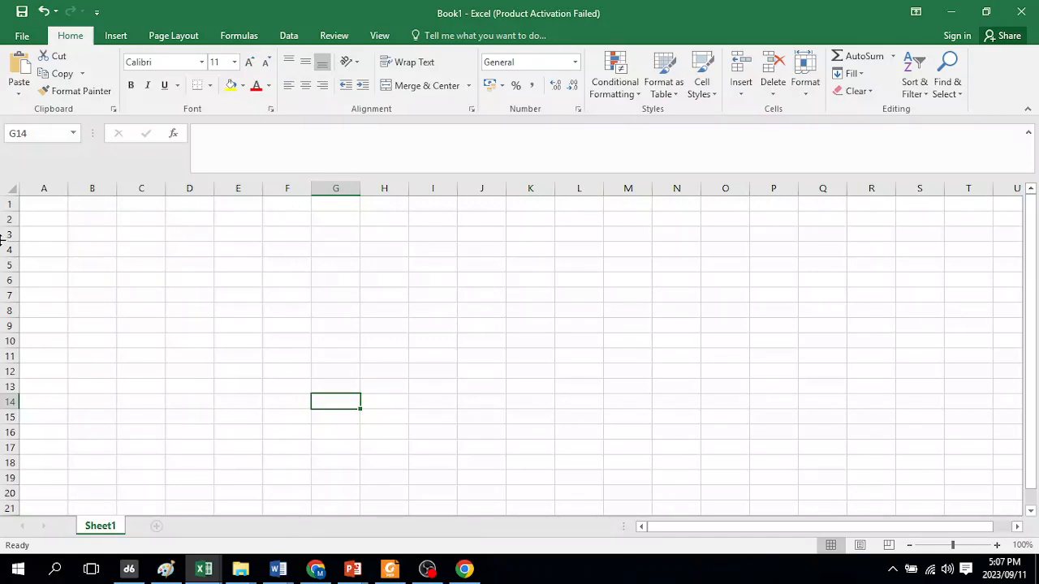
Examine how cell references are formed by selecting single cells such as E5, L12, E13 and P12
{"action": "left_click", "coordinate": [246, 262]}
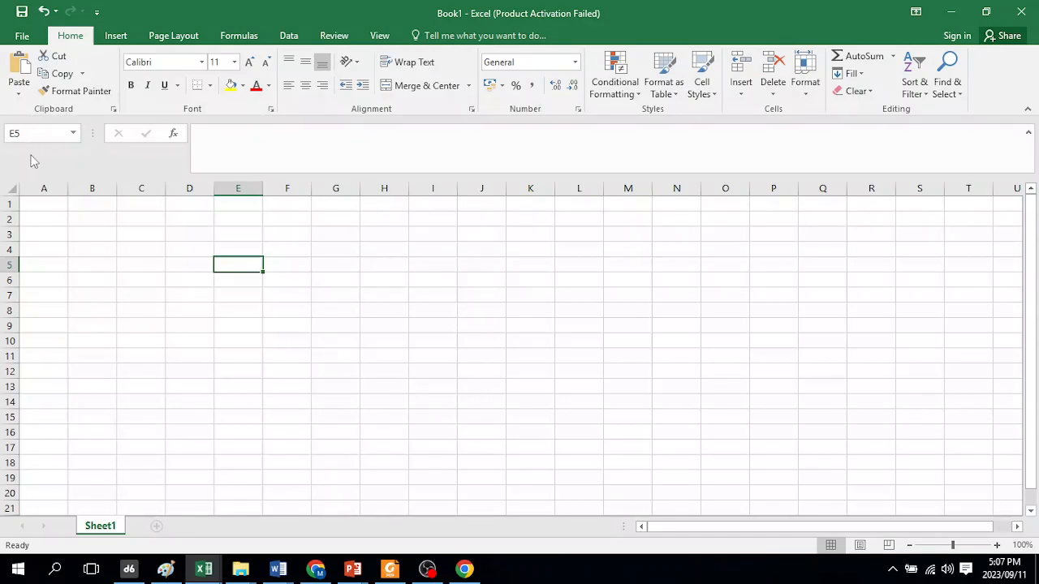
{"action": "left_click", "coordinate": [579, 371]}
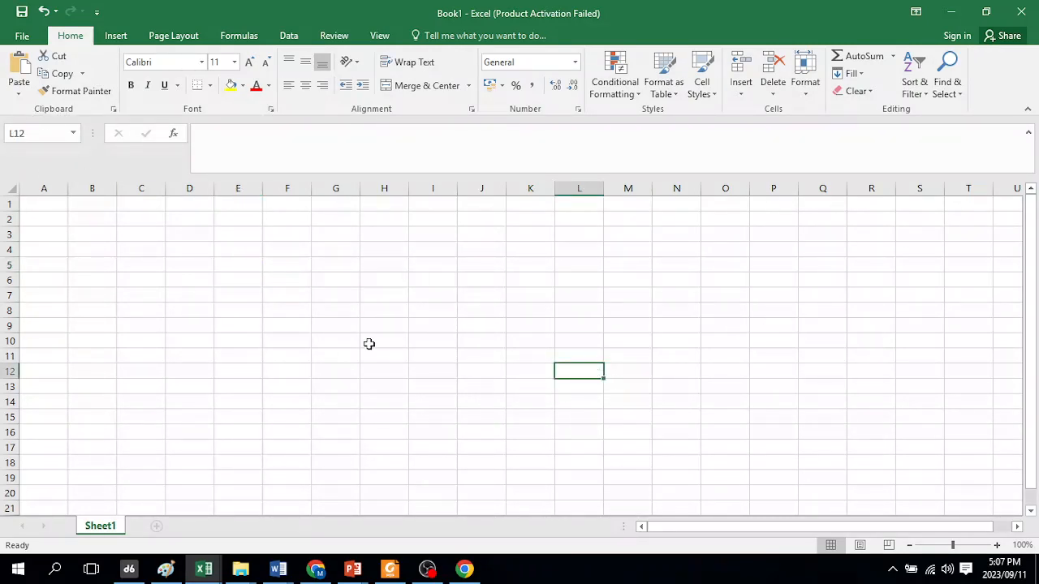
{"action": "left_click", "coordinate": [736, 284]}
{"action": "left_click", "coordinate": [226, 389]}
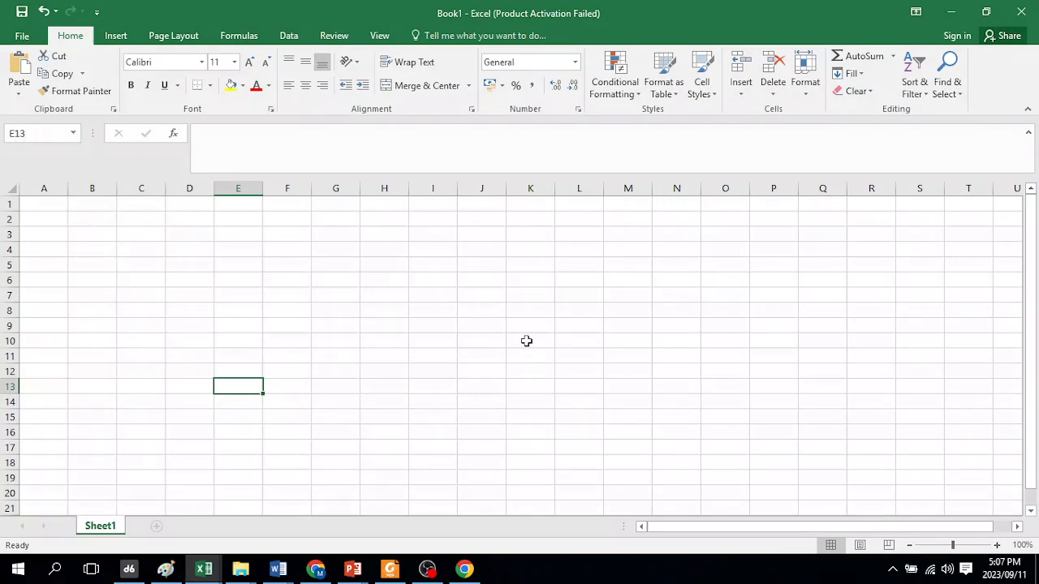
{"action": "left_click", "coordinate": [516, 255]}
{"action": "left_click", "coordinate": [595, 402]}
{"action": "left_click", "coordinate": [757, 369]}
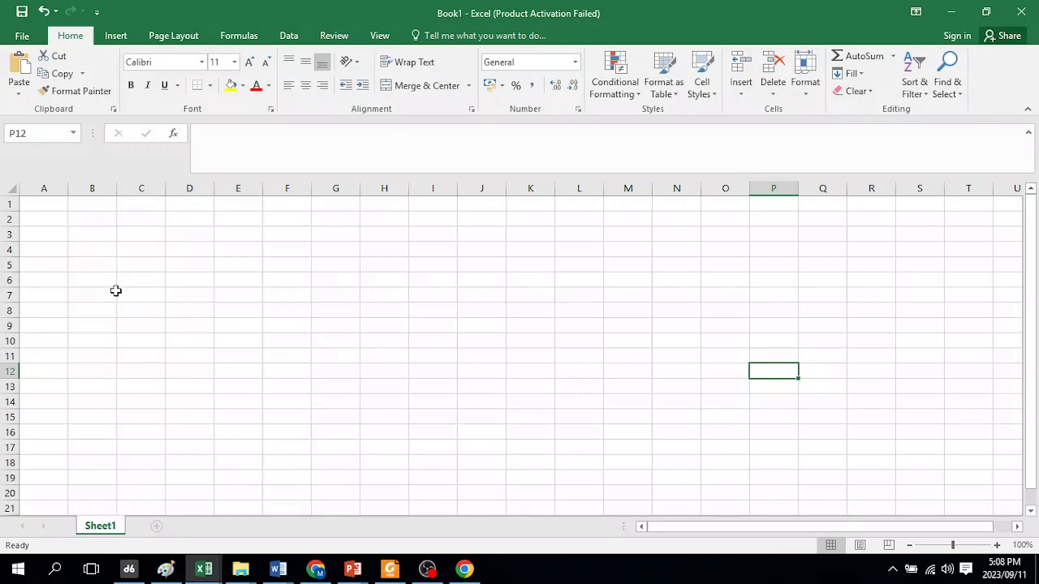
Examine how far the numbered rows extend down the sheet, and return to row 1
{"action": "scroll", "coordinate": [343, 306], "scroll_direction": "down", "scroll_amount": 8}
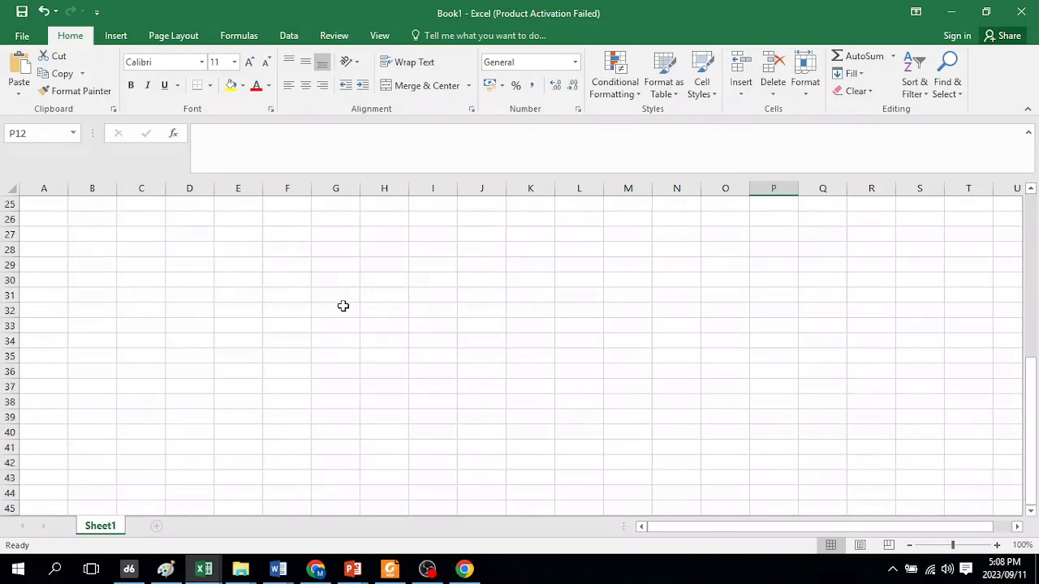
{"action": "scroll", "coordinate": [342, 306], "scroll_direction": "down", "scroll_amount": 16}
{"action": "scroll", "coordinate": [343, 306], "scroll_direction": "down", "scroll_amount": 20}
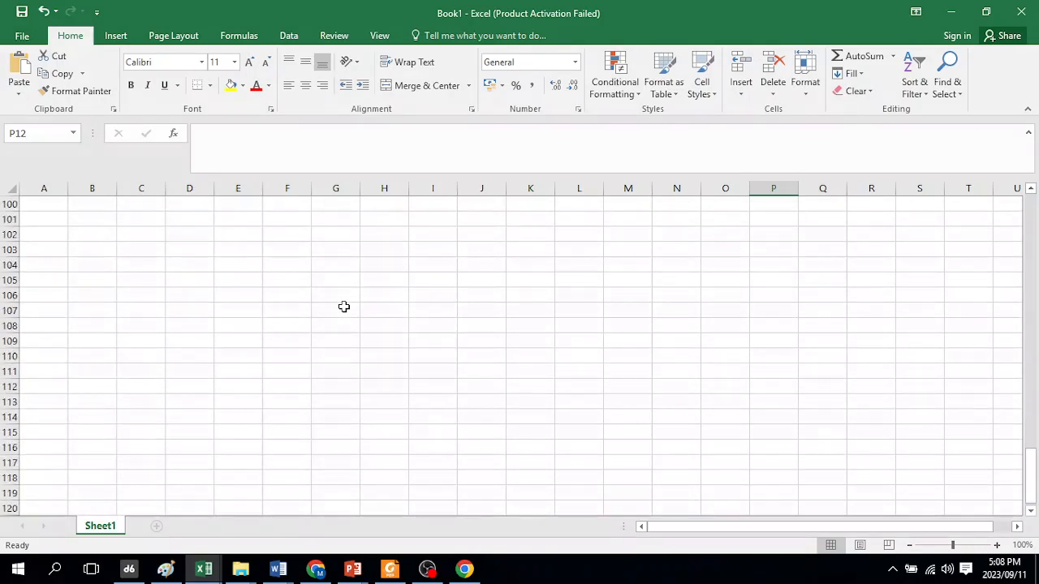
{"action": "scroll", "coordinate": [328, 339], "scroll_direction": "down", "scroll_amount": 9}
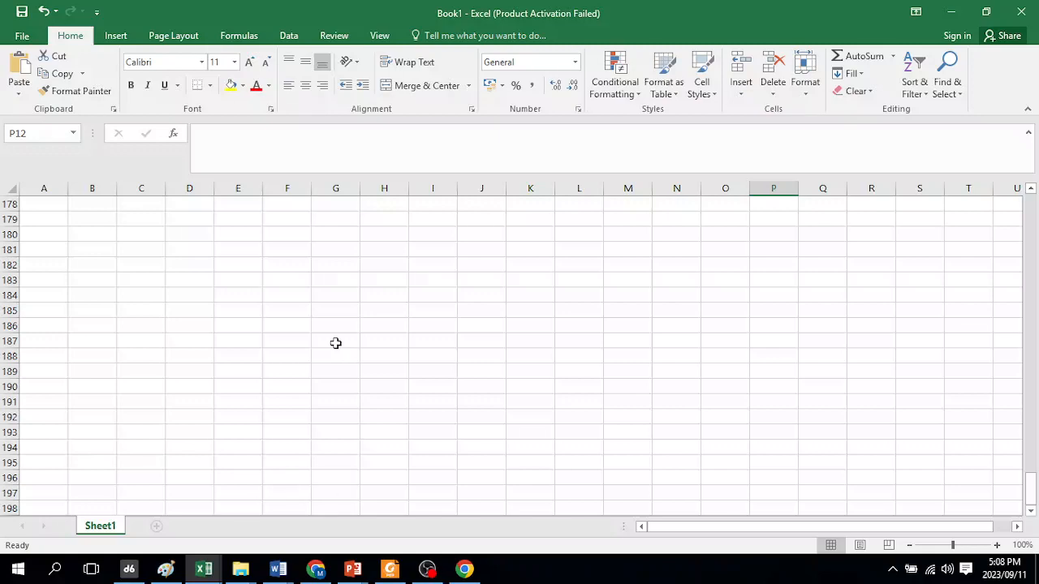
{"action": "scroll", "coordinate": [415, 285], "scroll_direction": "up", "scroll_amount": 2}
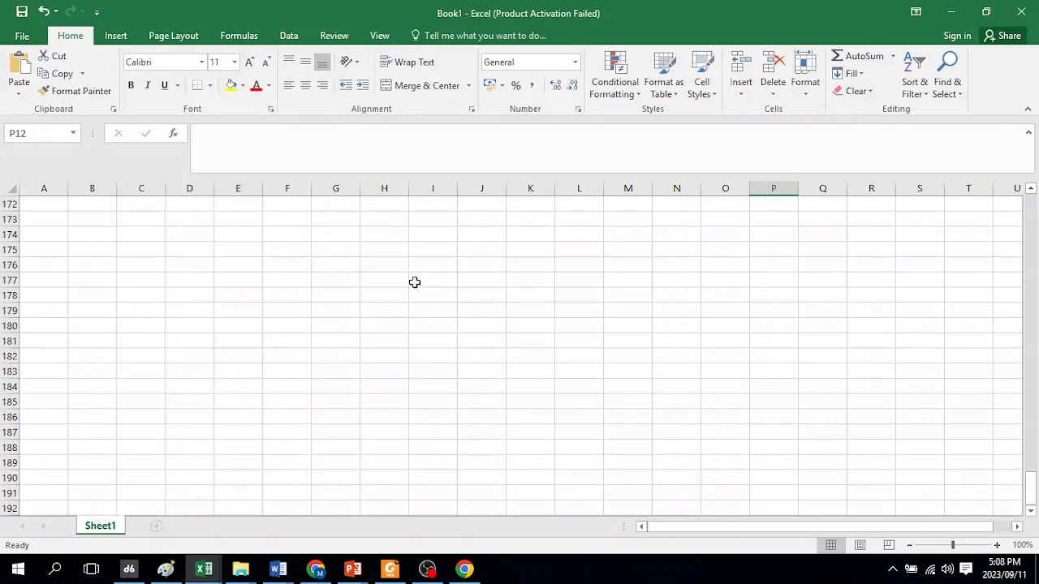
{"action": "scroll", "coordinate": [219, 281], "scroll_direction": "up", "scroll_amount": 7}
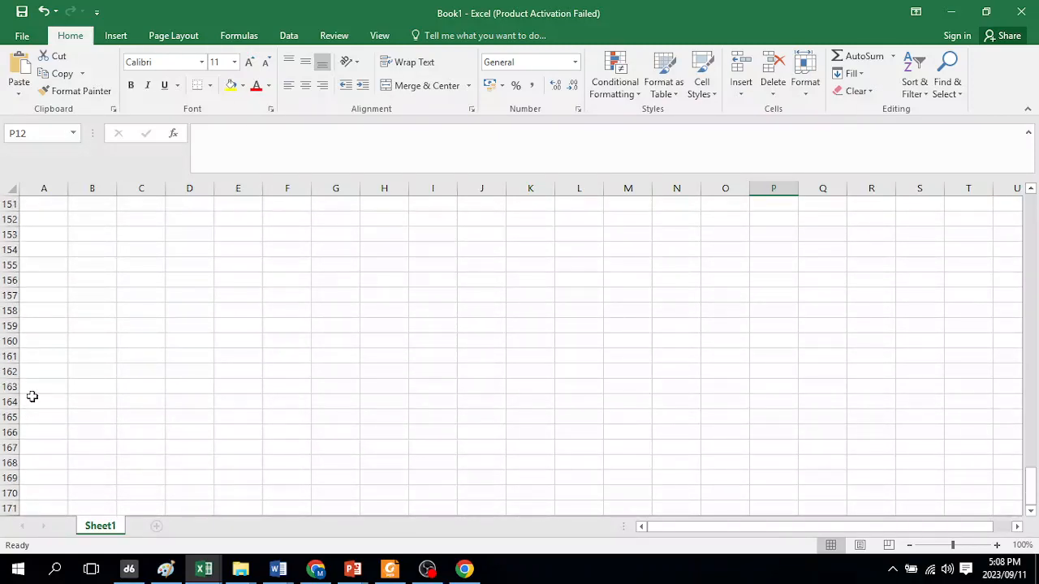
{"action": "scroll", "coordinate": [32, 397], "scroll_direction": "up", "scroll_amount": 20}
{"action": "scroll", "coordinate": [59, 408], "scroll_direction": "up", "scroll_amount": 20}
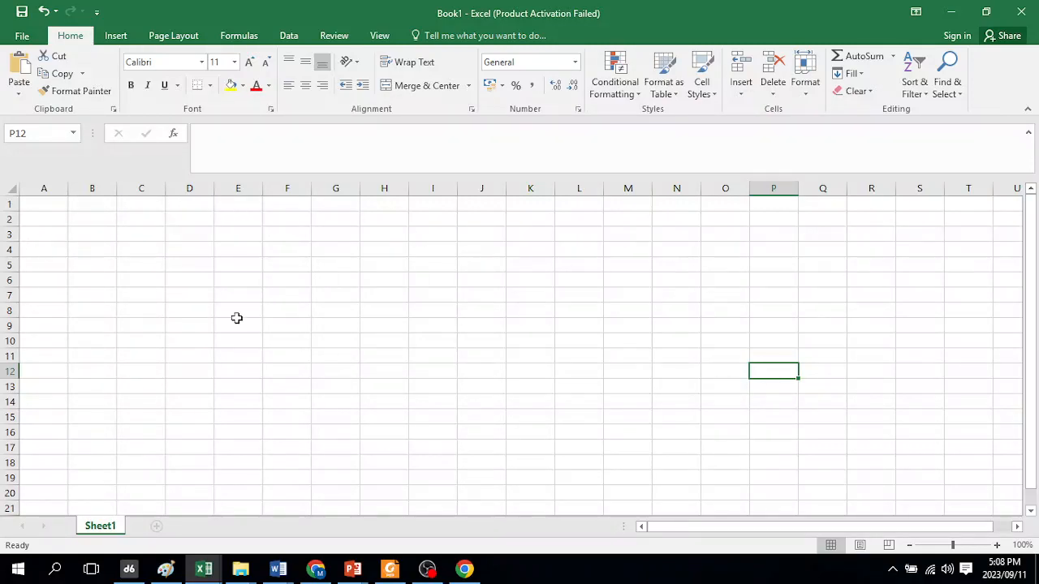
Examine the column lettering past Z by moving the active cell along row 2 from S2 to CD2
{"action": "left_click", "coordinate": [933, 216]}
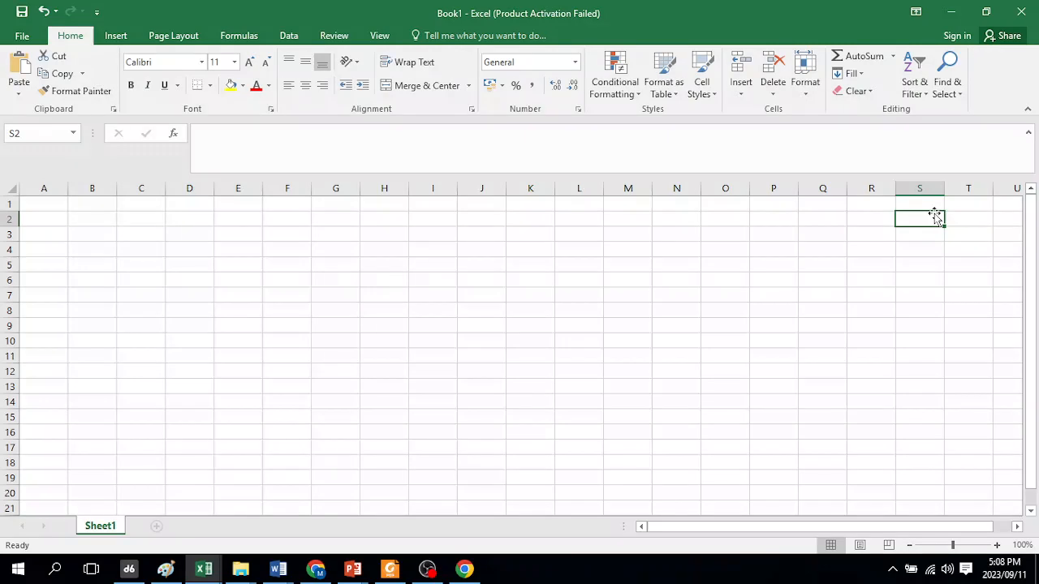
{"action": "key", "text": "Right"}
{"action": "key", "text": "Right"}
{"action": "key", "text": "Right"}
{"action": "key", "text": "Right"}
{"action": "key", "text": "Right"}
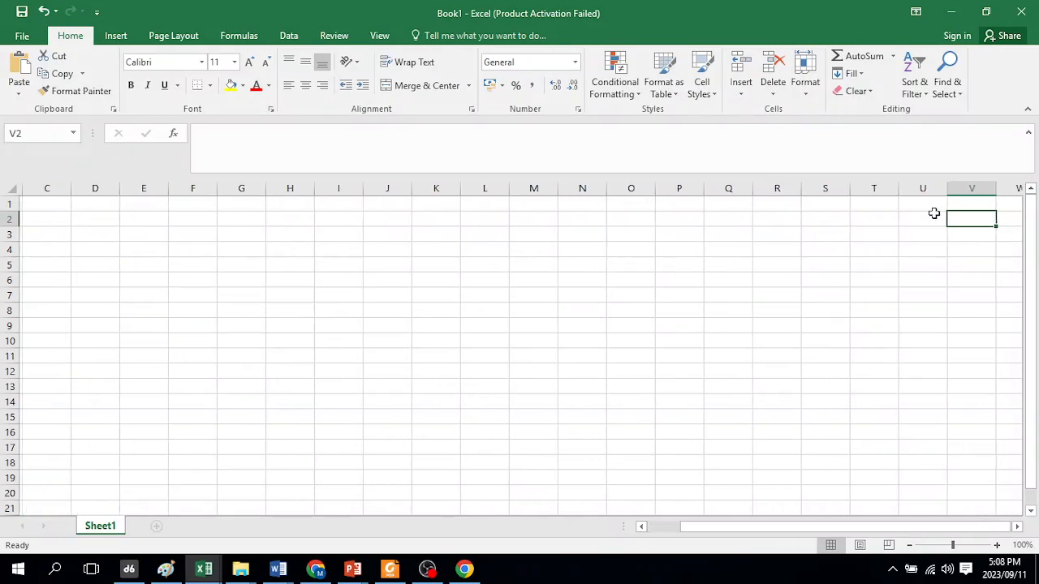
{"action": "key", "text": "Right"}
{"action": "key", "text": "Right"}
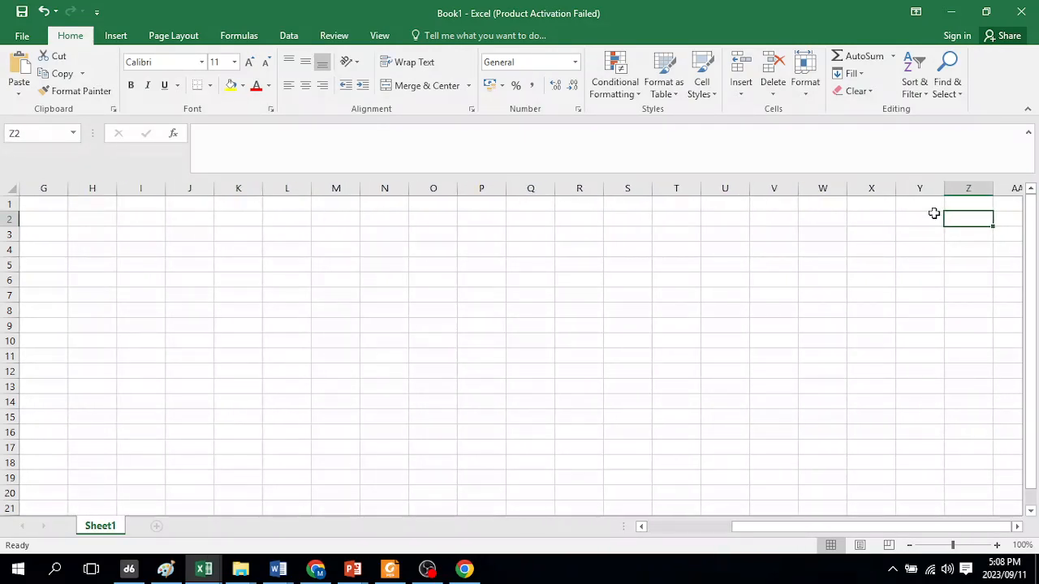
{"action": "key", "text": "Right"}
{"action": "key", "text": "Right"}
{"action": "key", "text": "Right"}
{"action": "key", "text": "Right"}
{"action": "key", "text": "Right"}
{"action": "key", "text": "Right"}
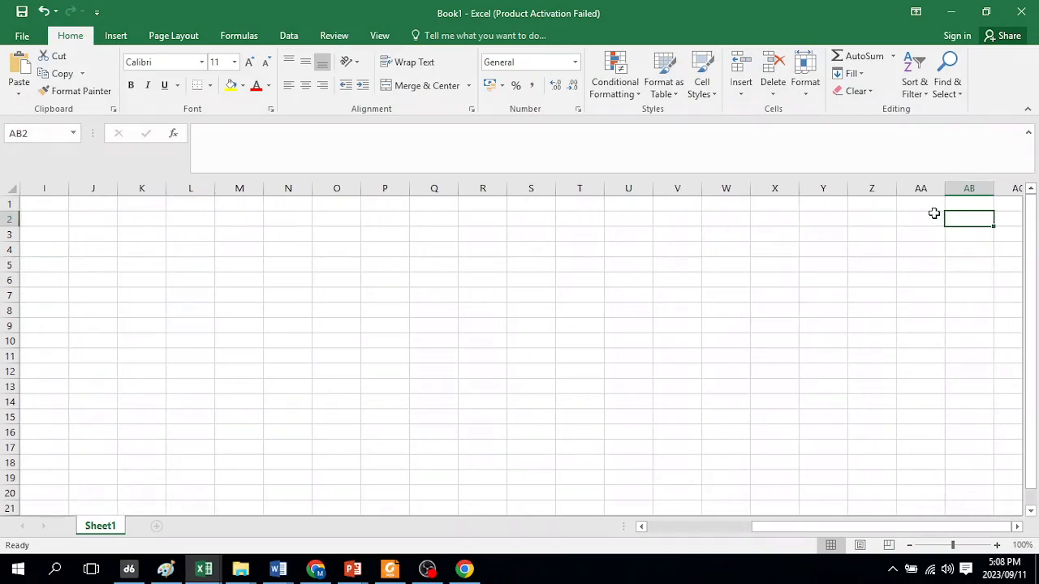
{"action": "key", "text": "Right"}
{"action": "key", "text": "Right"}
{"action": "key", "text": "Right"}
{"action": "key", "text": "Right"}
{"action": "key", "text": "Right"}
{"action": "key", "text": "Right"}
{"action": "key", "text": "Right"}
{"action": "key", "text": "Right"}
{"action": "key", "text": "Right"}
{"action": "key", "text": "Right"}
{"action": "key", "text": "Right"}
{"action": "key", "text": "Right"}
{"action": "key", "text": "Right"}
{"action": "key", "text": "Right"}
{"action": "key", "text": "Right"}
{"action": "key", "text": "Right"}
{"action": "key", "text": "Right"}
{"action": "key", "text": "Right"}
{"action": "key", "text": "Right"}
{"action": "key", "text": "Right"}
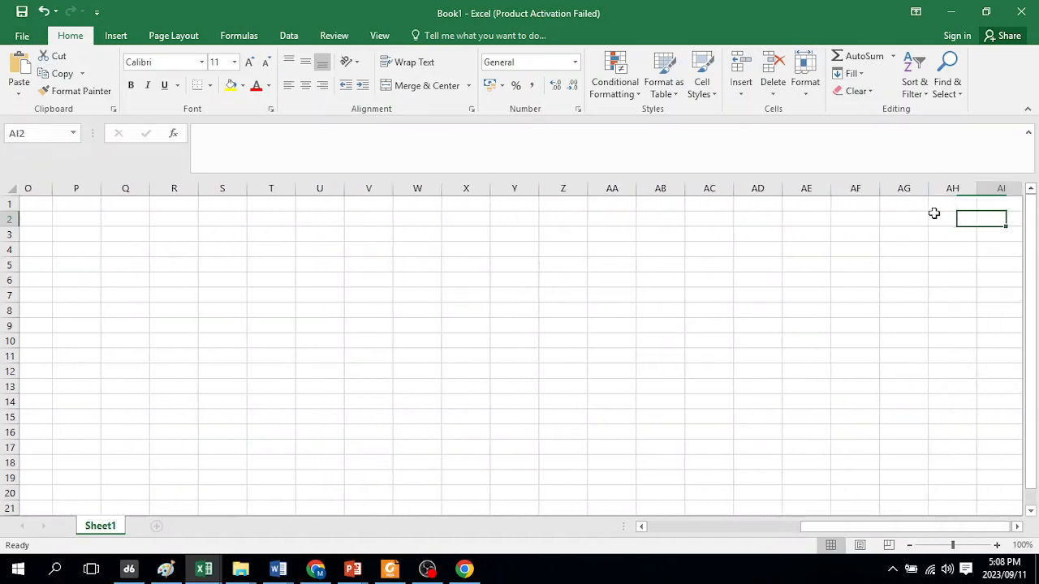
{"action": "key", "text": "Right"}
{"action": "key", "text": "Right"}
{"action": "key", "text": "Right"}
{"action": "key", "text": "Right"}
{"action": "key", "text": "Right"}
{"action": "key", "text": "Right"}
{"action": "key", "text": "Right"}
{"action": "key", "text": "Right"}
{"action": "key", "text": "Right"}
{"action": "key", "text": "Right"}
{"action": "key", "text": "Right"}
{"action": "key", "text": "Right"}
{"action": "key", "text": "Right"}
{"action": "key", "text": "Right"}
{"action": "key", "text": "Right"}
{"action": "key", "text": "Right"}
{"action": "key", "text": "Right"}
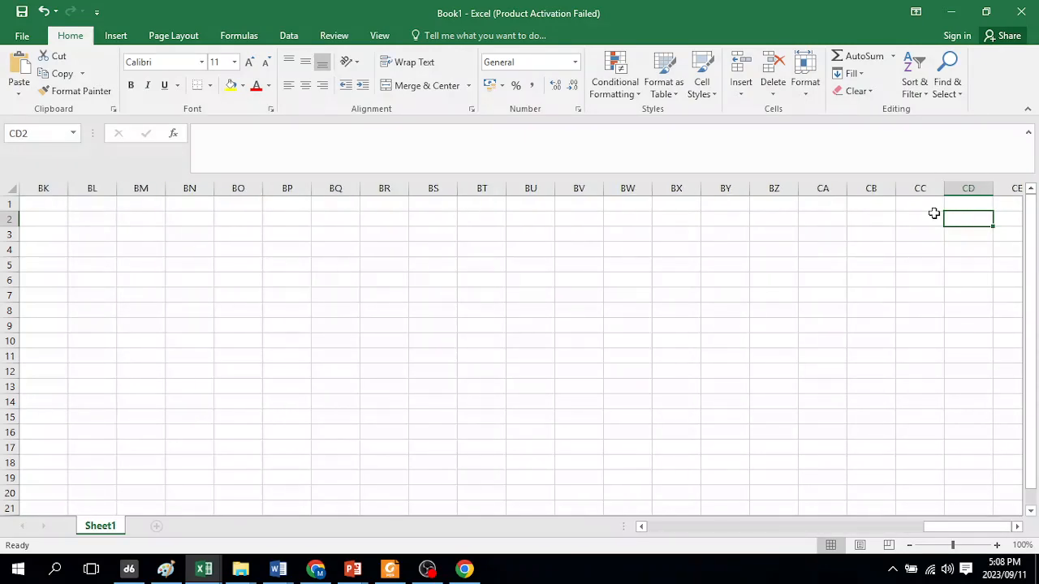
Return to the start of the worksheet and select cell A1
{"action": "left_click_drag", "start_coordinate": [958, 527], "coordinate": [649, 528]}
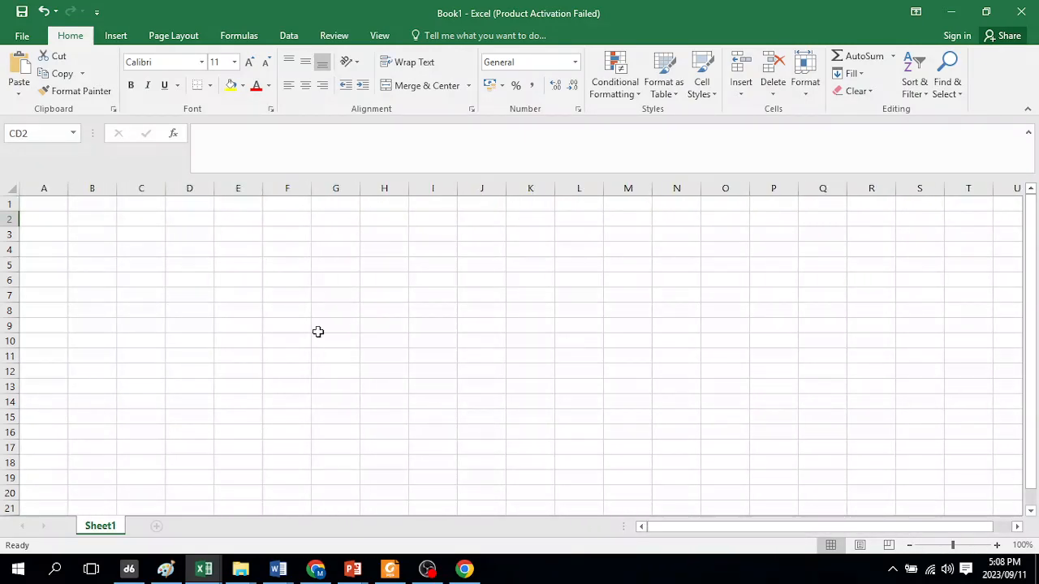
{"action": "left_click", "coordinate": [31, 203]}
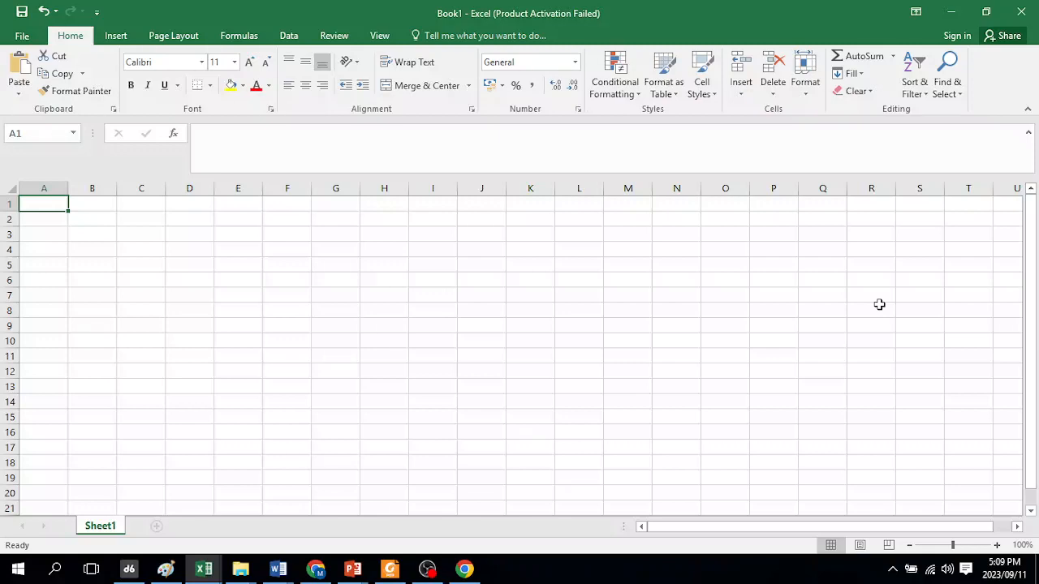
Examine the numbered rows from the top of the sheet down past row 80, and return to row 1
{"action": "scroll", "coordinate": [219, 293], "scroll_direction": "down", "scroll_amount": 8}
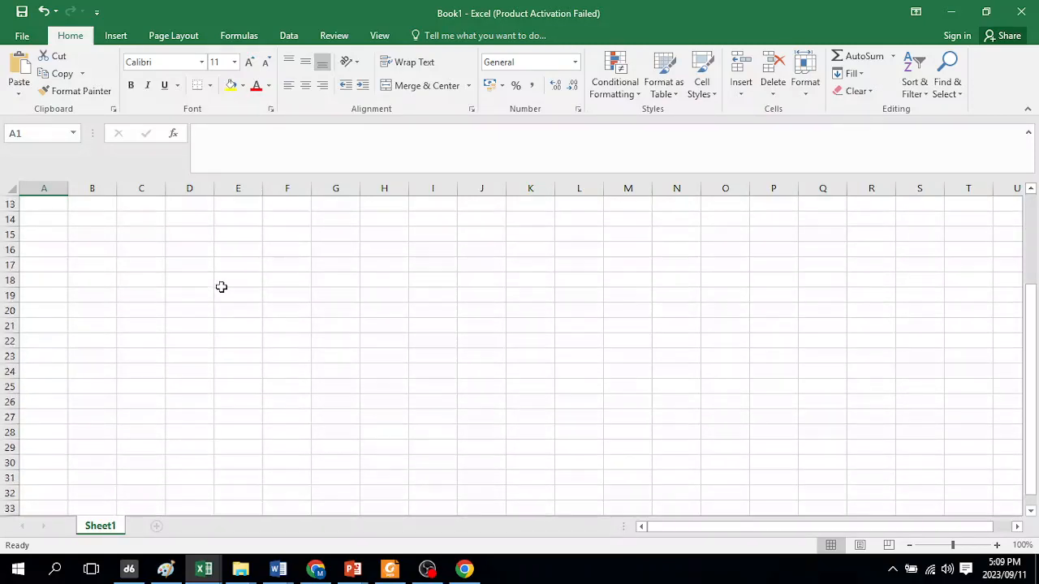
{"action": "scroll", "coordinate": [220, 293], "scroll_direction": "down", "scroll_amount": 14}
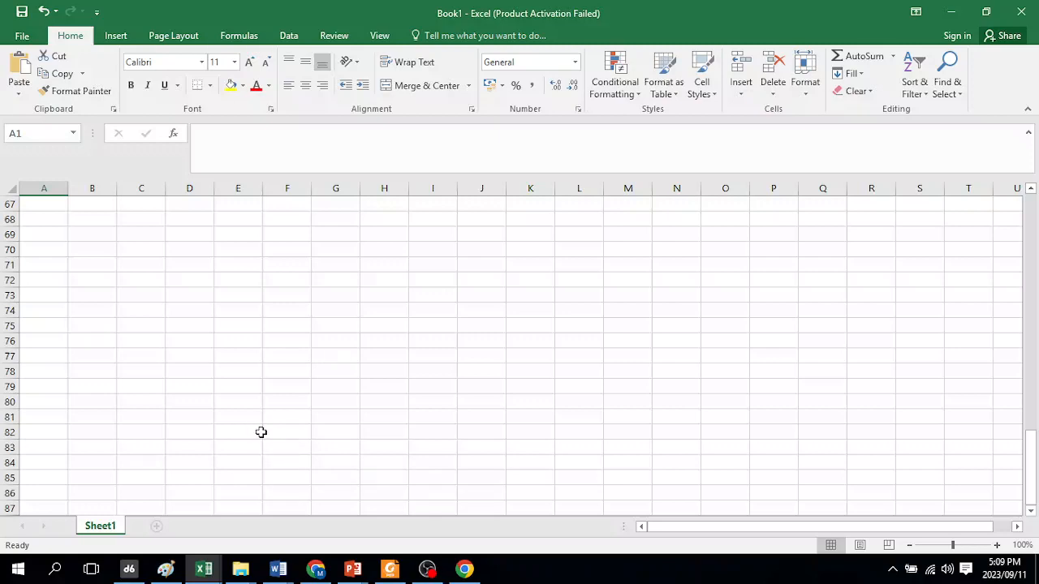
{"action": "scroll", "coordinate": [261, 432], "scroll_direction": "down", "scroll_amount": 7}
{"action": "scroll", "coordinate": [263, 431], "scroll_direction": "up", "scroll_amount": 8}
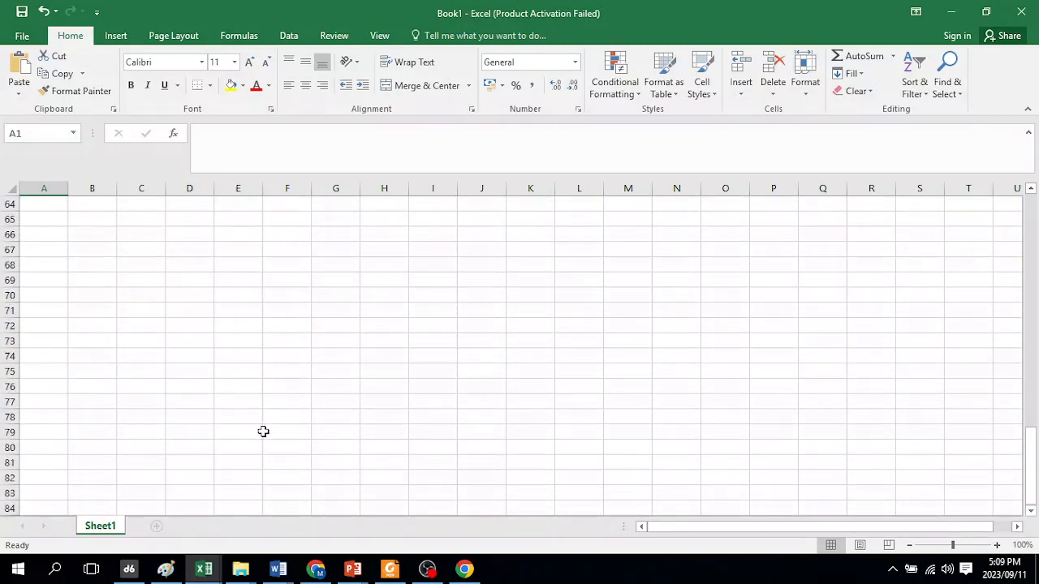
{"action": "scroll", "coordinate": [263, 431], "scroll_direction": "up", "scroll_amount": 20}
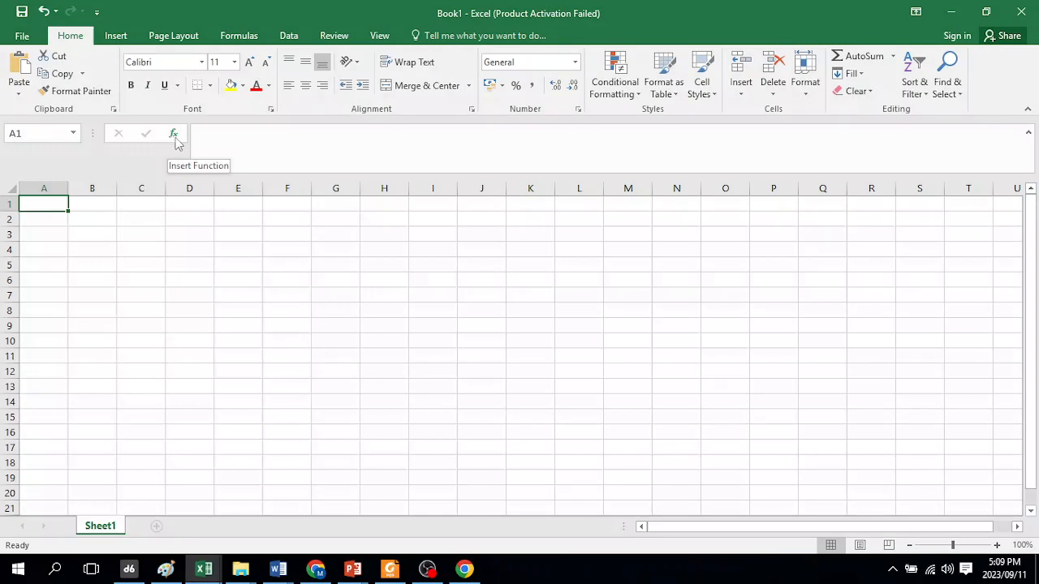
Enter the sample text fgfgf in cell C7 to demonstrate the formula bar, and clear it again
{"action": "left_click", "coordinate": [199, 138]}
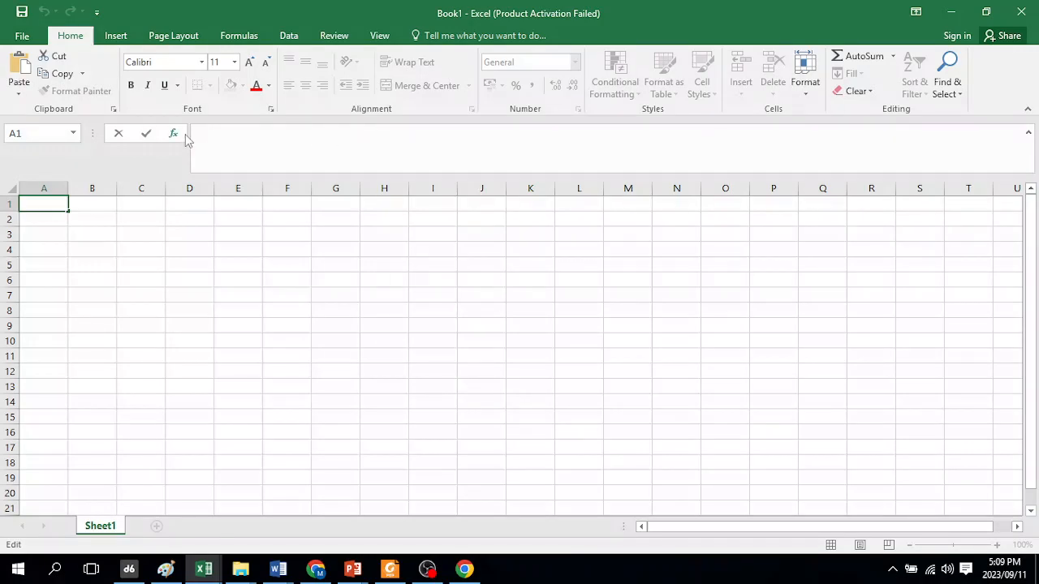
{"action": "left_click", "coordinate": [163, 297]}
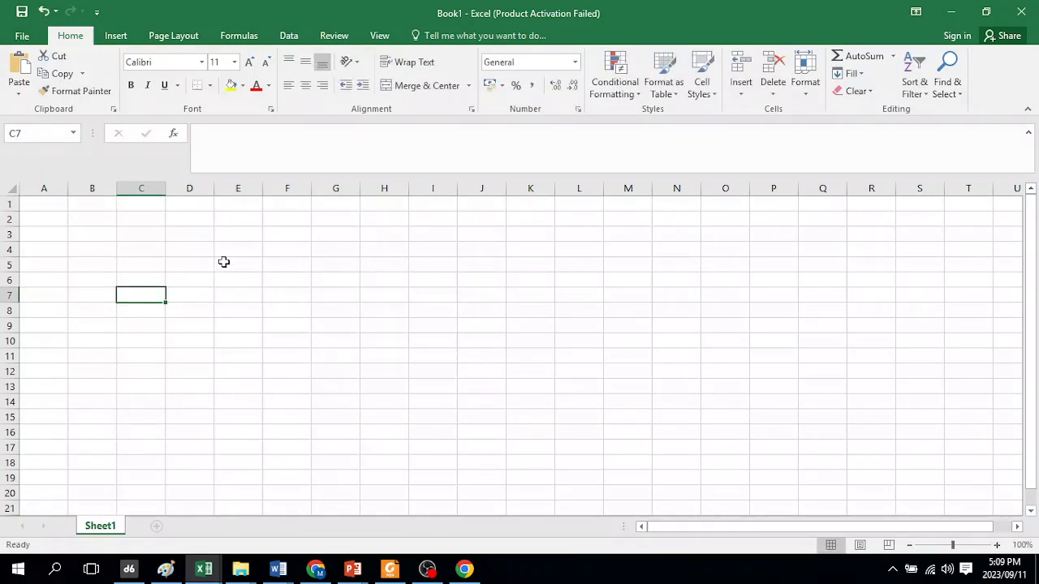
{"action": "type", "text": "fgfgf"}
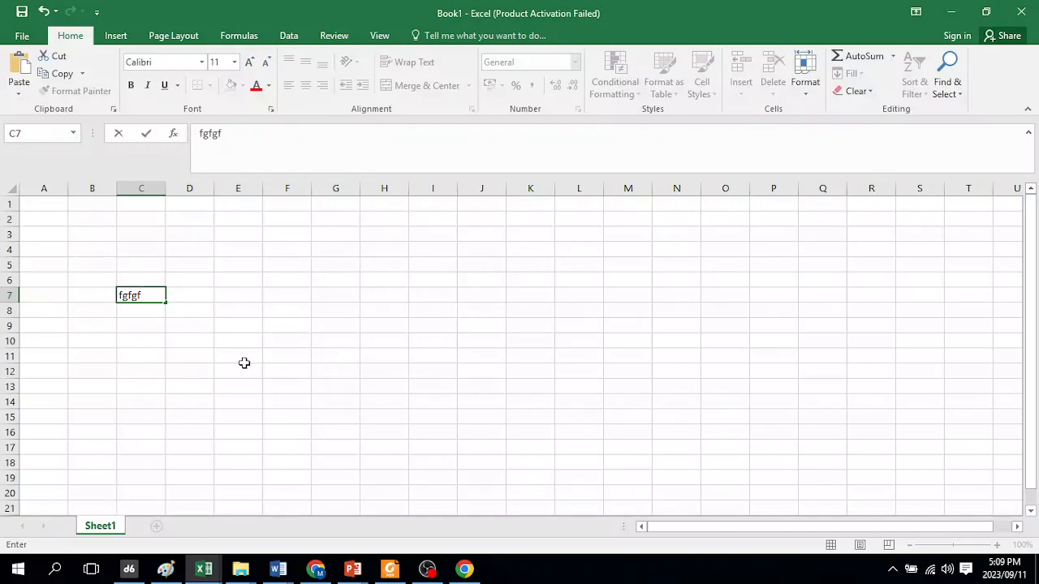
{"action": "key", "text": "BackSpace"}
{"action": "key", "text": "BackSpace"}
{"action": "left_click", "coordinate": [325, 360]}
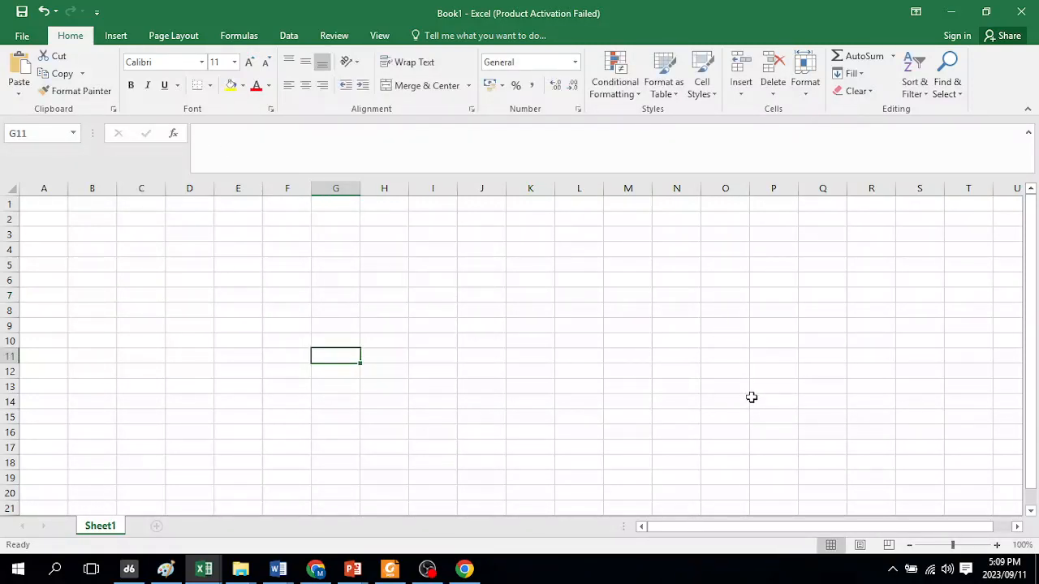
Examine the View, Review, Data, Formulas and Insert command sets, and return to the Home commands with cell K9 selected
{"action": "left_click", "coordinate": [378, 38]}
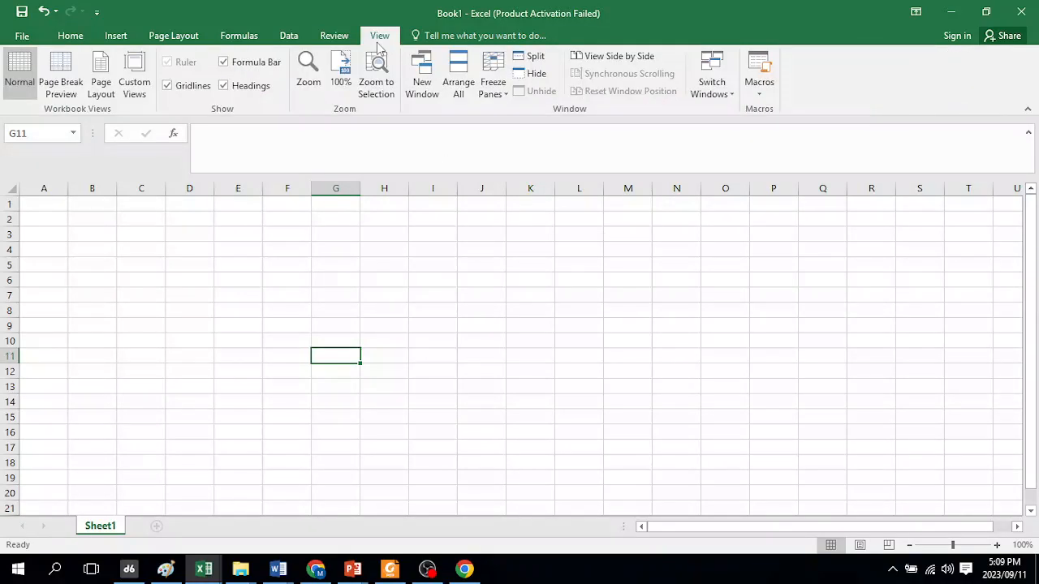
{"action": "left_click", "coordinate": [335, 38]}
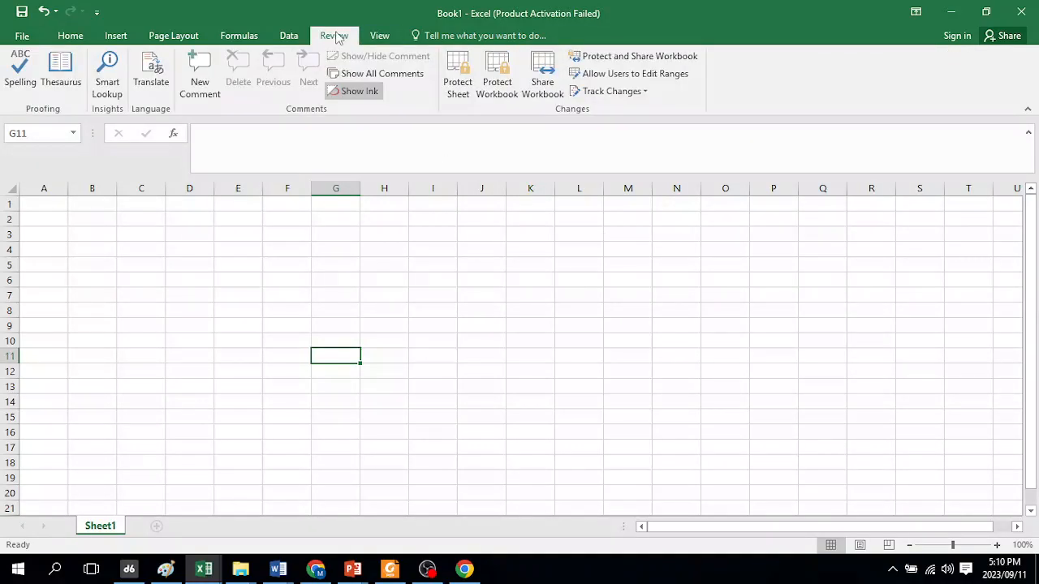
{"action": "left_click", "coordinate": [290, 37]}
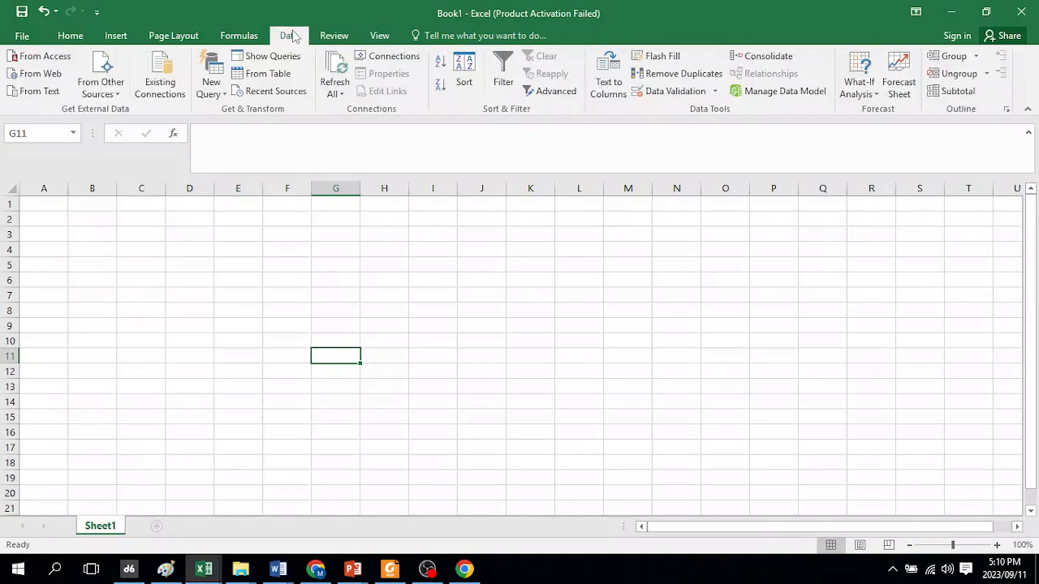
{"action": "left_click", "coordinate": [235, 38]}
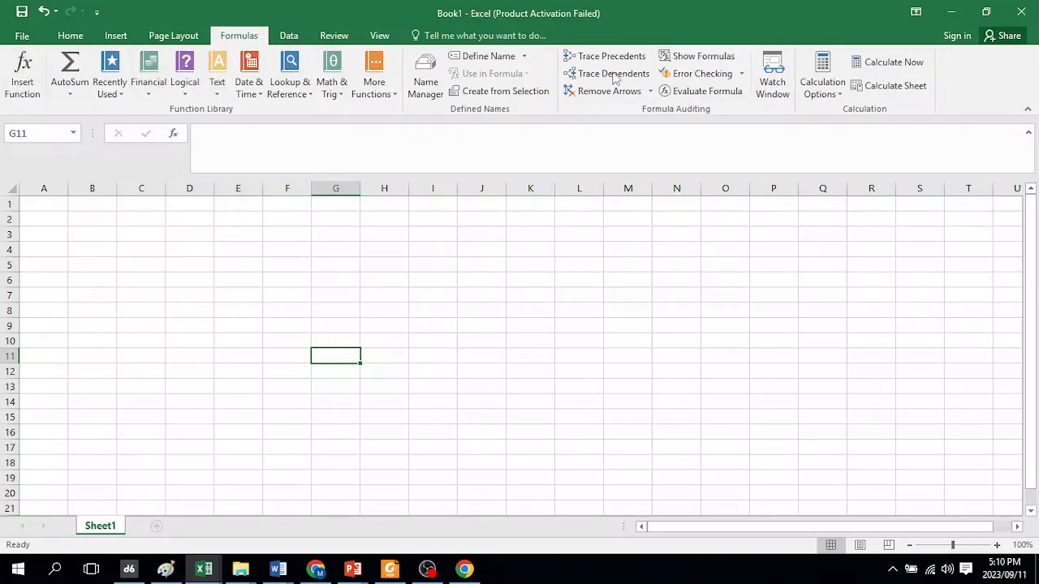
{"action": "left_click", "coordinate": [114, 38]}
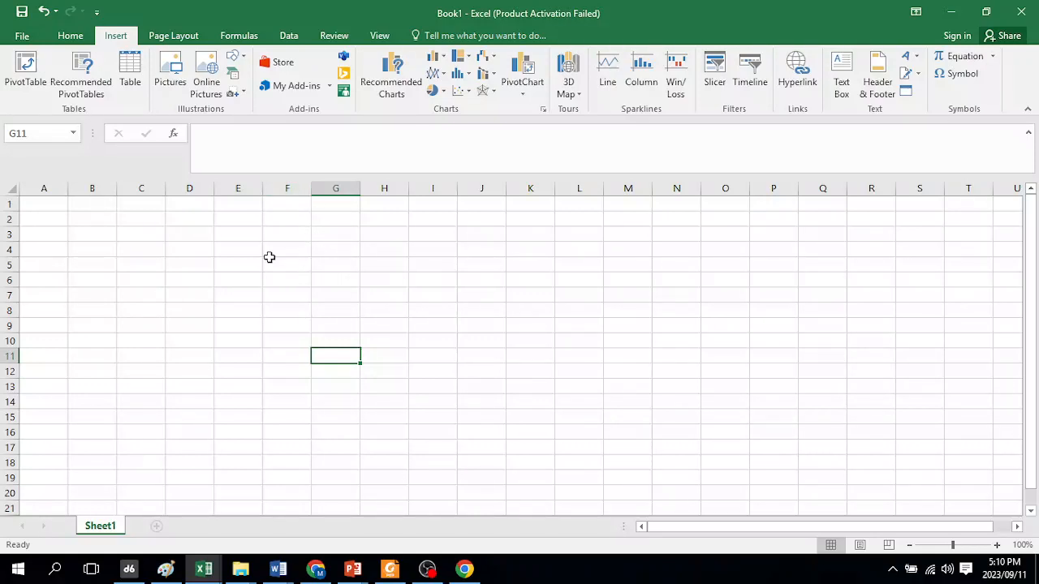
{"action": "left_click", "coordinate": [86, 37]}
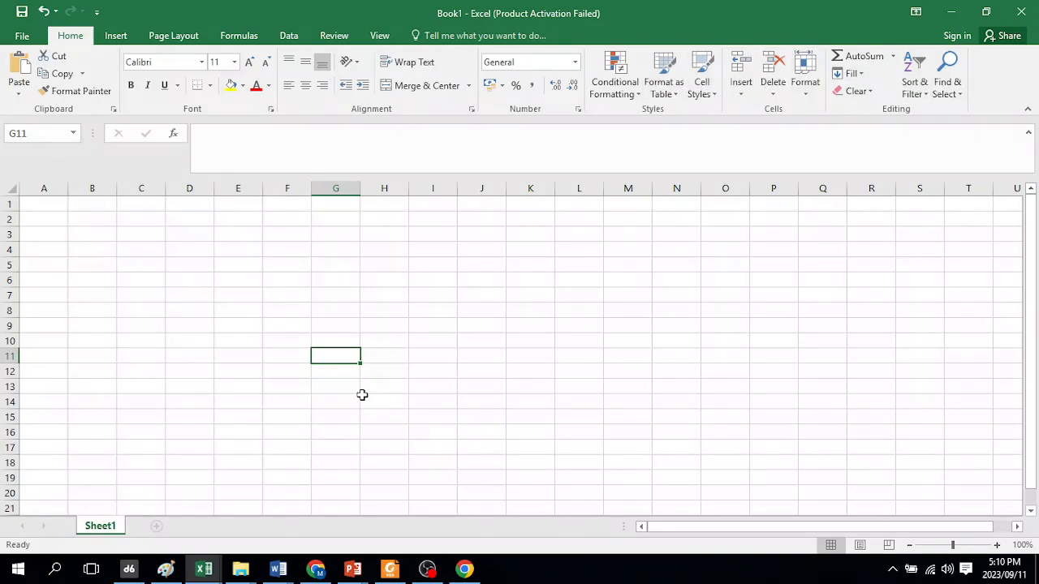
{"action": "left_click", "coordinate": [550, 325]}
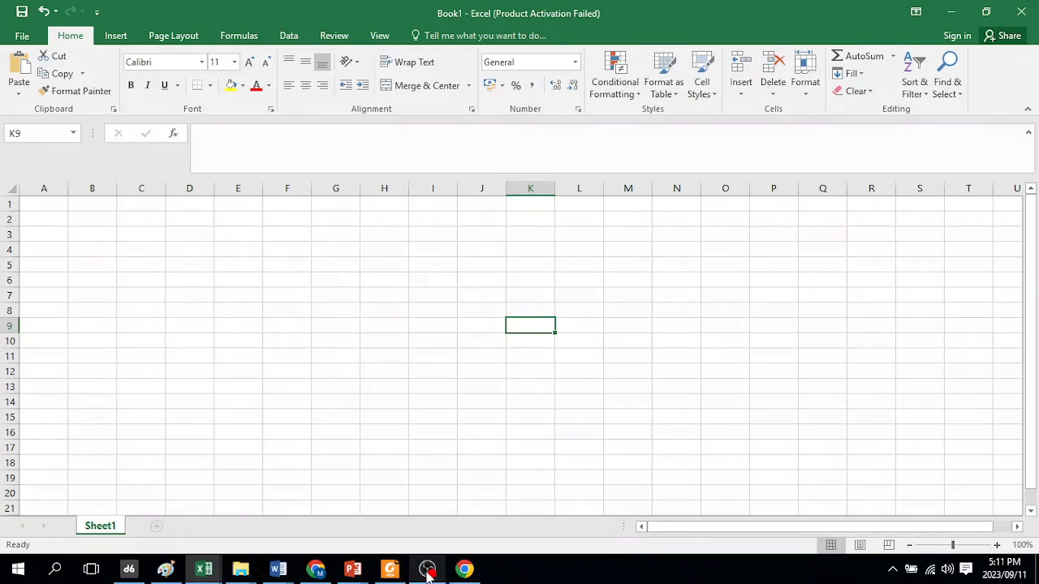
Stop sharing the Excel window and switch to the Google Meet call in Chrome
{"action": "left_click", "coordinate": [463, 569]}
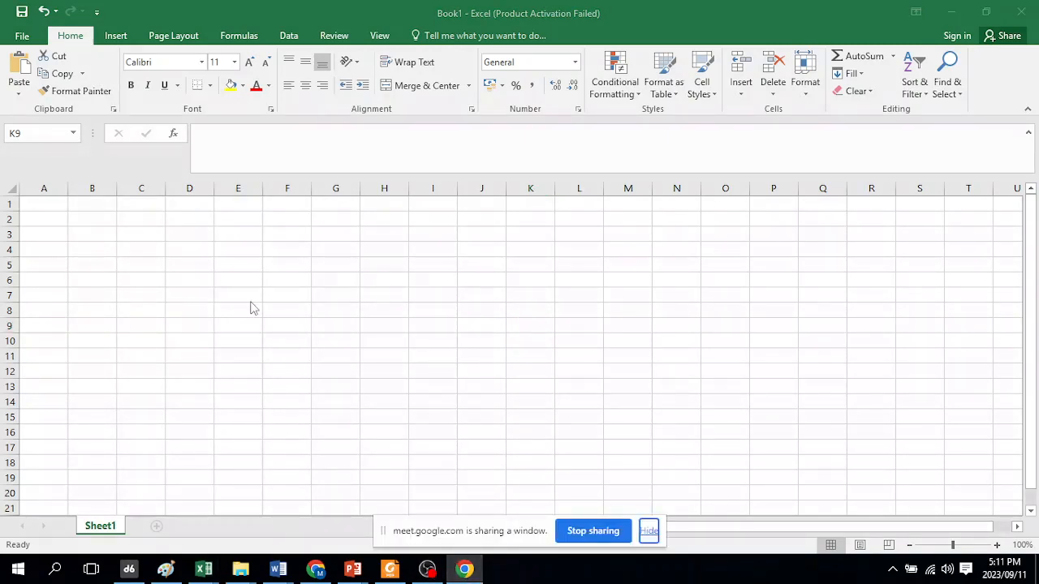
{"action": "left_click", "coordinate": [601, 534]}
{"action": "left_click", "coordinate": [316, 569]}
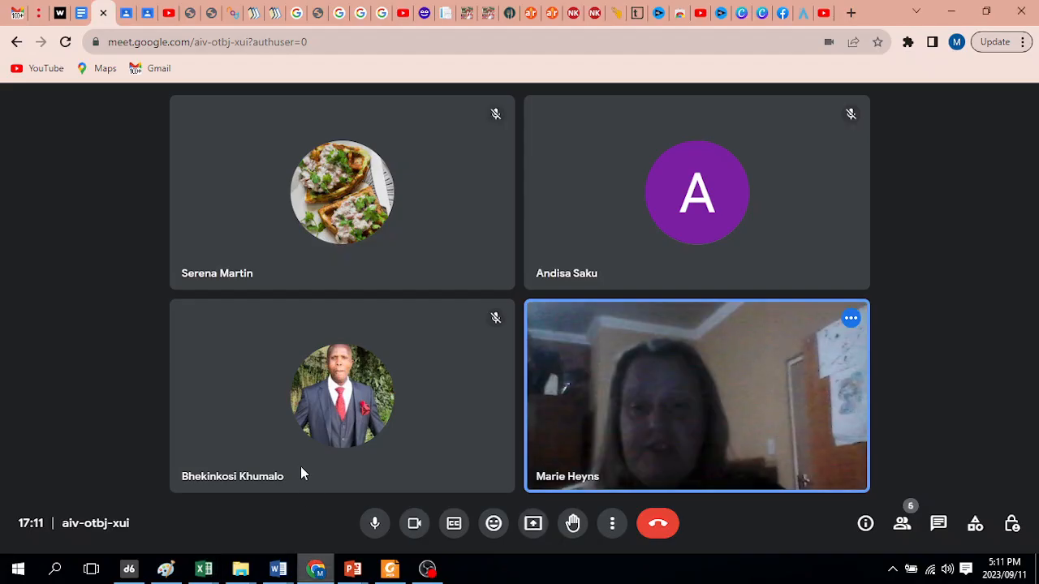
Present the Chrome tab "People in CPT 125 (Fully Online)" to the meeting
{"action": "left_click", "coordinate": [533, 526]}
{"action": "left_click", "coordinate": [412, 245]}
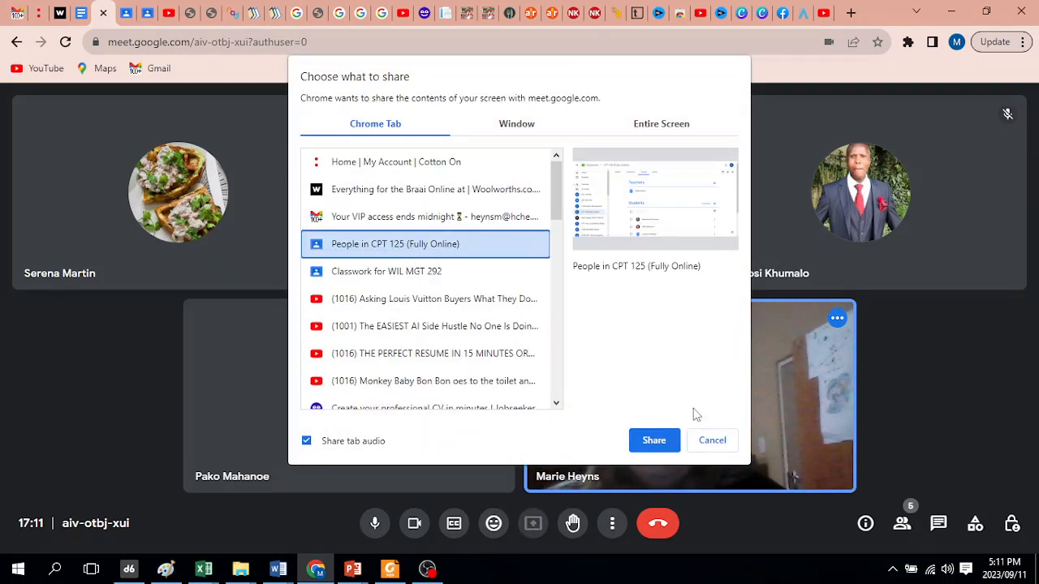
{"action": "left_click", "coordinate": [657, 442]}
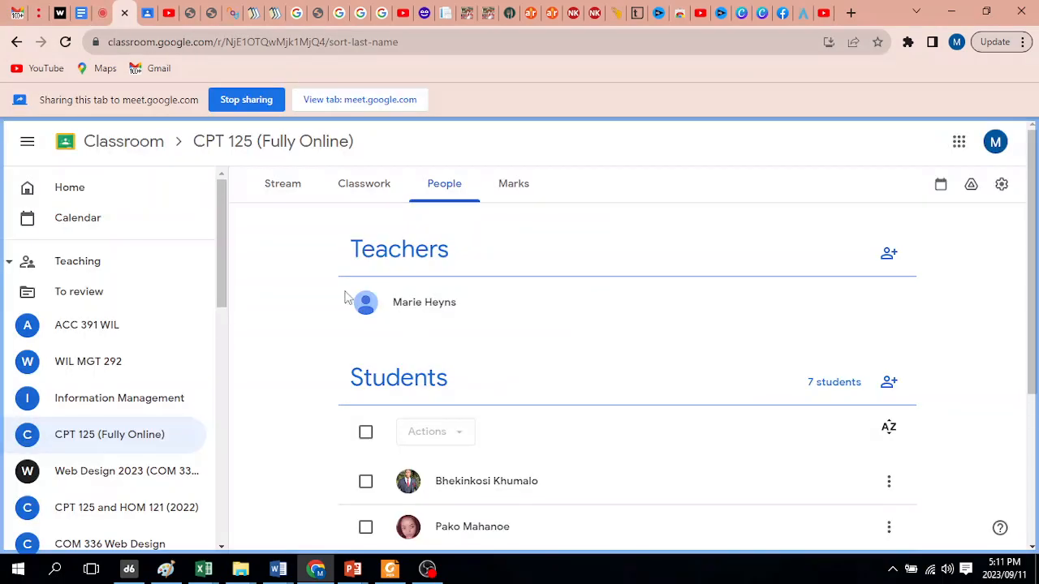
Open Excel_Ch01 Slides.pptx from the Excel Class Participation 1 material in the CPT 125 classwork
{"action": "left_click", "coordinate": [371, 185]}
{"action": "scroll", "coordinate": [612, 322], "scroll_direction": "down", "scroll_amount": 2}
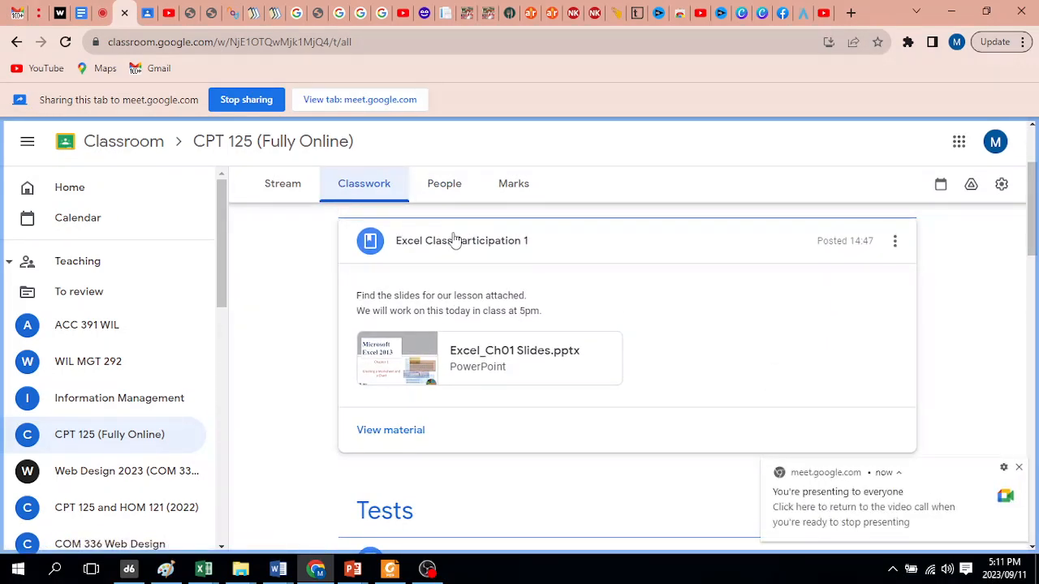
{"action": "left_click", "coordinate": [1020, 470]}
{"action": "left_click", "coordinate": [433, 372]}
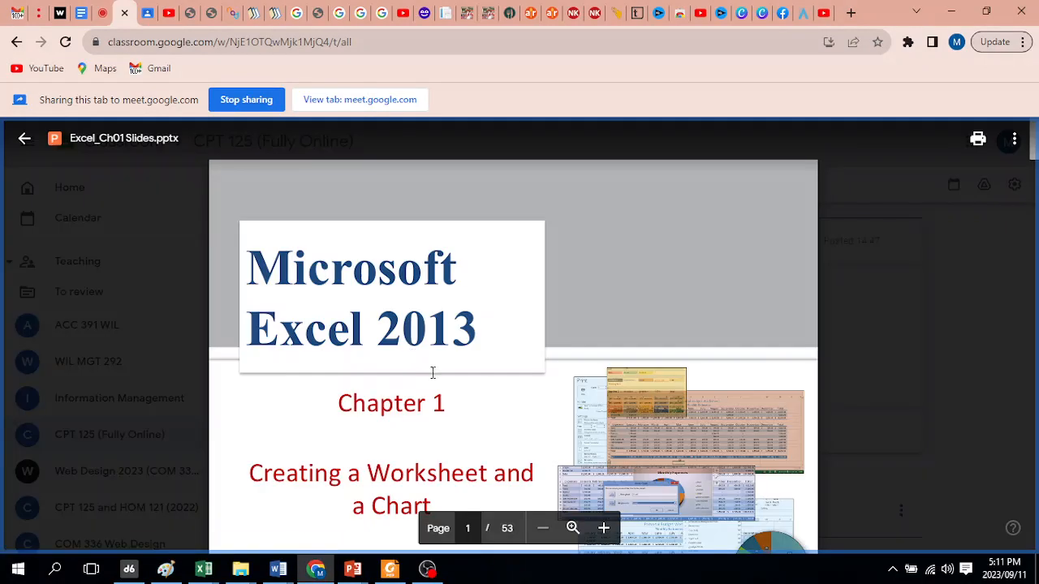
Read the slides from the title page through the Objectives and the sample budget worksheet to the Roadmap
{"action": "scroll", "coordinate": [583, 290], "scroll_direction": "down", "scroll_amount": 5}
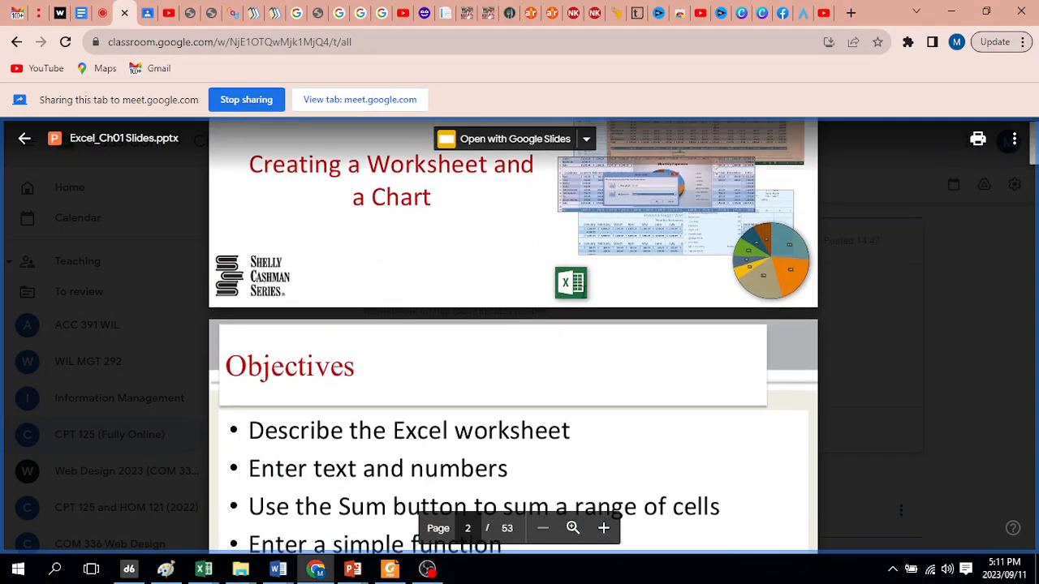
{"action": "scroll", "coordinate": [604, 294], "scroll_direction": "up", "scroll_amount": 3}
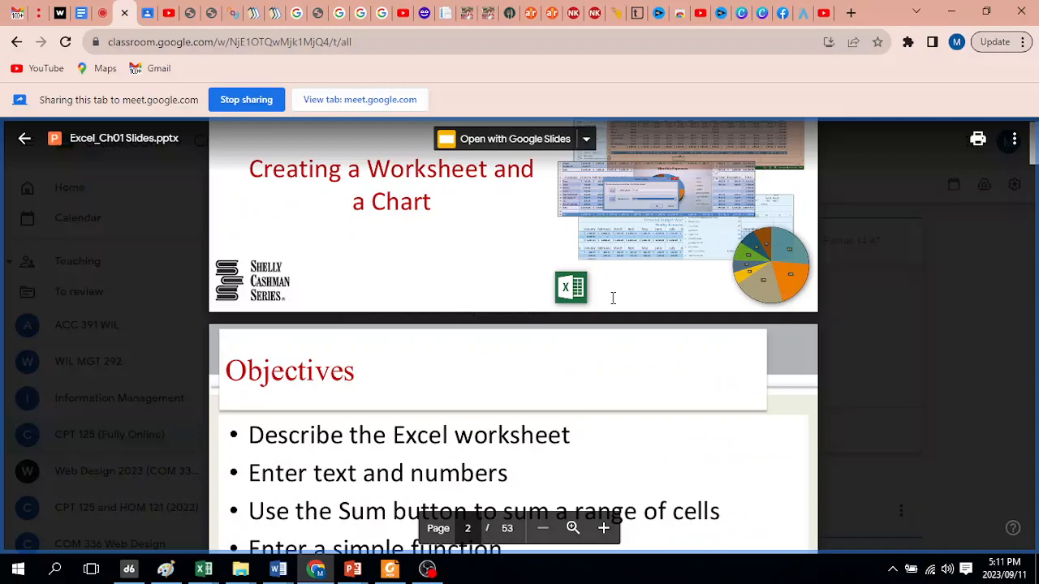
{"action": "scroll", "coordinate": [541, 346], "scroll_direction": "down", "scroll_amount": 8}
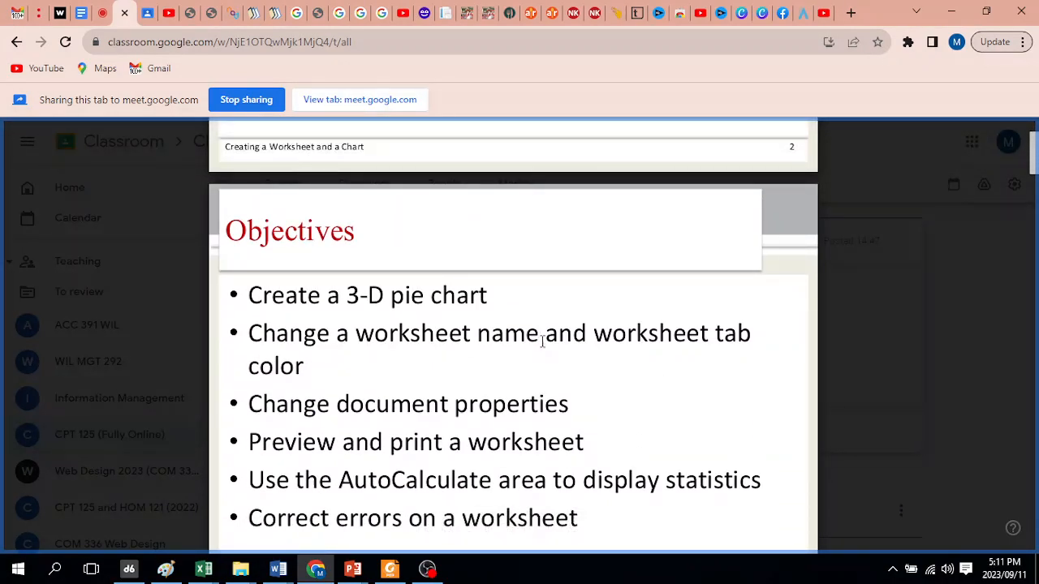
{"action": "scroll", "coordinate": [544, 342], "scroll_direction": "down", "scroll_amount": 10}
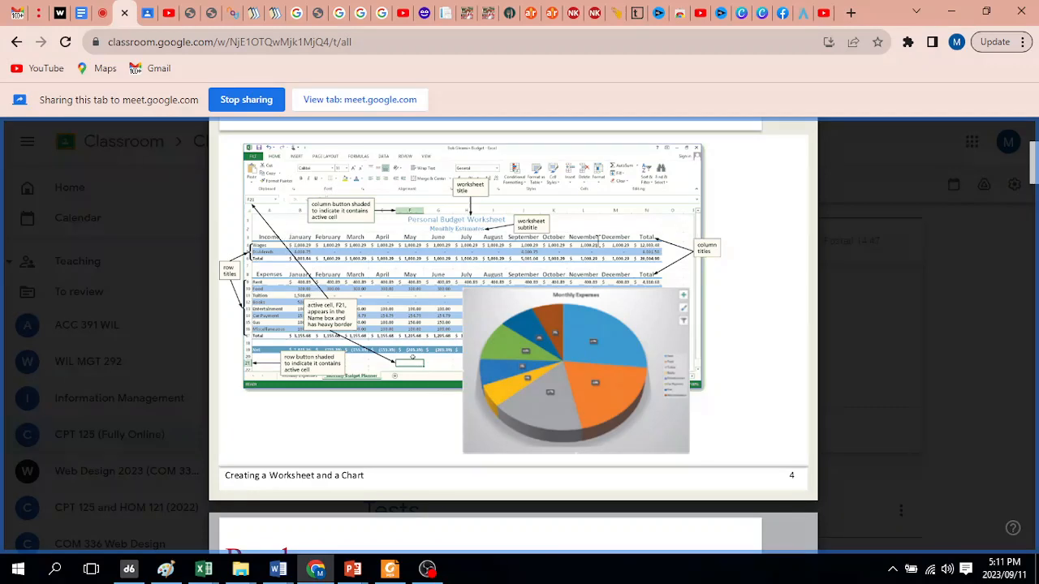
{"action": "scroll", "coordinate": [637, 231], "scroll_direction": "down", "scroll_amount": 5}
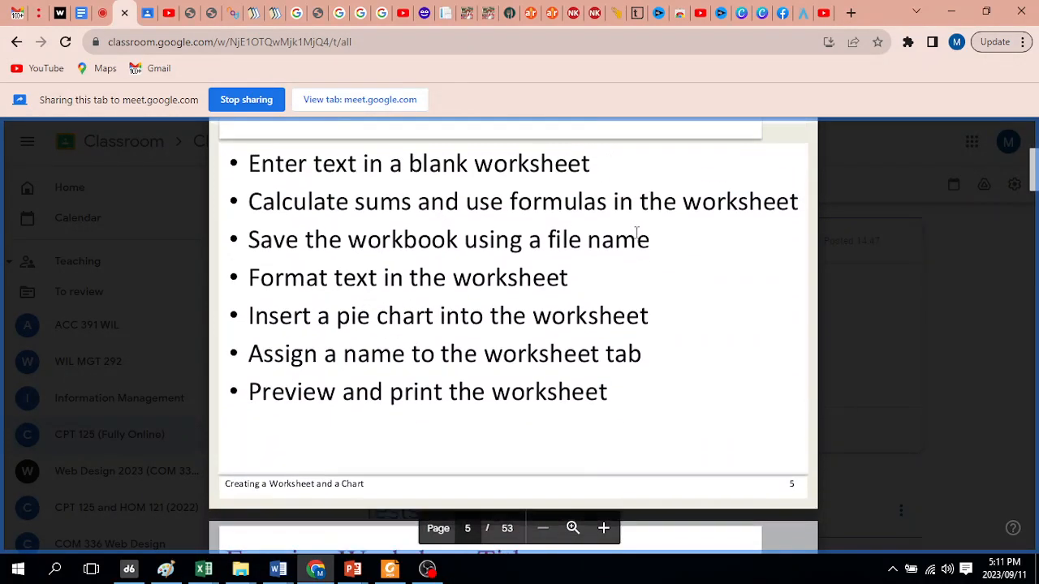
{"action": "scroll", "coordinate": [328, 196], "scroll_direction": "up", "scroll_amount": 1}
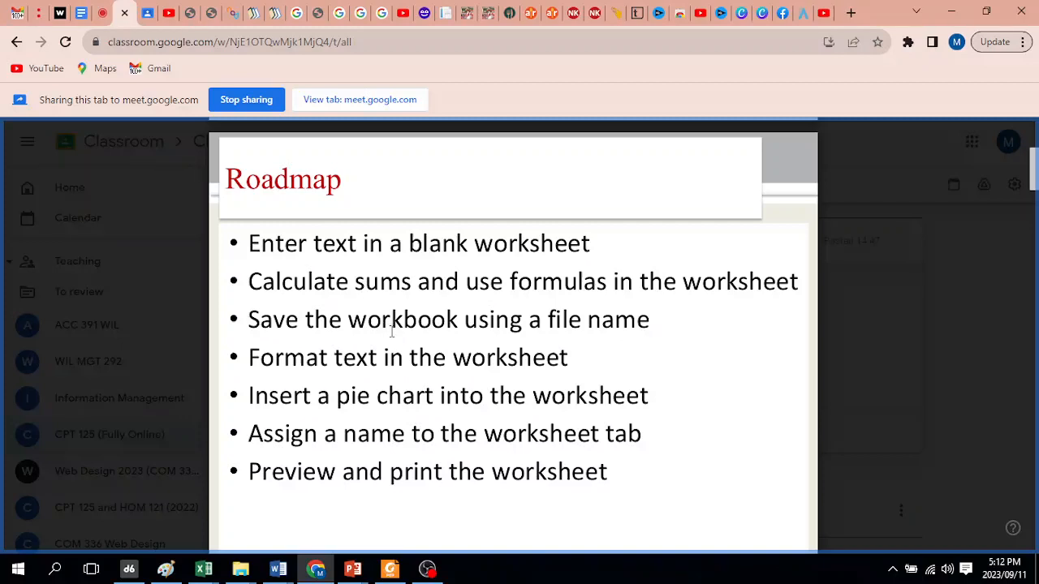
{"action": "scroll", "coordinate": [351, 319], "scroll_direction": "down", "scroll_amount": 1}
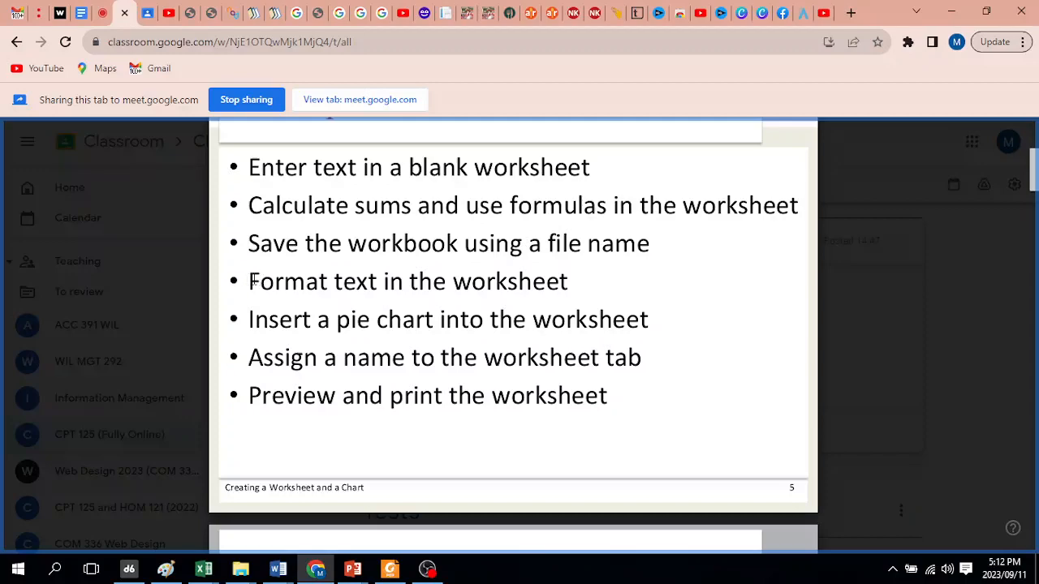
Highlight "Format text in the worksheet" on the Roadmap slide and compare it with the sample worksheet on slide 4
{"action": "left_click_drag", "start_coordinate": [251, 281], "coordinate": [521, 281]}
{"action": "scroll", "coordinate": [506, 289], "scroll_direction": "up", "scroll_amount": 7}
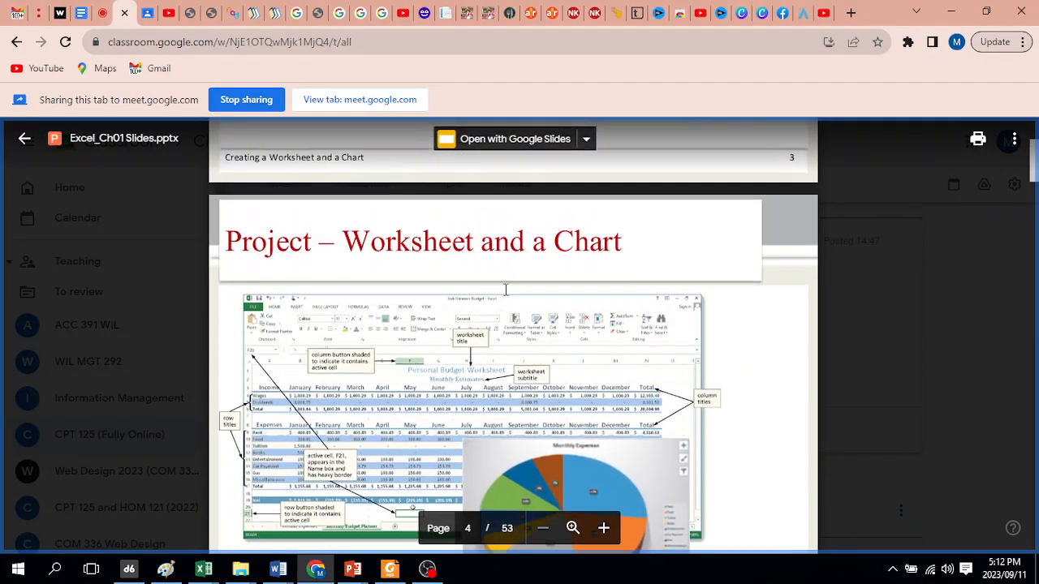
{"action": "scroll", "coordinate": [423, 328], "scroll_direction": "down", "scroll_amount": 1}
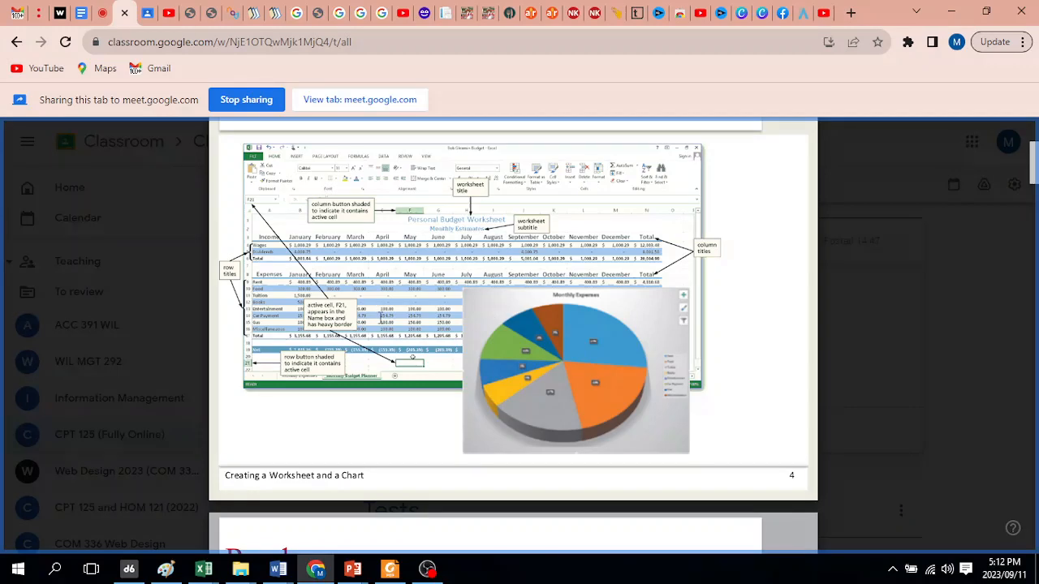
{"action": "scroll", "coordinate": [382, 319], "scroll_direction": "down", "scroll_amount": 5}
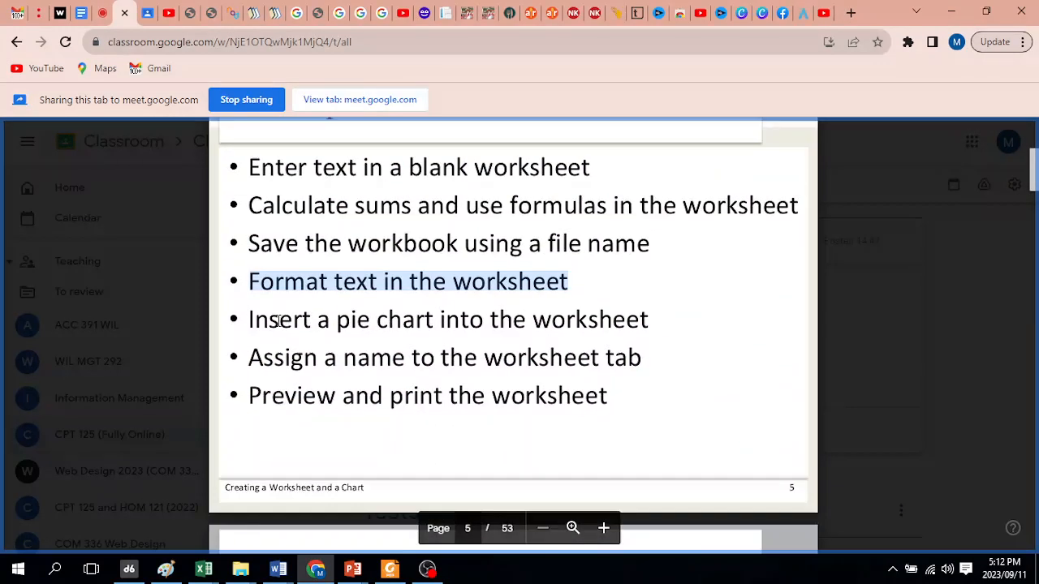
Highlight "Insert a pie chart into the worksheet" on the Roadmap slide and examine the pie chart on slide 4
{"action": "left_click_drag", "start_coordinate": [248, 321], "coordinate": [636, 321]}
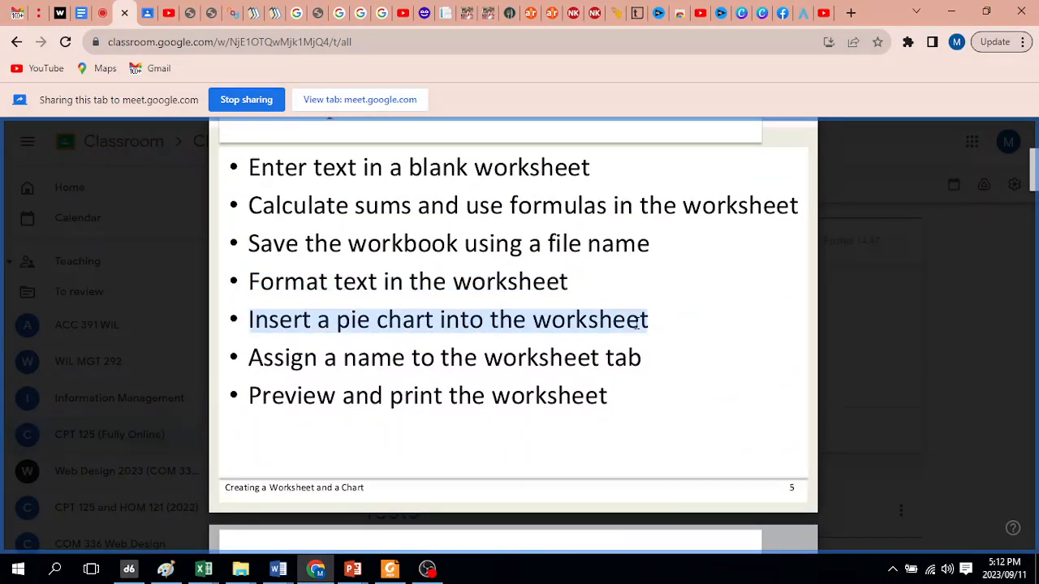
{"action": "scroll", "coordinate": [506, 302], "scroll_direction": "up", "scroll_amount": 5}
{"action": "scroll", "coordinate": [581, 225], "scroll_direction": "down", "scroll_amount": 2}
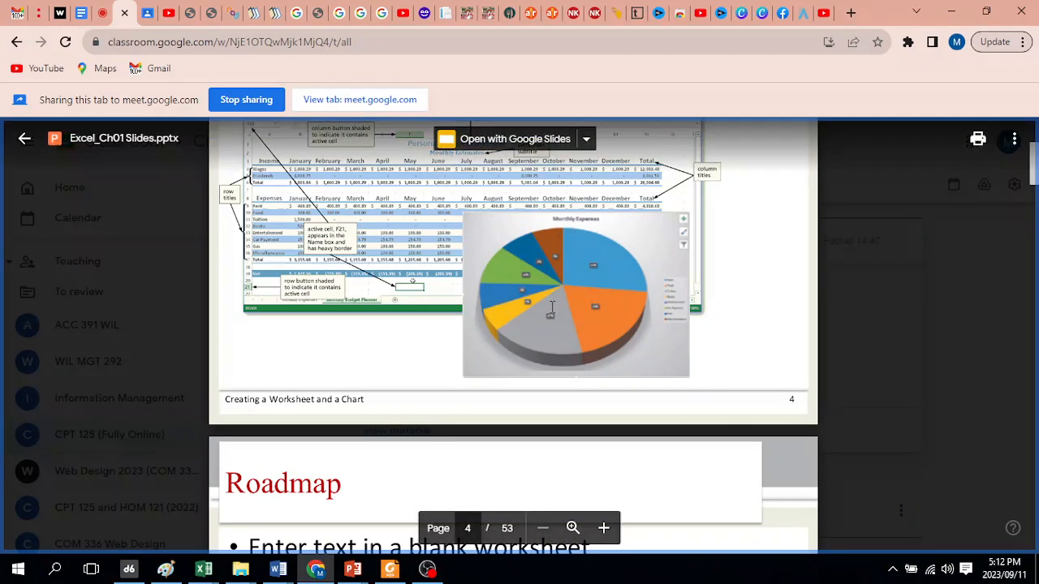
{"action": "scroll", "coordinate": [552, 311], "scroll_direction": "down", "scroll_amount": 6}
{"action": "scroll", "coordinate": [558, 310], "scroll_direction": "up", "scroll_amount": 5}
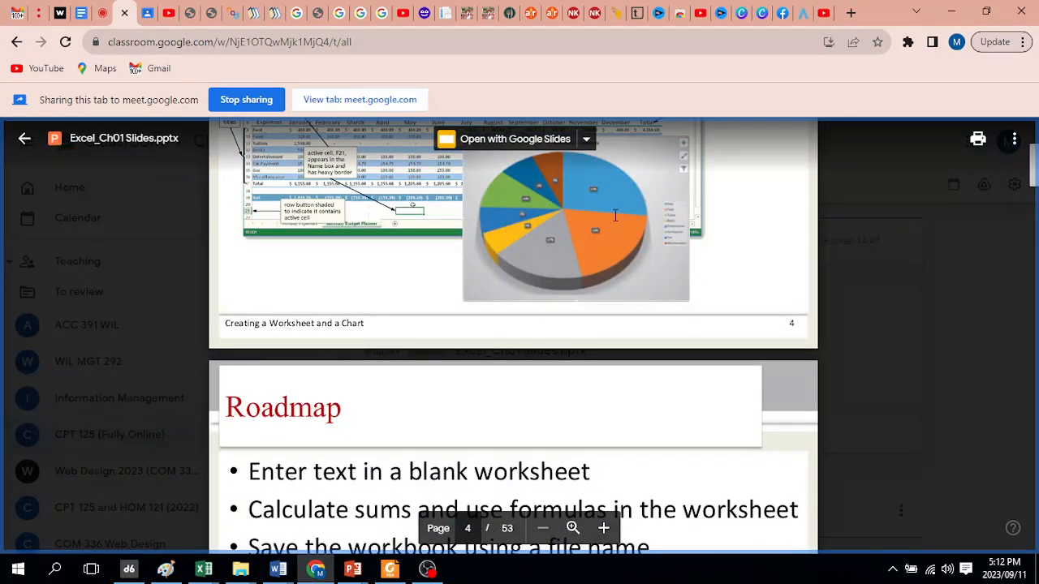
{"action": "scroll", "coordinate": [582, 295], "scroll_direction": "down", "scroll_amount": 1}
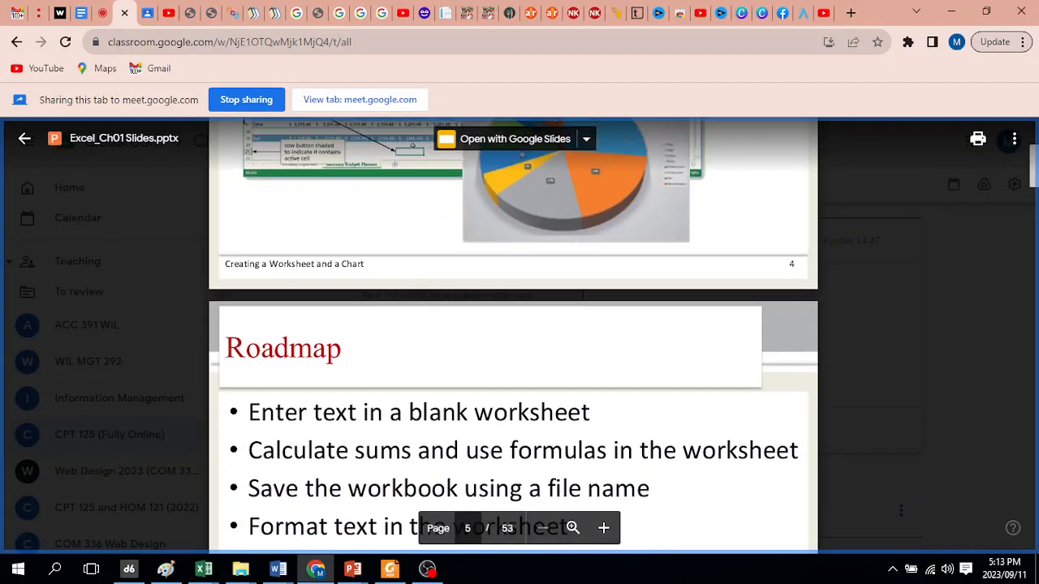
Compare the Roadmap items with the pie chart on slide 4, and skim ahead through the worksheet titles and multiple totals slides
{"action": "scroll", "coordinate": [617, 291], "scroll_direction": "up", "scroll_amount": 2}
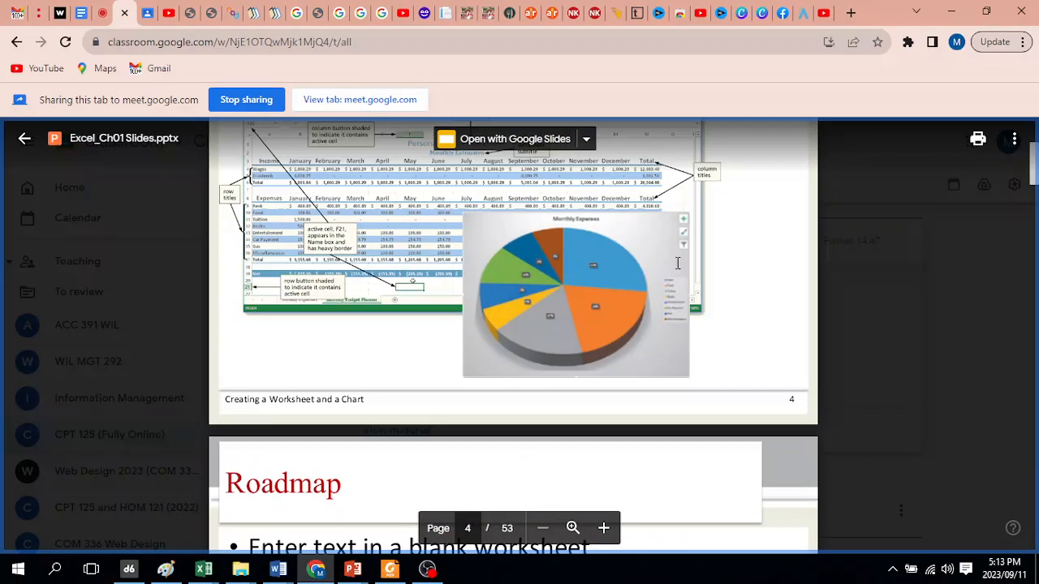
{"action": "scroll", "coordinate": [438, 297], "scroll_direction": "down", "scroll_amount": 5}
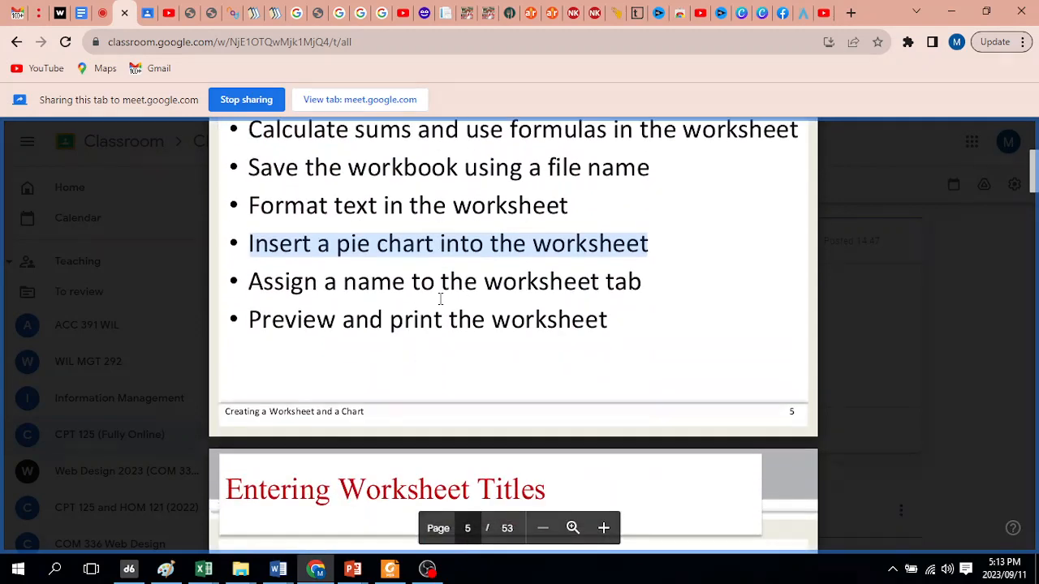
{"action": "scroll", "coordinate": [578, 268], "scroll_direction": "up", "scroll_amount": 5}
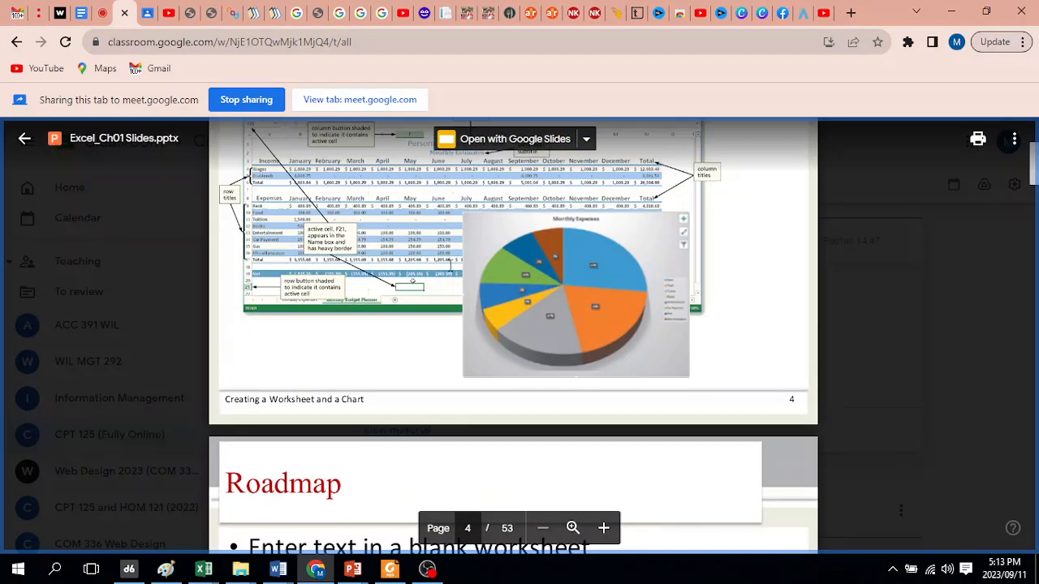
{"action": "scroll", "coordinate": [413, 281], "scroll_direction": "down", "scroll_amount": 5}
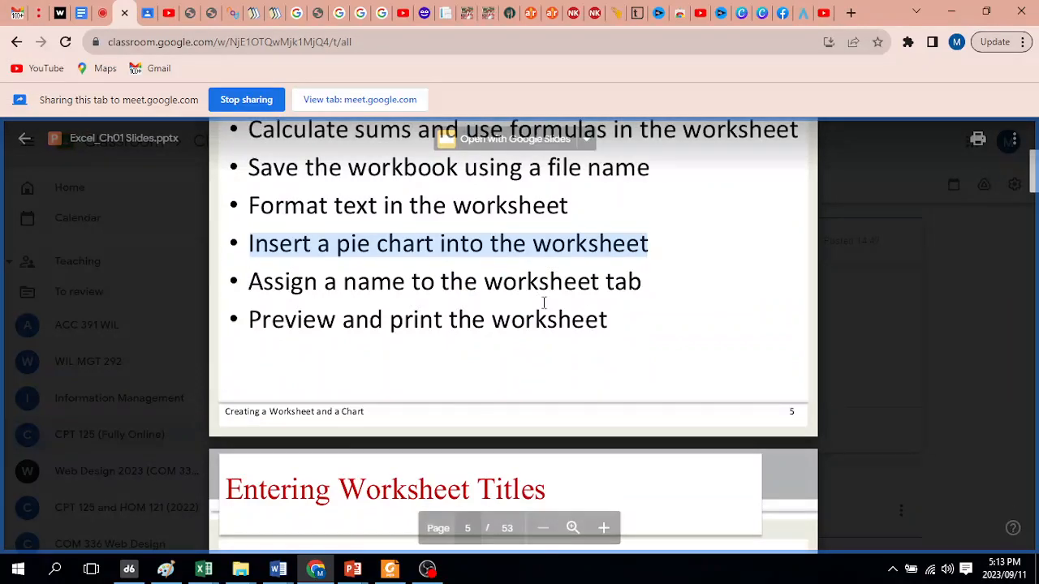
{"action": "scroll", "coordinate": [581, 333], "scroll_direction": "down", "scroll_amount": 8}
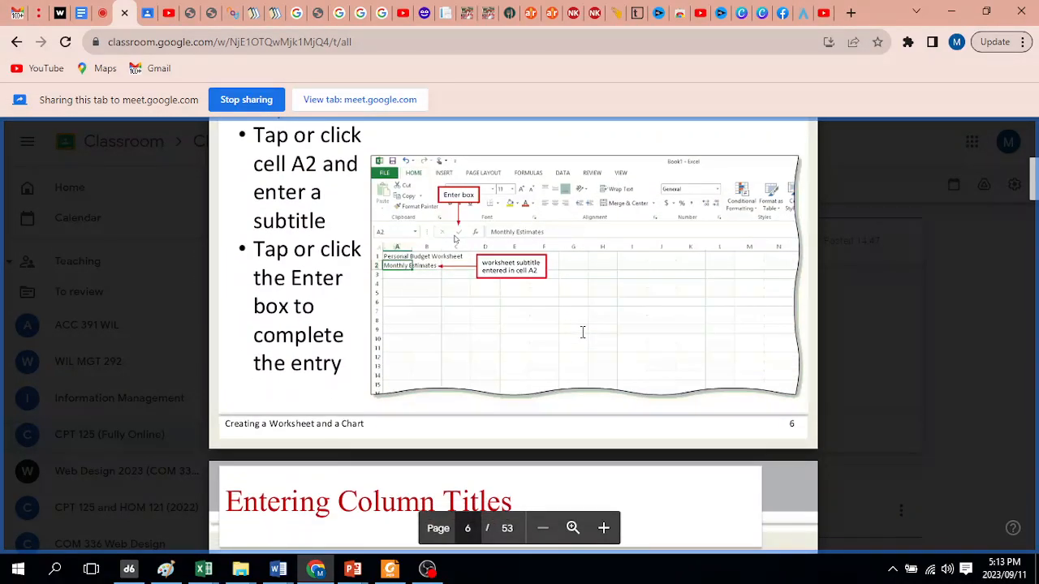
{"action": "scroll", "coordinate": [581, 333], "scroll_direction": "up", "scroll_amount": 9}
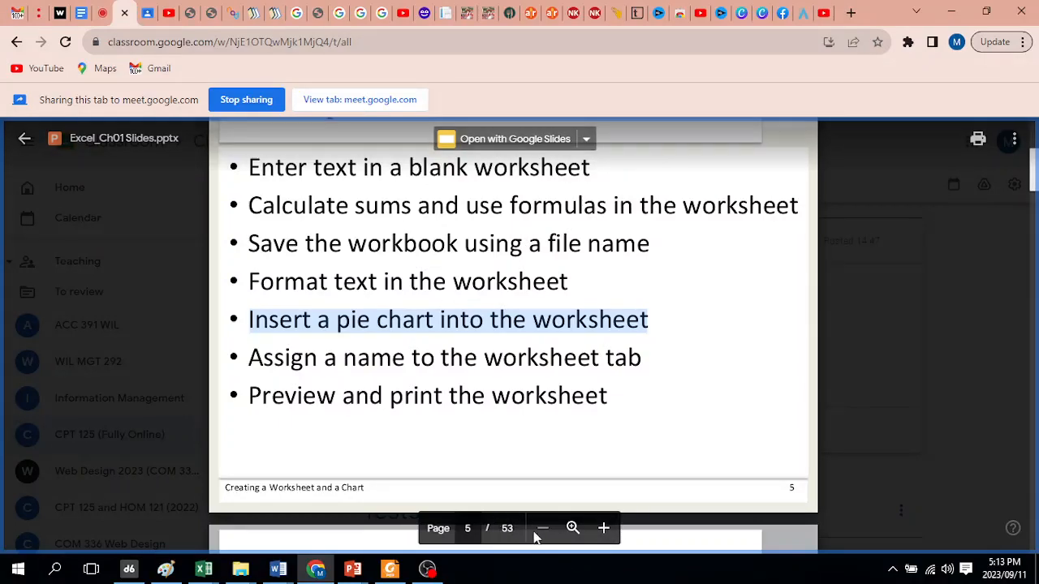
{"action": "scroll", "coordinate": [590, 270], "scroll_direction": "down", "scroll_amount": 7}
{"action": "left_click_drag", "start_coordinate": [1036, 186], "coordinate": [1035, 283]}
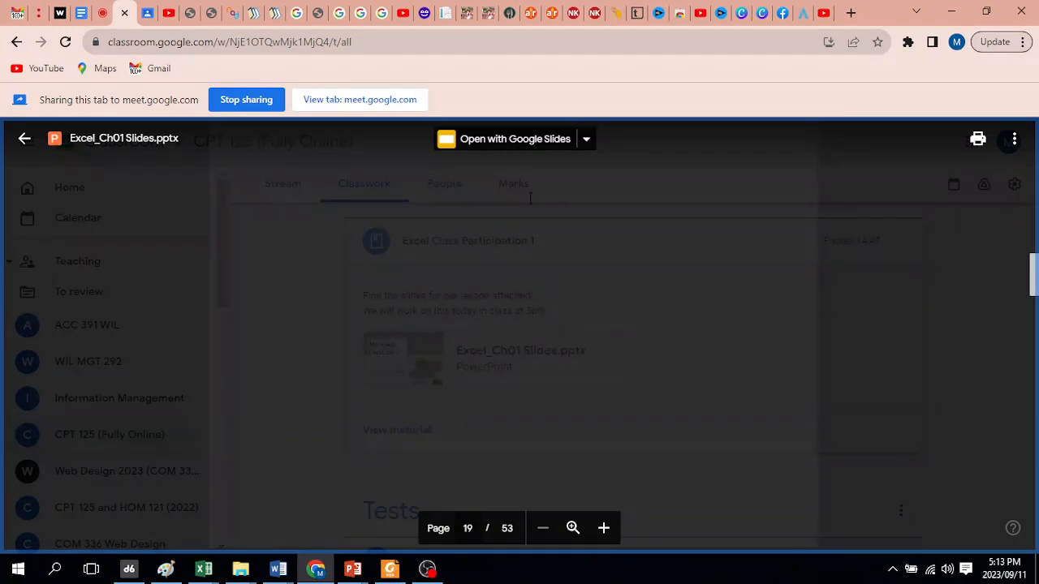
{"action": "scroll", "coordinate": [563, 291], "scroll_direction": "up", "scroll_amount": 5}
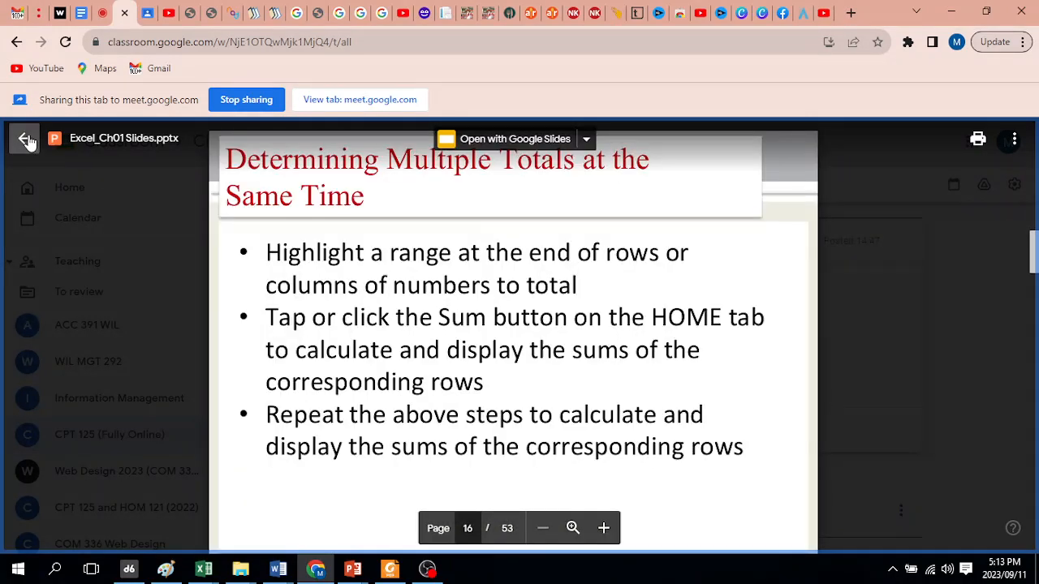
Close the slides and switch the Google Meet presentation from the Classroom tab to the Book1 Excel window
{"action": "left_click", "coordinate": [16, 140]}
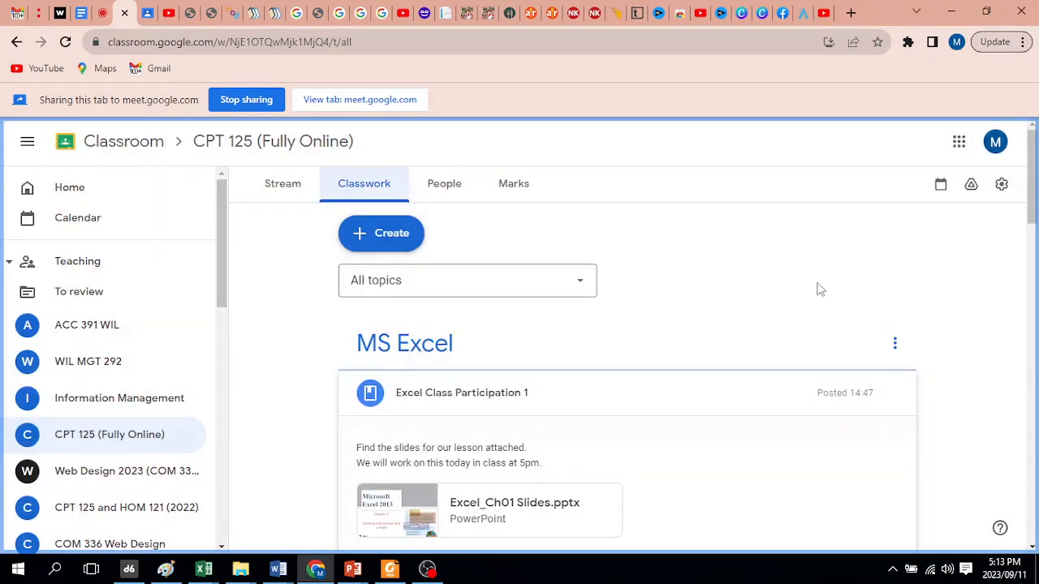
{"action": "left_click", "coordinate": [243, 99]}
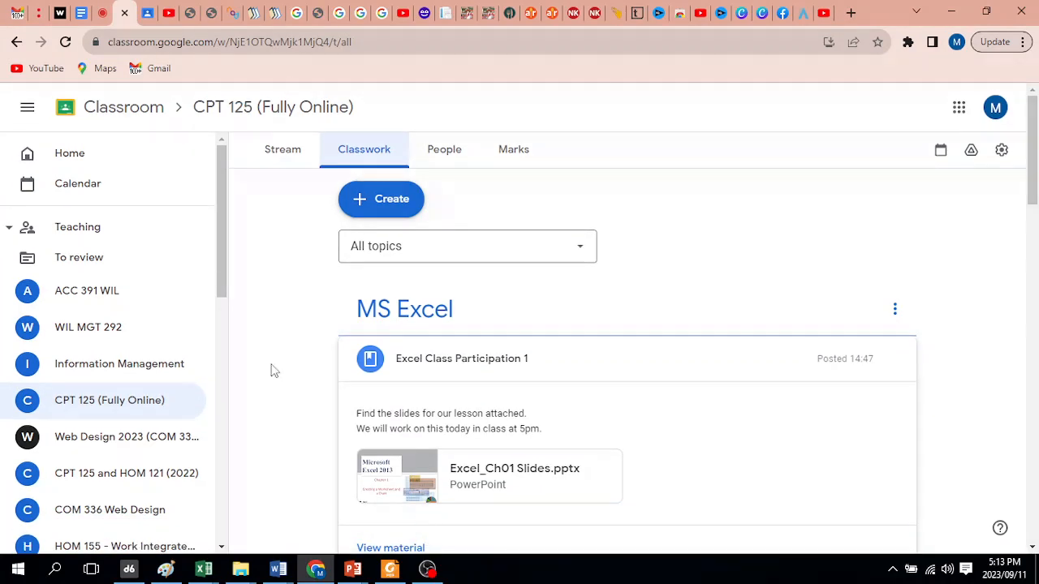
{"action": "left_click", "coordinate": [101, 13]}
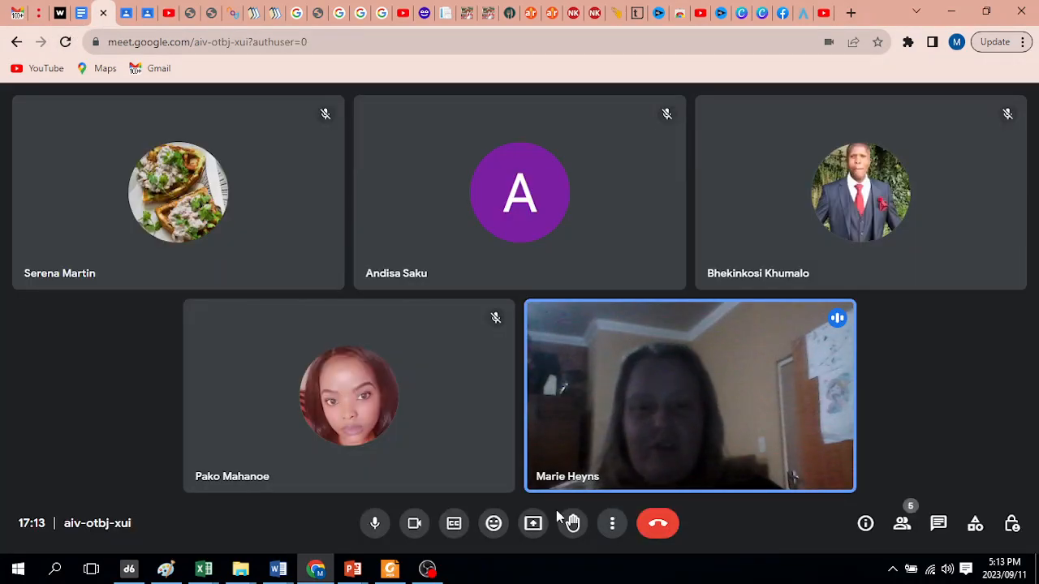
{"action": "left_click", "coordinate": [533, 523]}
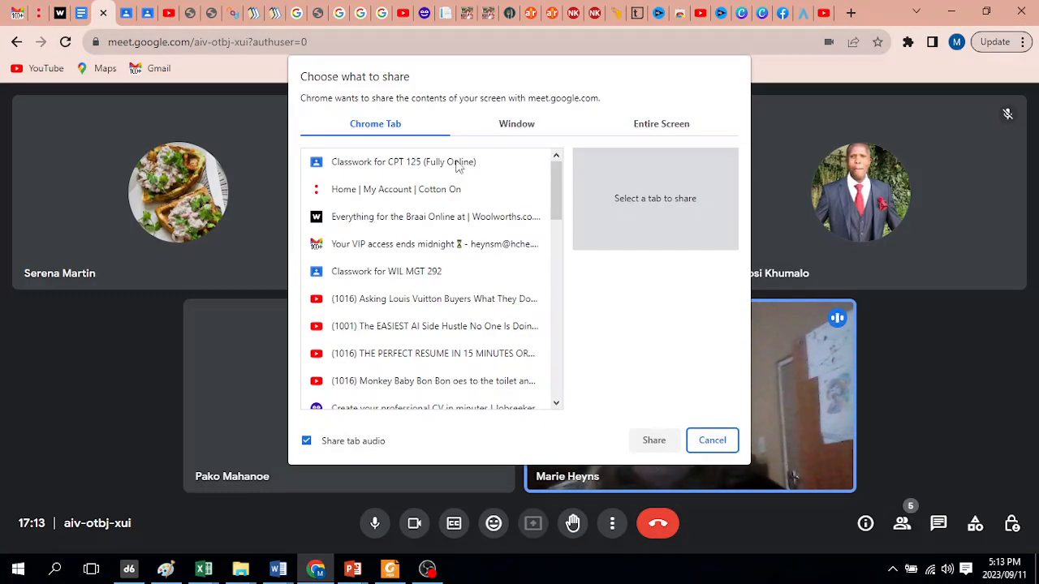
{"action": "left_click", "coordinate": [512, 126]}
{"action": "left_click", "coordinate": [532, 177]}
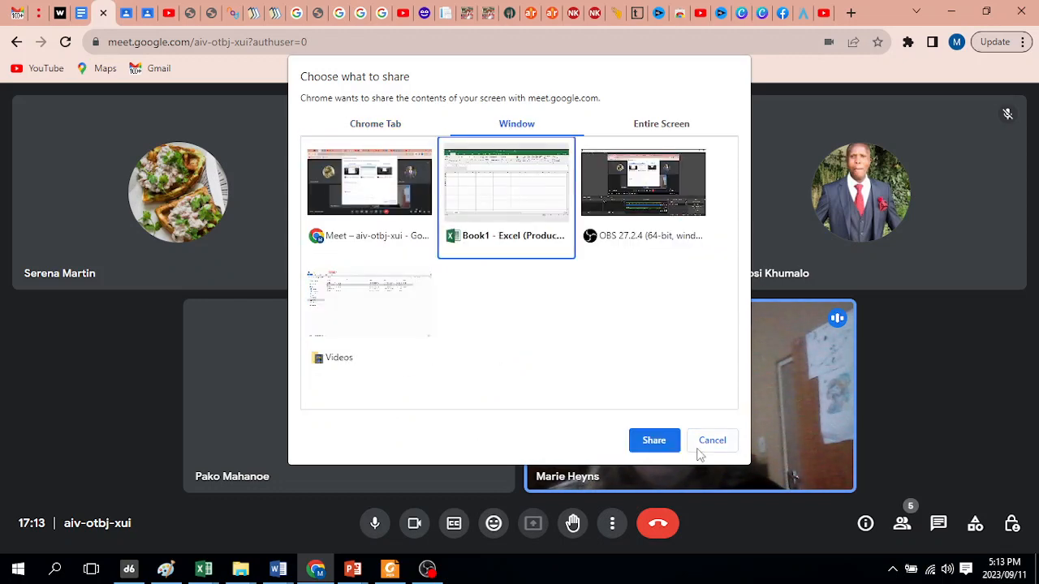
{"action": "left_click", "coordinate": [650, 441]}
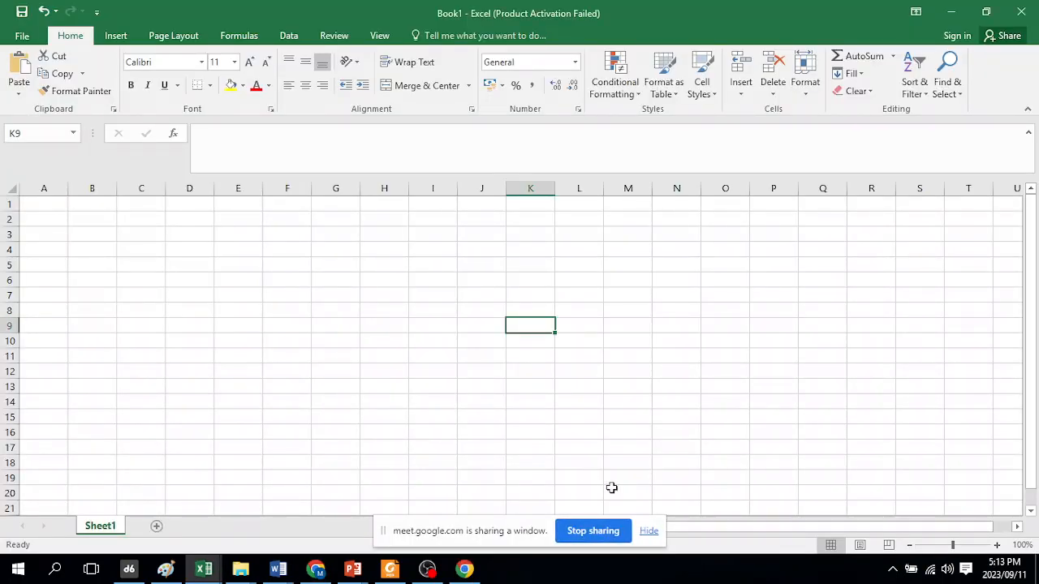
{"action": "left_click", "coordinate": [649, 532]}
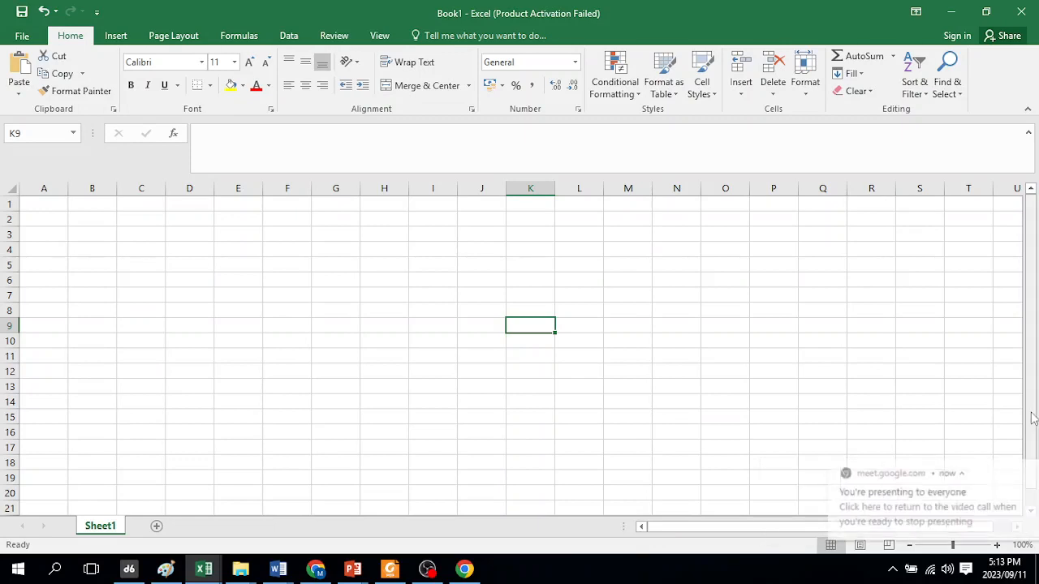
{"action": "left_click", "coordinate": [1019, 469]}
{"action": "left_click", "coordinate": [1020, 469]}
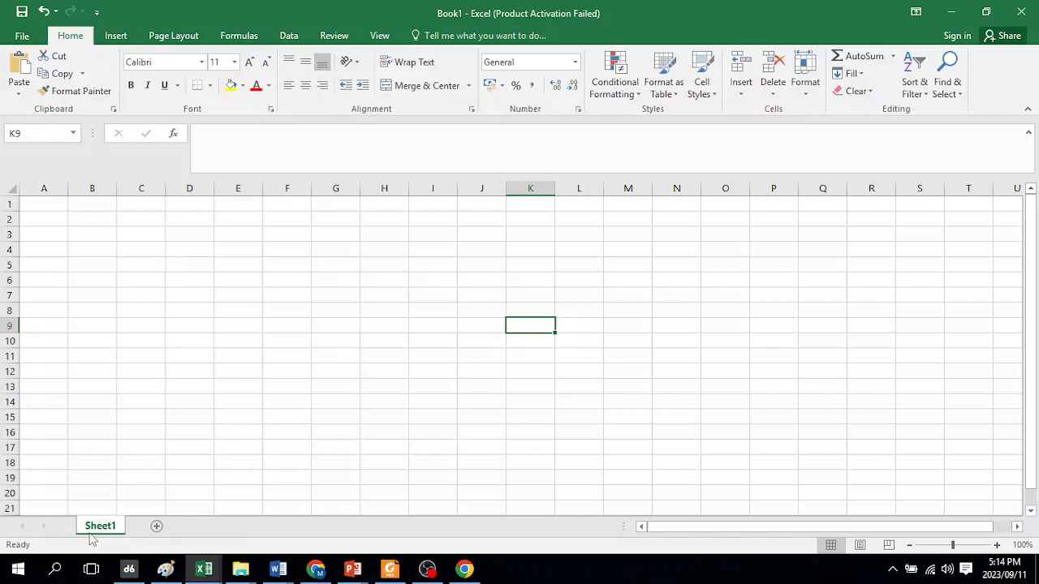
Add four new worksheets, Sheet2 to Sheet5, to the workbook
{"action": "left_click", "coordinate": [157, 528]}
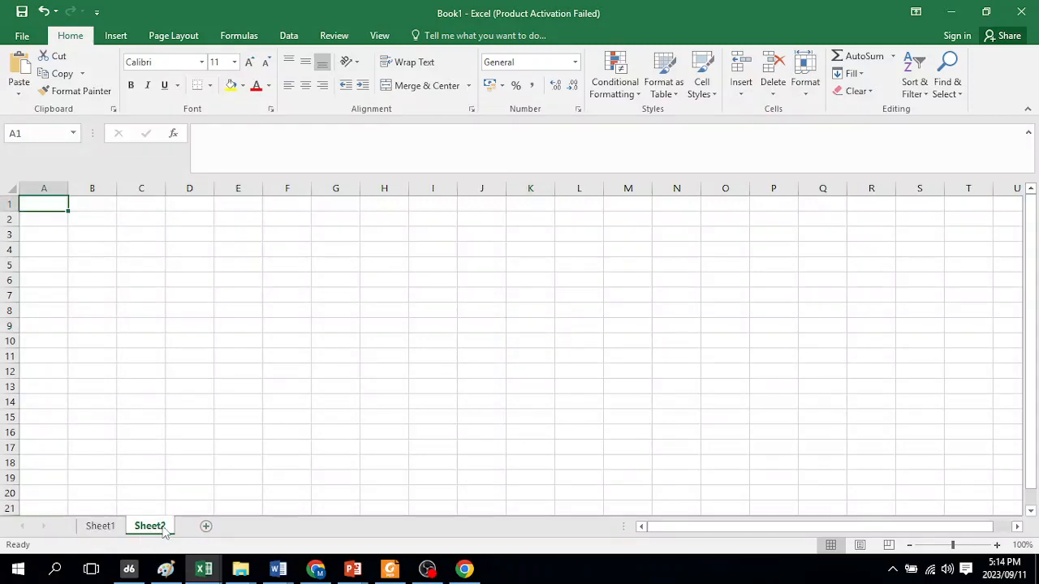
{"action": "left_click", "coordinate": [208, 528]}
{"action": "left_click", "coordinate": [262, 528]}
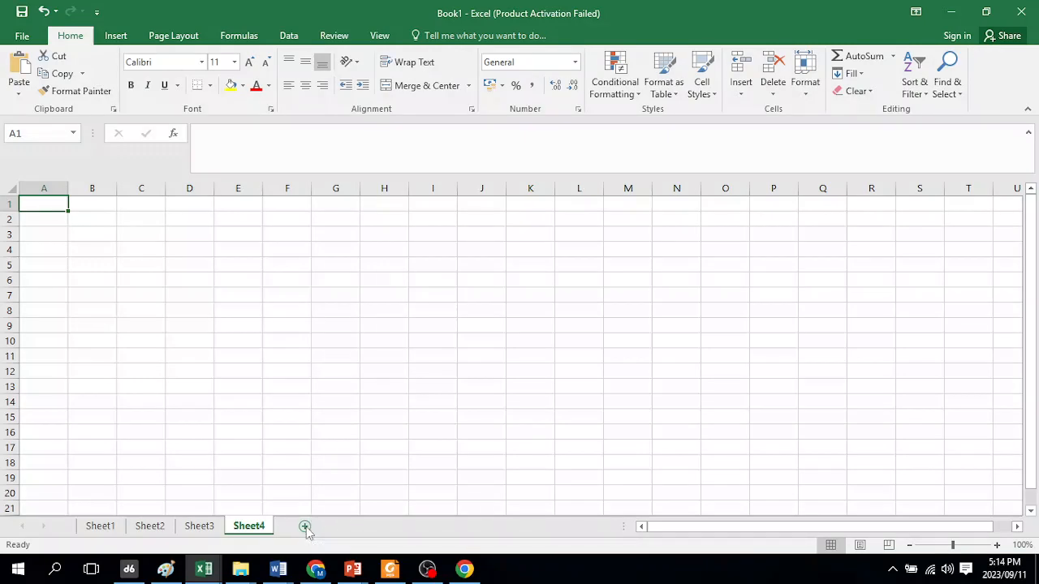
{"action": "left_click", "coordinate": [305, 528]}
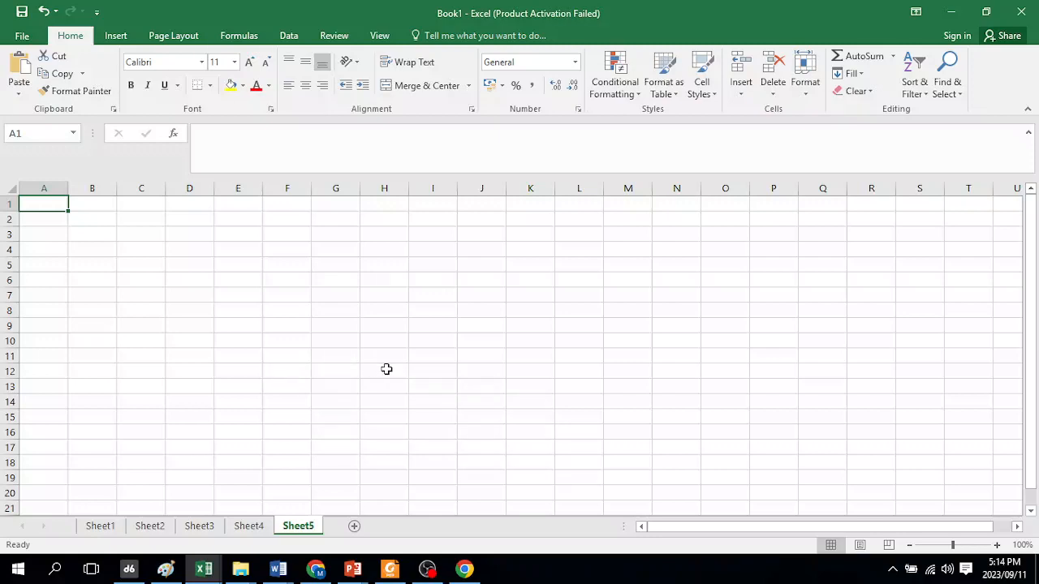
Switch back and forth among the worksheets from Sheet2 to Sheet5 to view each one
{"action": "left_click", "coordinate": [158, 529]}
{"action": "left_click", "coordinate": [199, 528]}
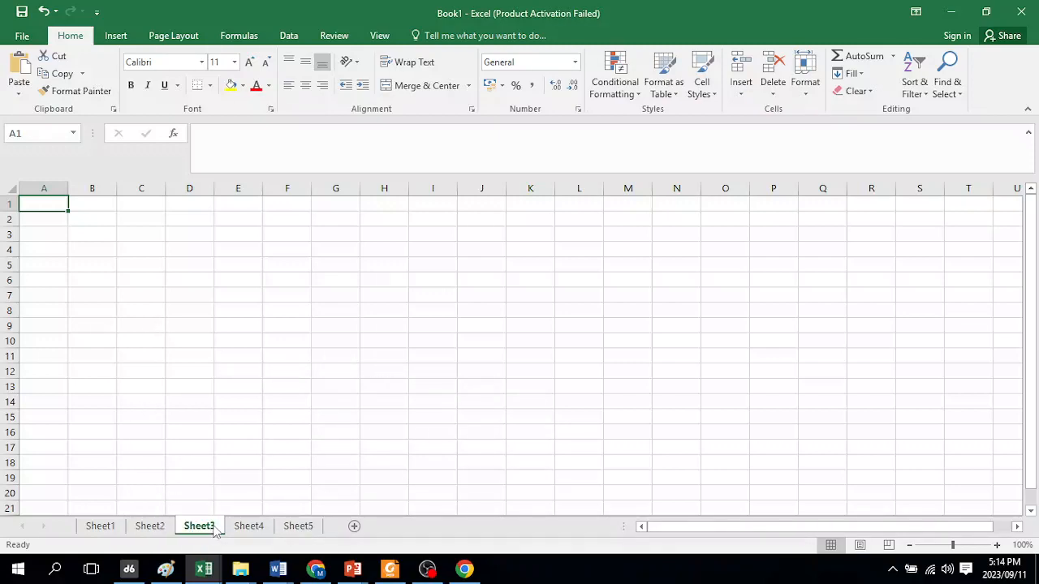
{"action": "left_click", "coordinate": [249, 528]}
{"action": "left_click", "coordinate": [299, 529]}
{"action": "left_click", "coordinate": [248, 527]}
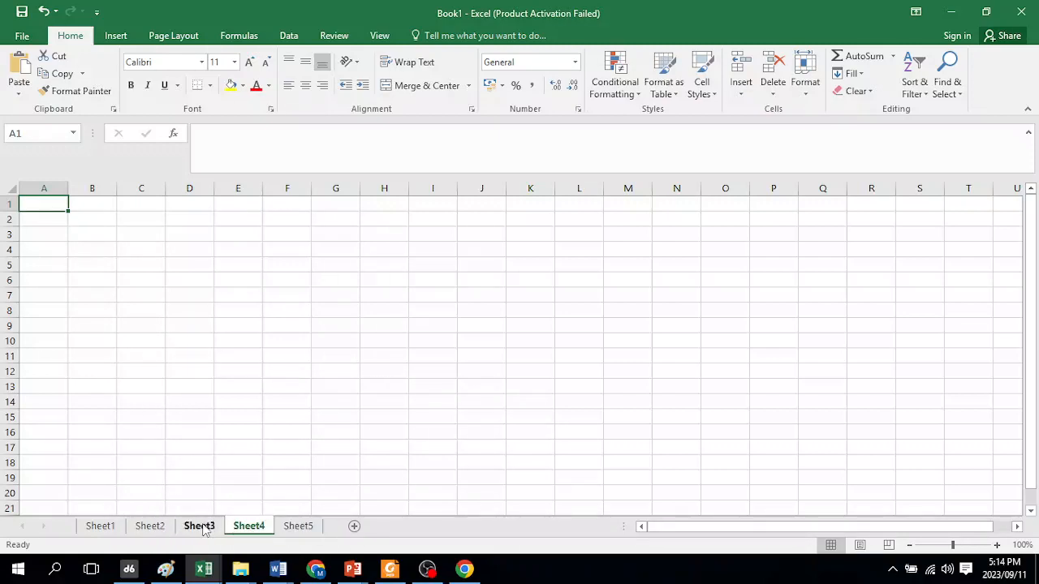
{"action": "left_click", "coordinate": [200, 528]}
{"action": "left_click", "coordinate": [160, 529]}
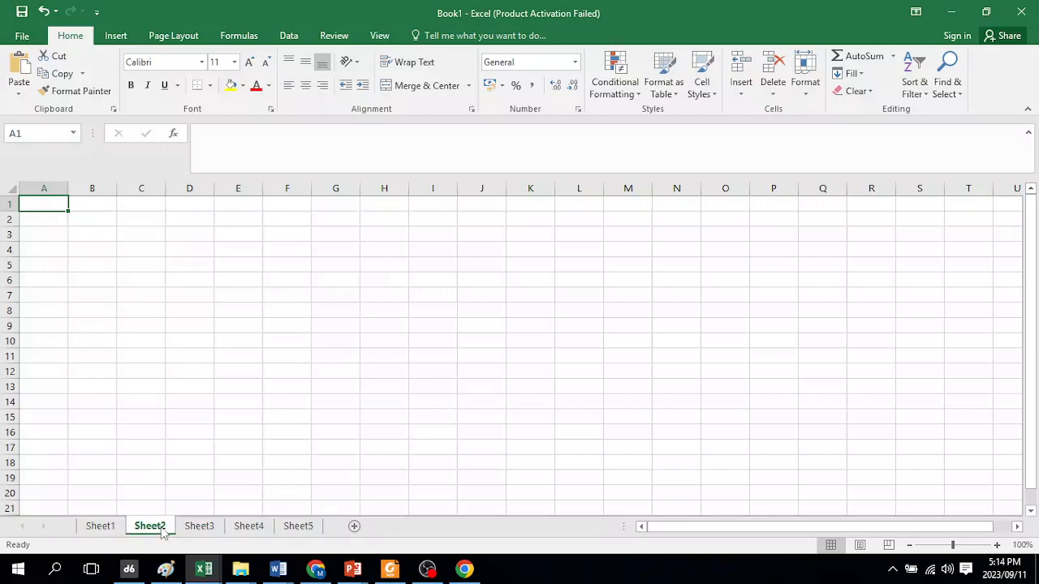
{"action": "left_click", "coordinate": [203, 530]}
{"action": "left_click", "coordinate": [251, 529]}
{"action": "left_click", "coordinate": [301, 529]}
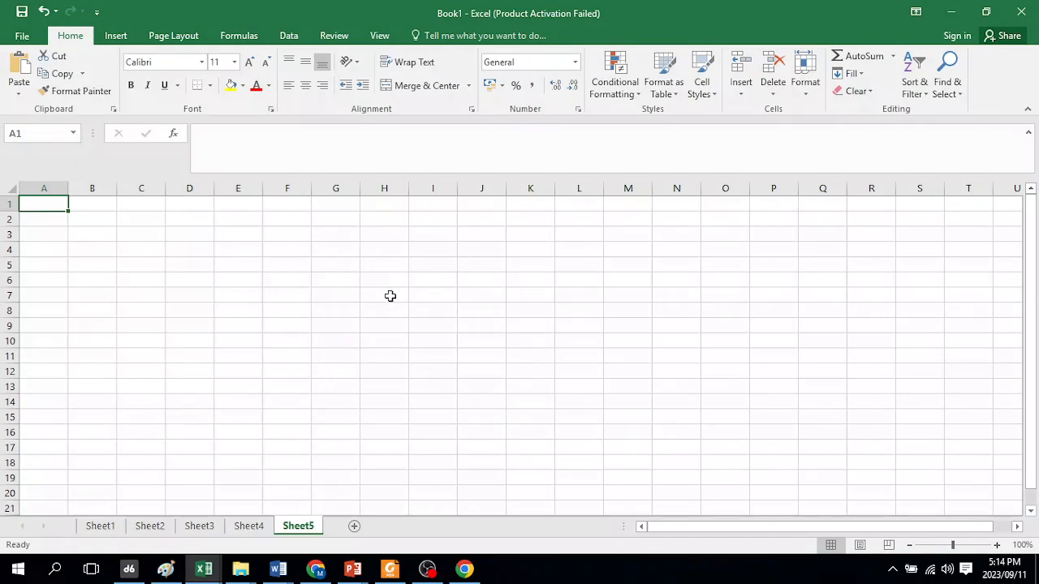
Delete Sheet5, Sheet4, Sheet3 and Sheet2 so that only Sheet1 is left in the workbook
{"action": "right_click", "coordinate": [316, 528]}
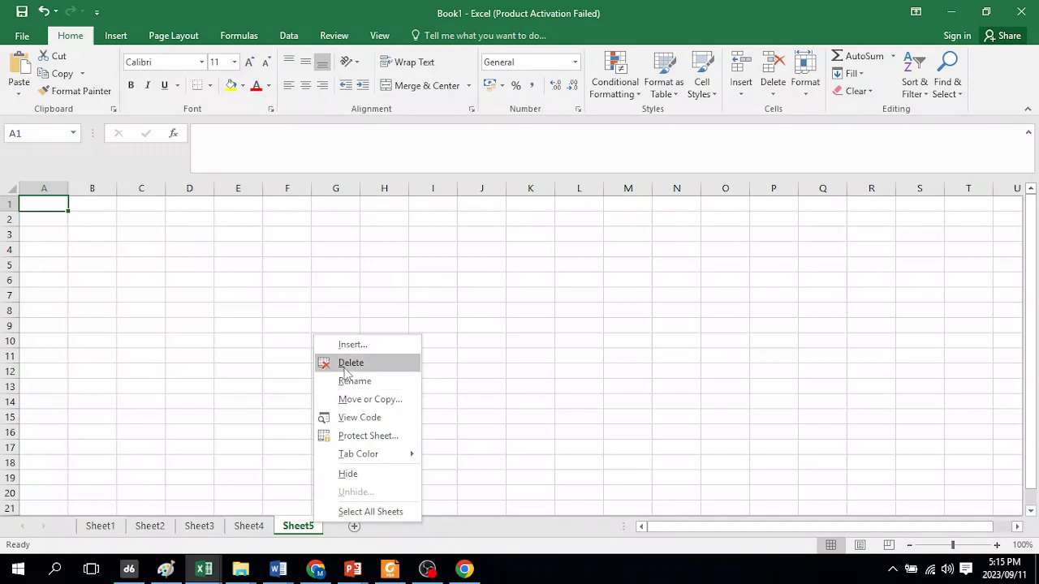
{"action": "left_click", "coordinate": [349, 365]}
{"action": "right_click", "coordinate": [248, 536]}
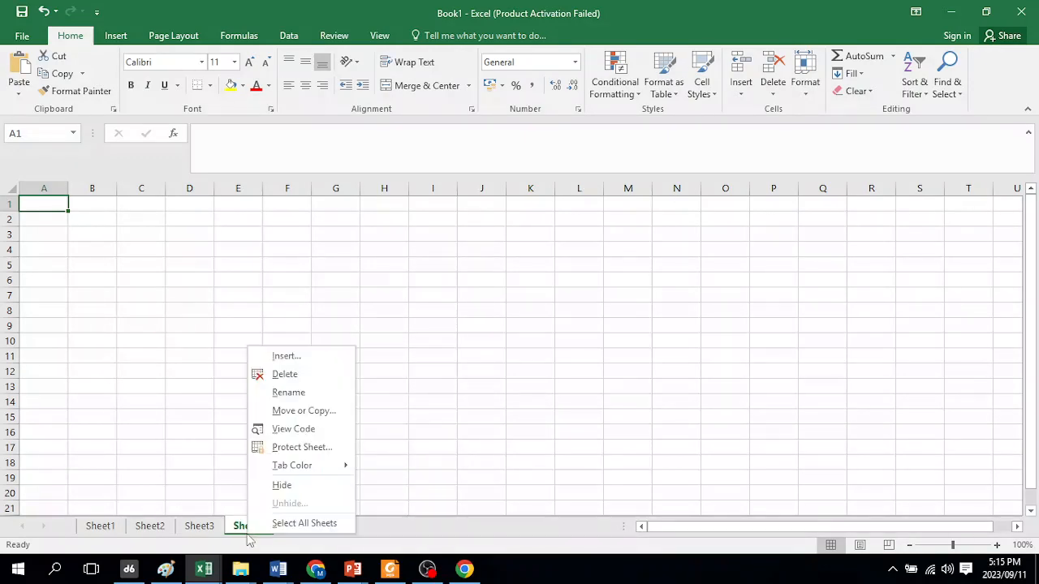
{"action": "left_click", "coordinate": [302, 374]}
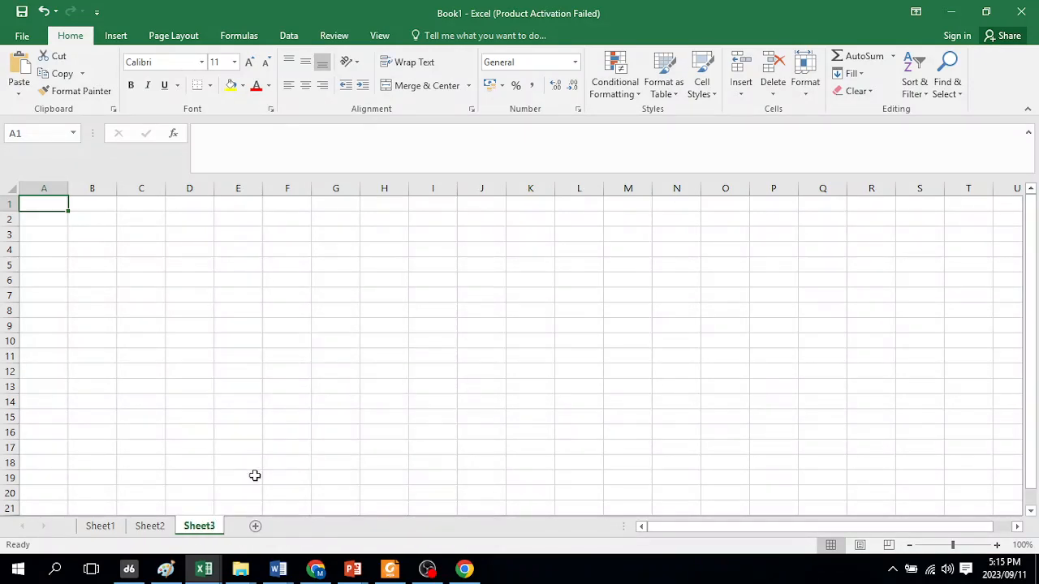
{"action": "right_click", "coordinate": [193, 529]}
{"action": "left_click", "coordinate": [236, 366]}
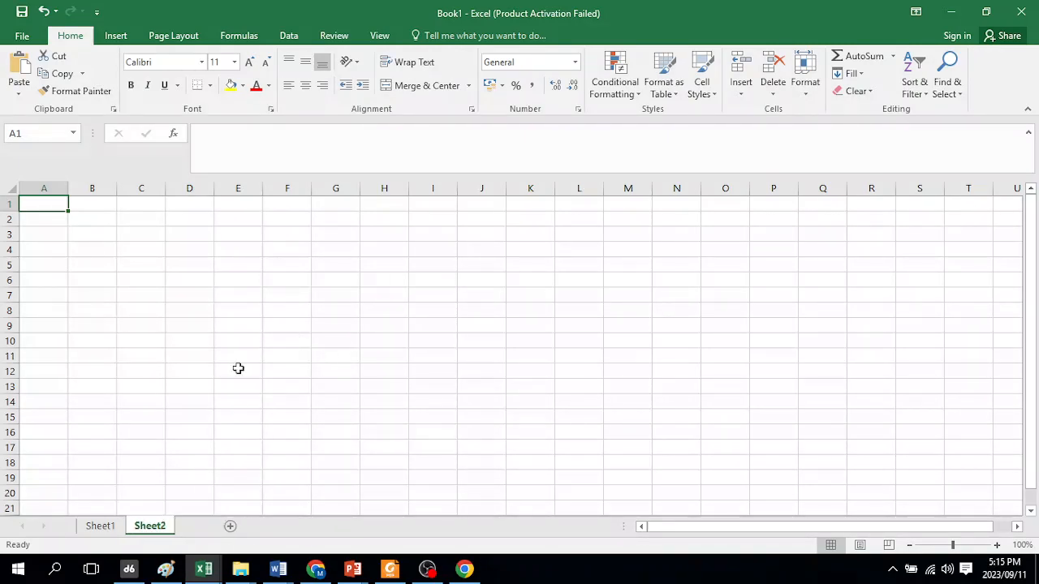
{"action": "right_click", "coordinate": [163, 529]}
{"action": "left_click", "coordinate": [195, 366]}
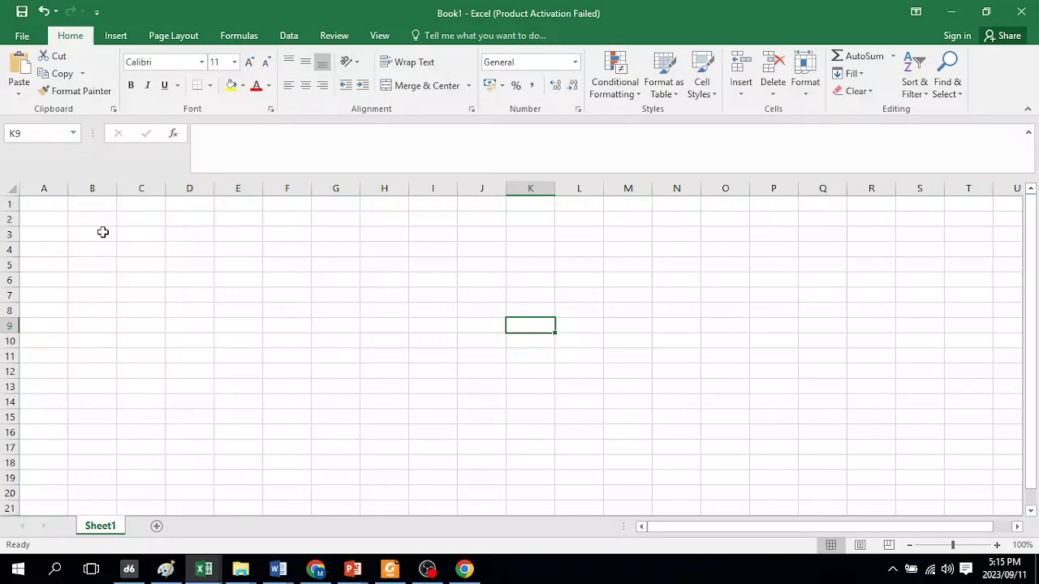
Enter the title "Personal Budget Worksheet" in cell A1 of Sheet1
{"action": "left_click", "coordinate": [44, 209]}
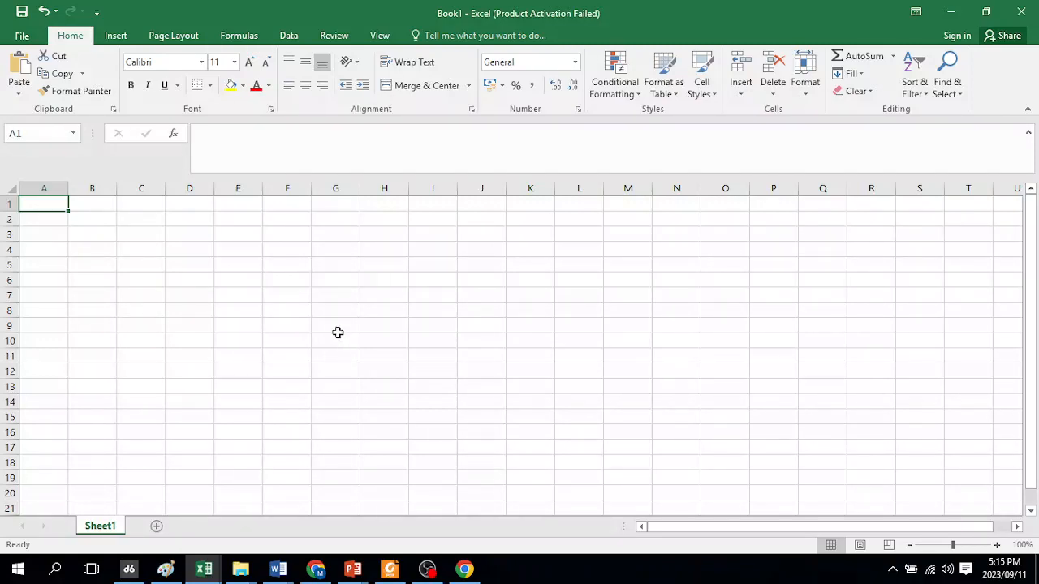
{"action": "type", "text": "Perso"}
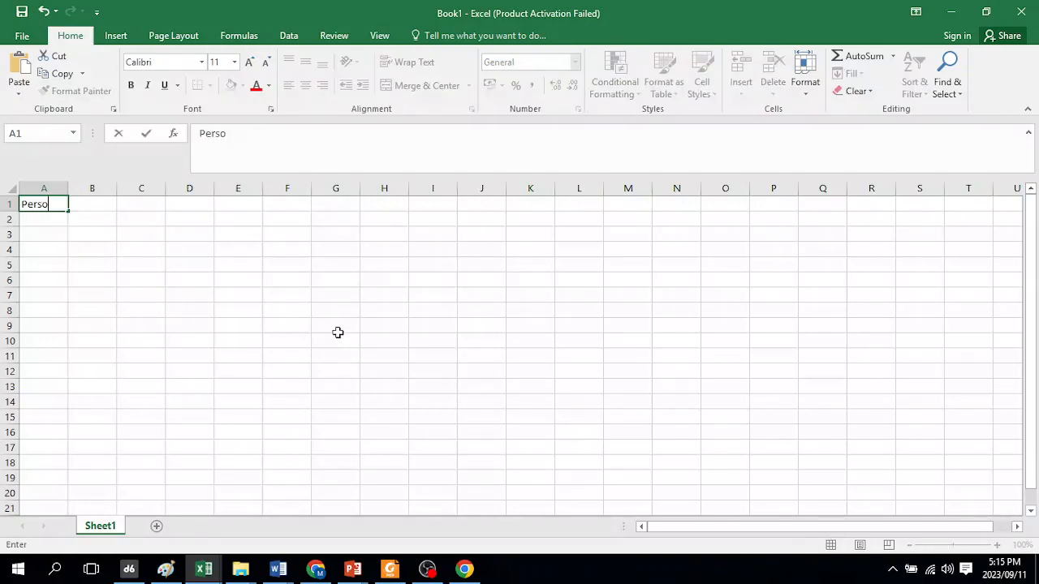
{"action": "type", "text": "nal budg"}
{"action": "key", "text": "BackSpace"}
{"action": "key", "text": "BackSpace"}
{"action": "key", "text": "BackSpace"}
{"action": "key", "text": "BackSpace"}
{"action": "type", "text": "Budget"}
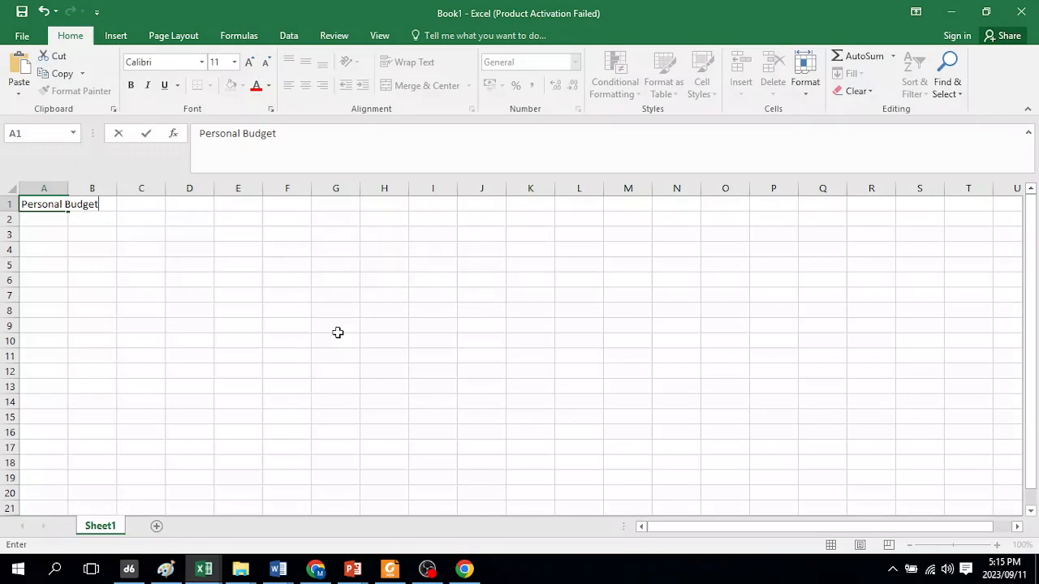
{"action": "type", "text": " Worksheet"}
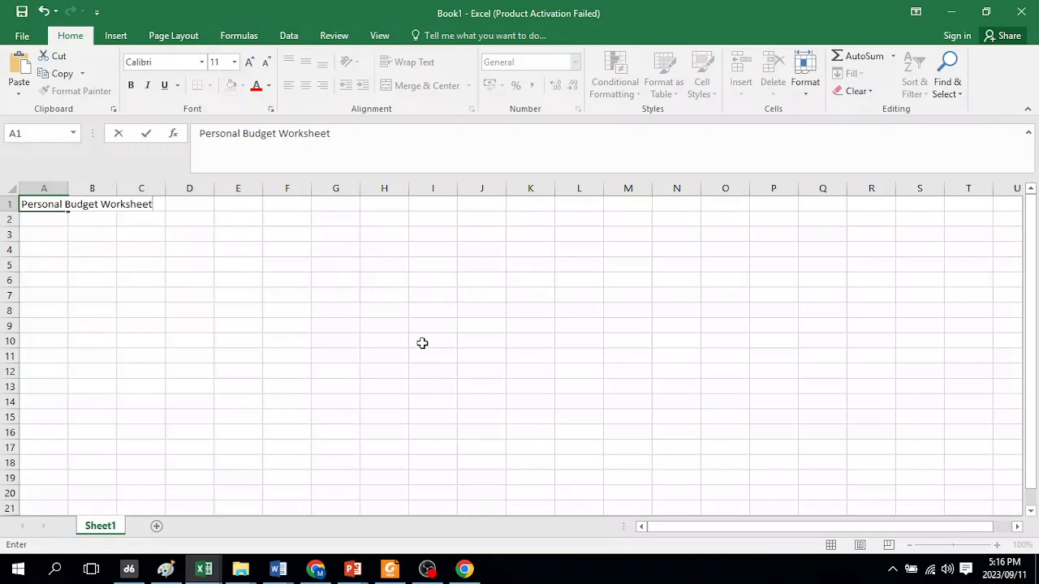
{"action": "key", "text": "Return"}
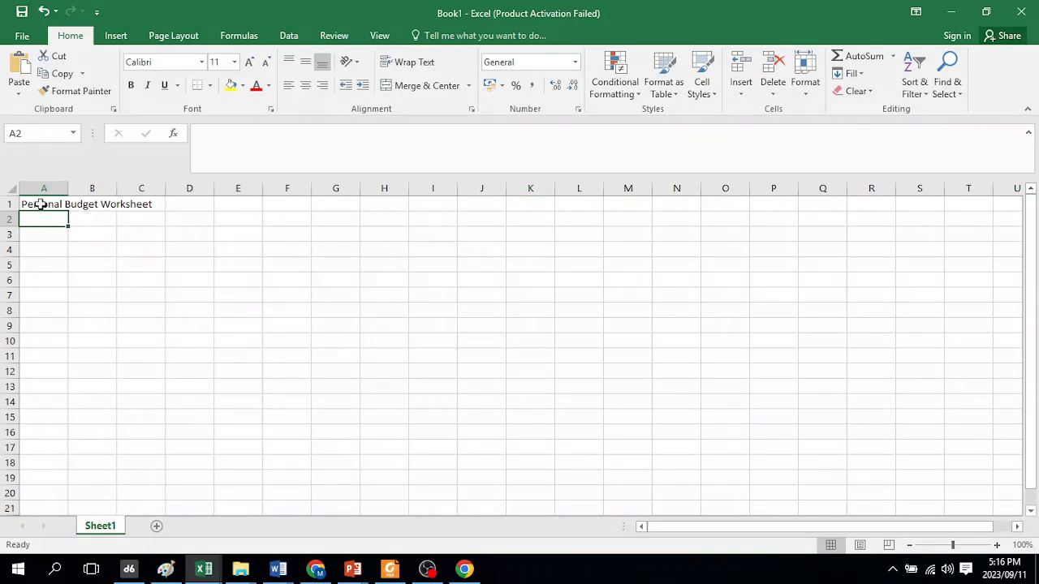
Inspect the contents of cells A1 and B1 to see which cell holds the title
{"action": "left_click", "coordinate": [39, 205]}
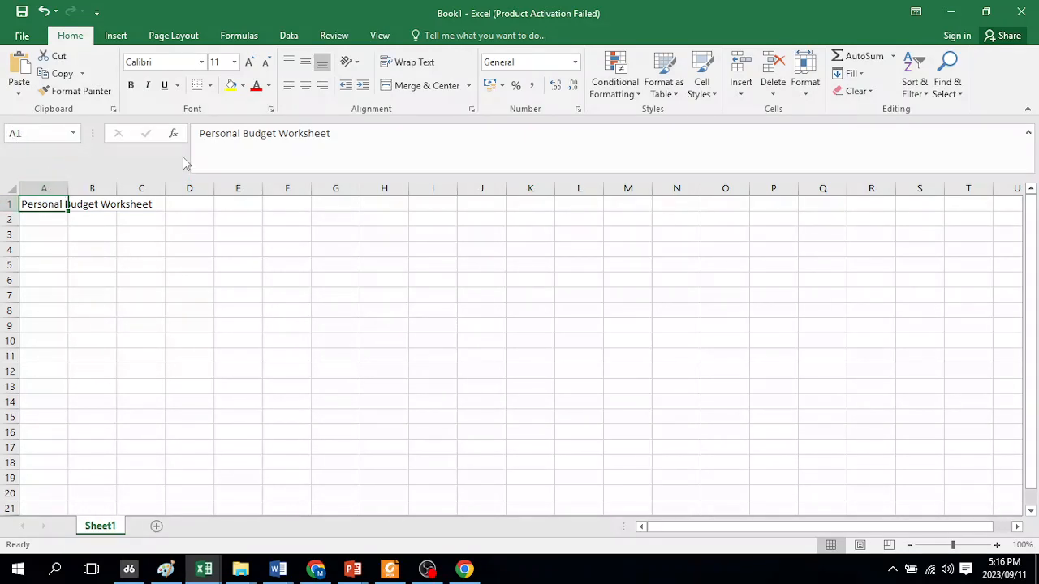
{"action": "left_click", "coordinate": [102, 204]}
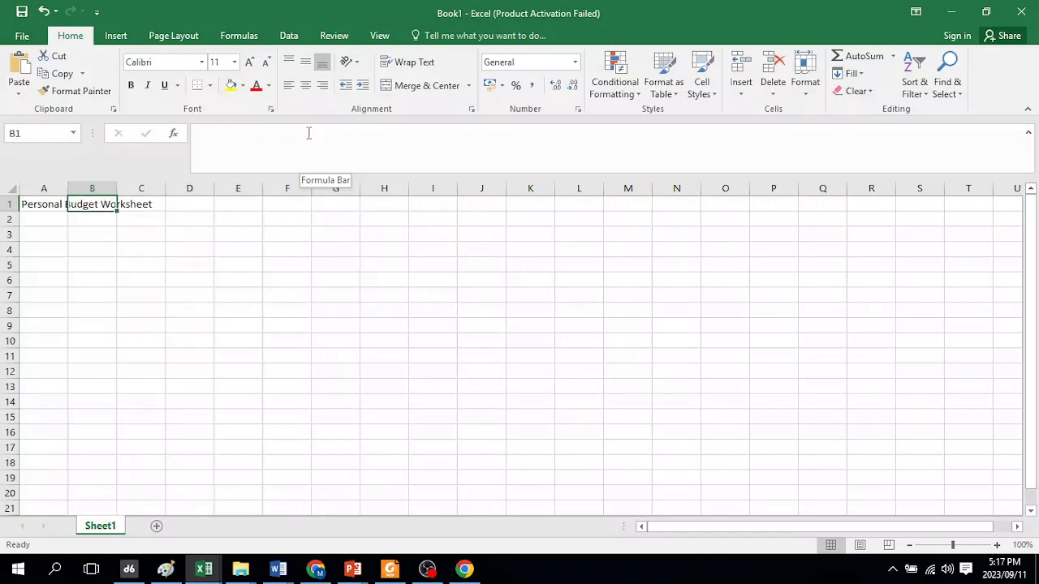
Widen column A to fit the title in cell A1, and undo the width change
{"action": "left_click", "coordinate": [134, 204]}
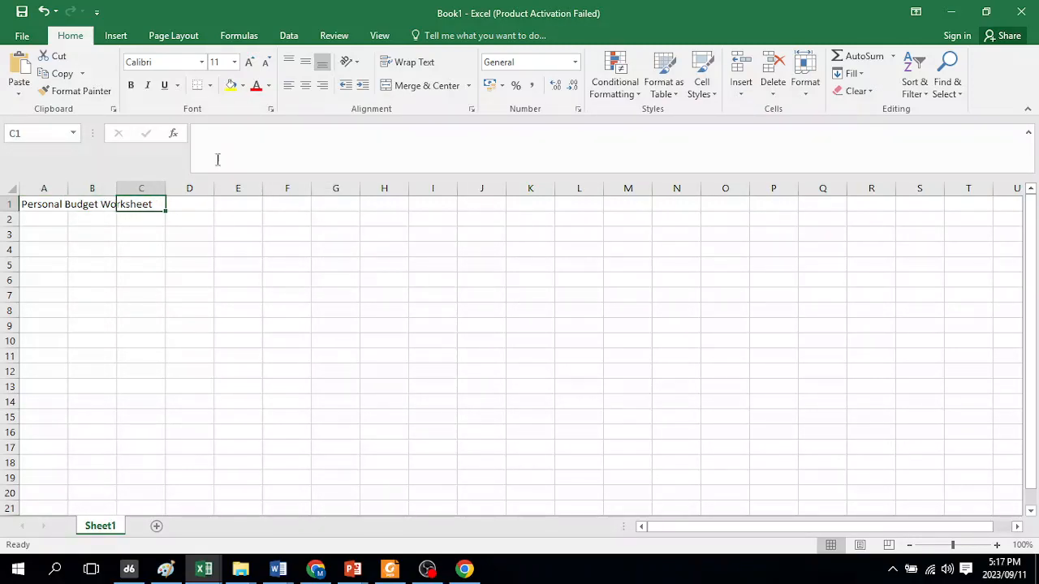
{"action": "left_click", "coordinate": [40, 205]}
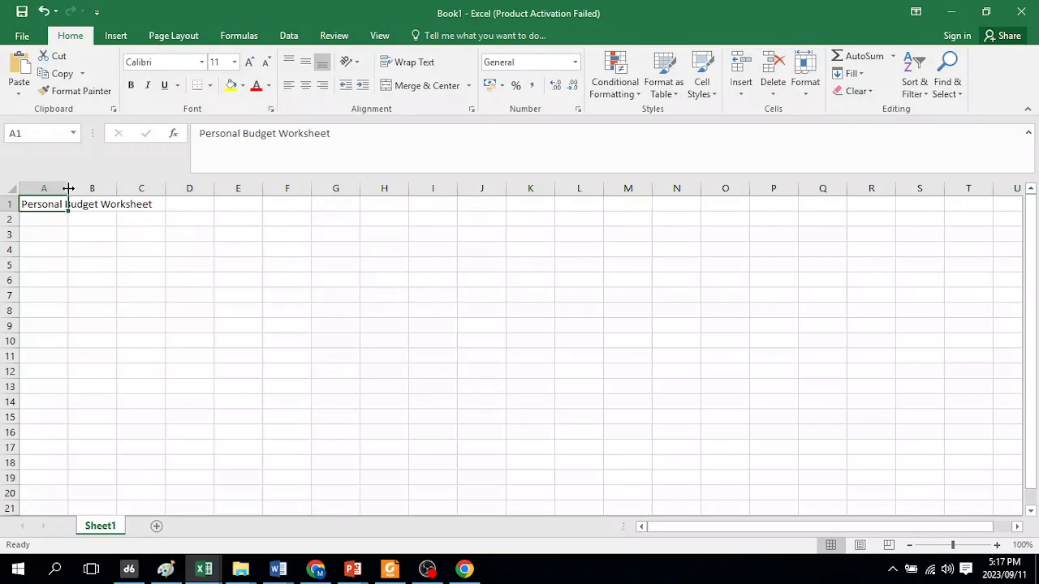
{"action": "double_click", "coordinate": [69, 188]}
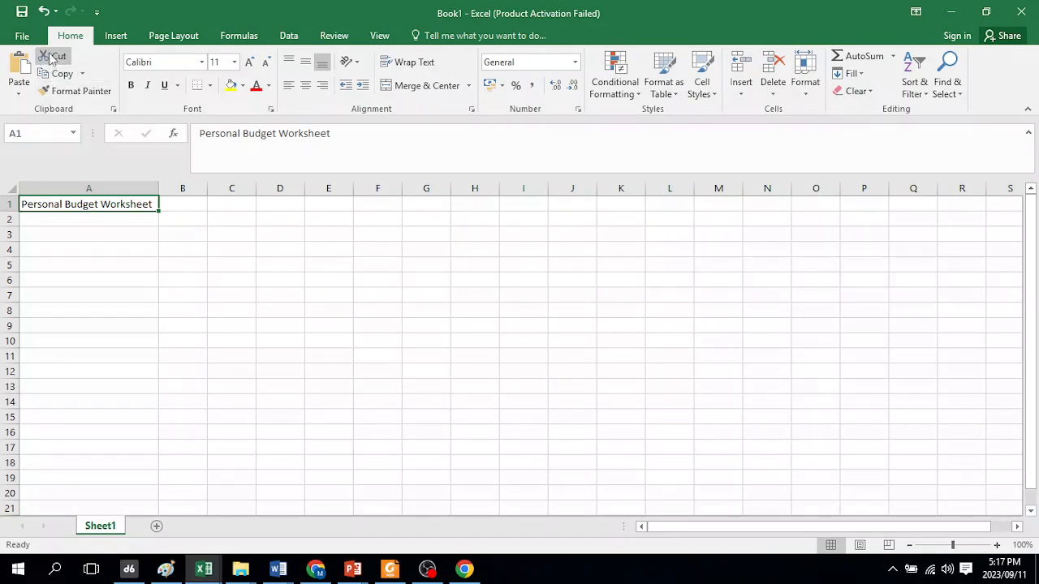
{"action": "left_click", "coordinate": [44, 12]}
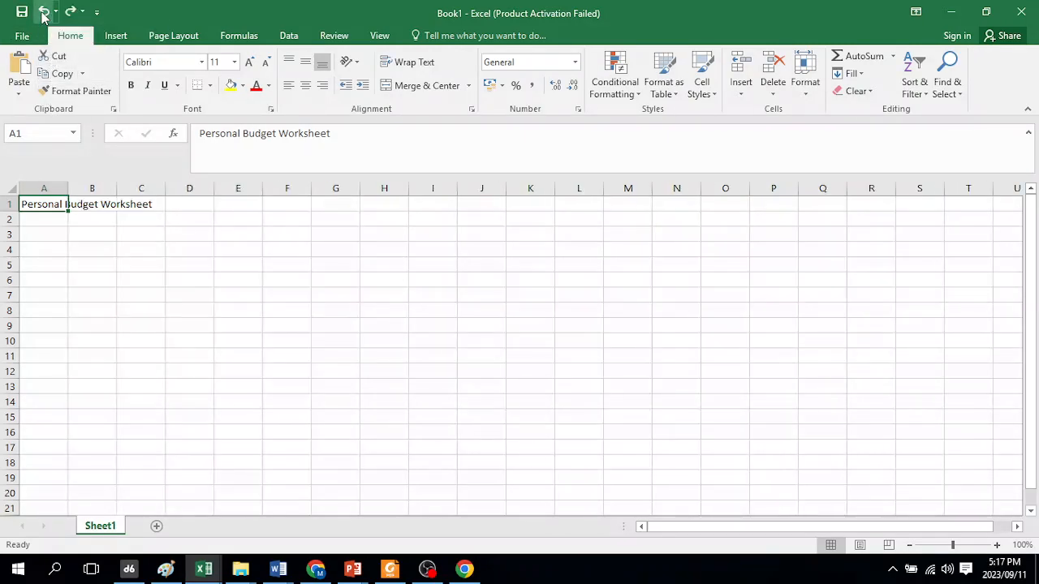
{"action": "left_click", "coordinate": [125, 266]}
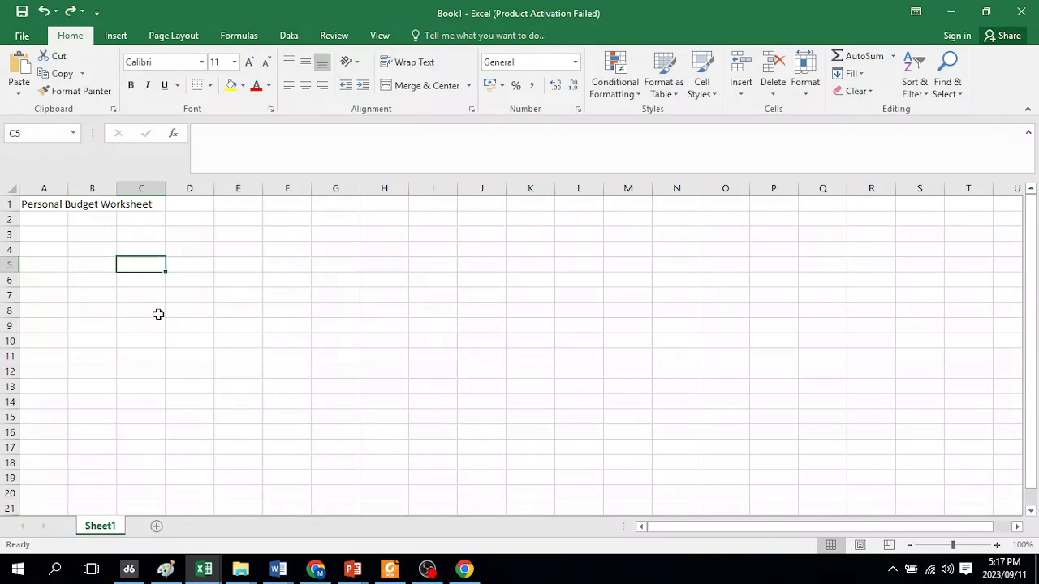
{"action": "left_click", "coordinate": [45, 206]}
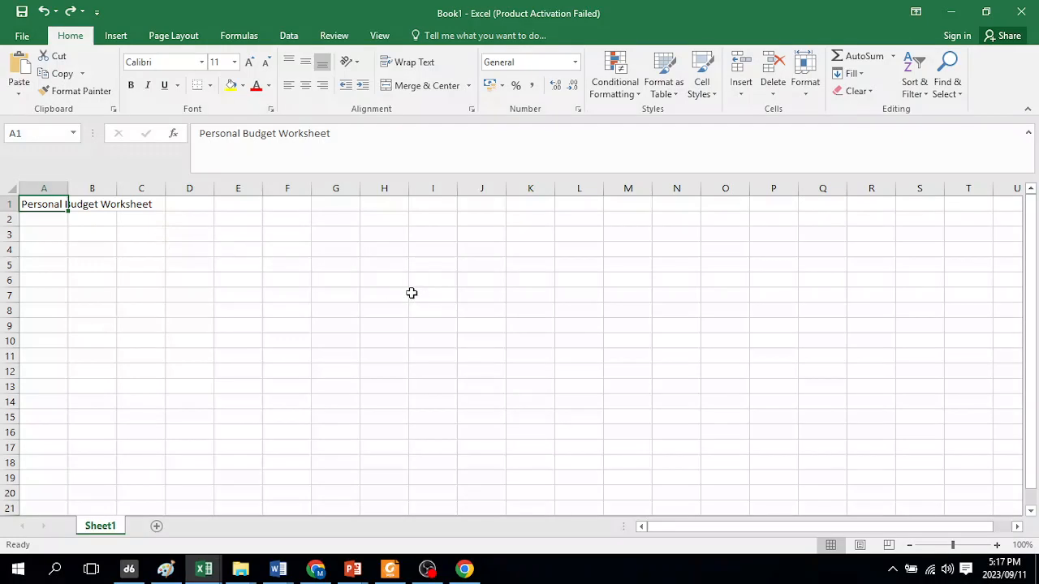
{"action": "left_click", "coordinate": [141, 233]}
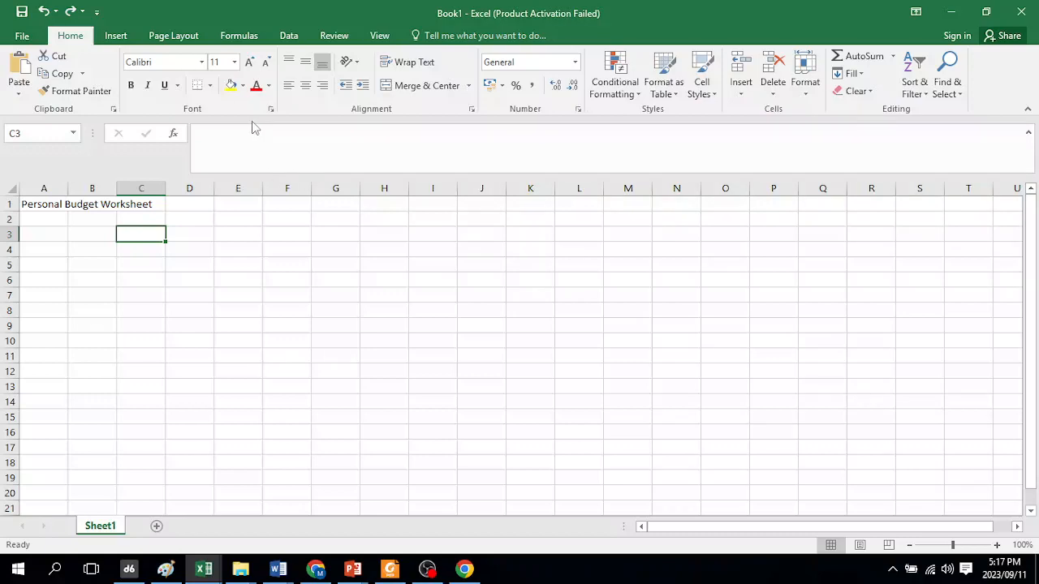
Enter the subtitle "Monthly Estimates" in cell A2, below the worksheet title
{"action": "left_click", "coordinate": [48, 219]}
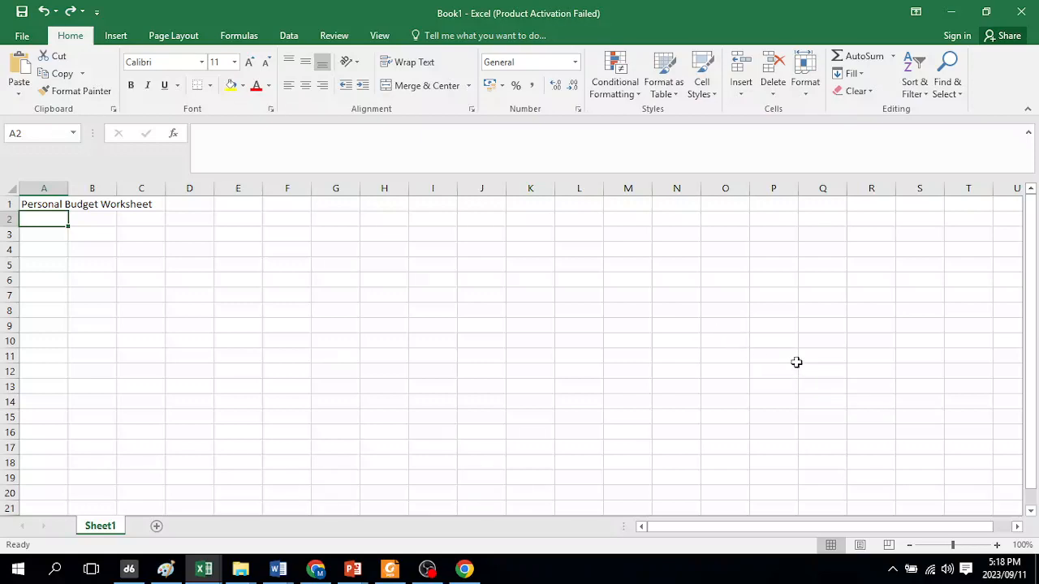
{"action": "type", "text": "Monthly"}
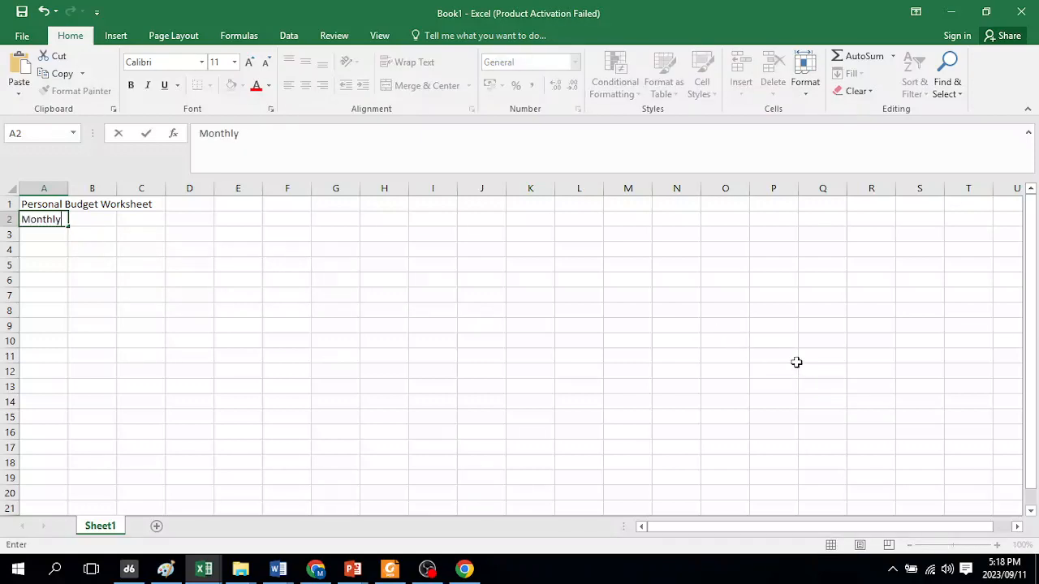
{"action": "type", "text": " Estimates"}
{"action": "key", "text": "Return"}
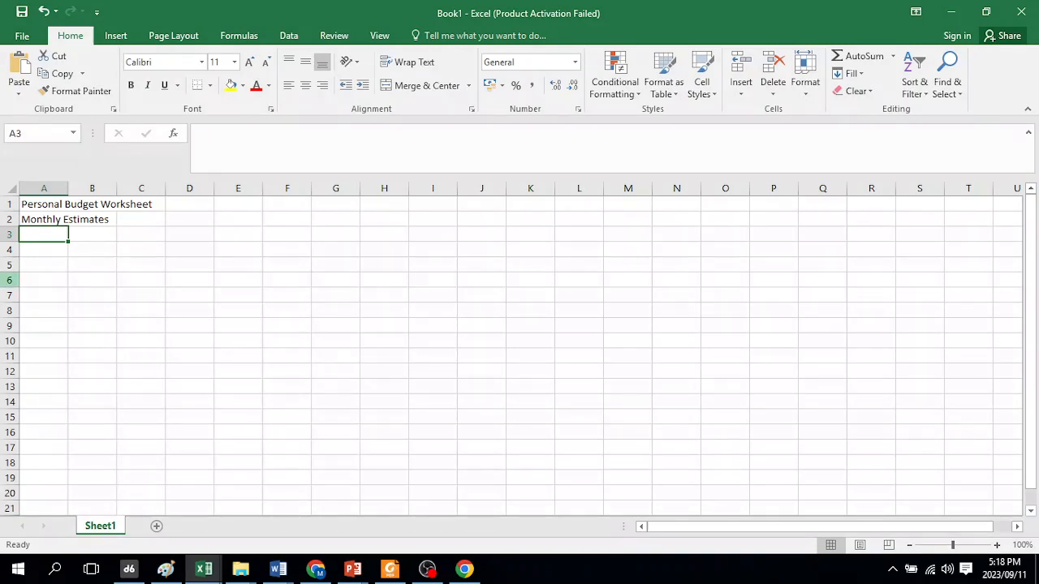
Inspect the contents of cells A2 and B2 to see which one holds the subtitle
{"action": "left_click", "coordinate": [50, 219]}
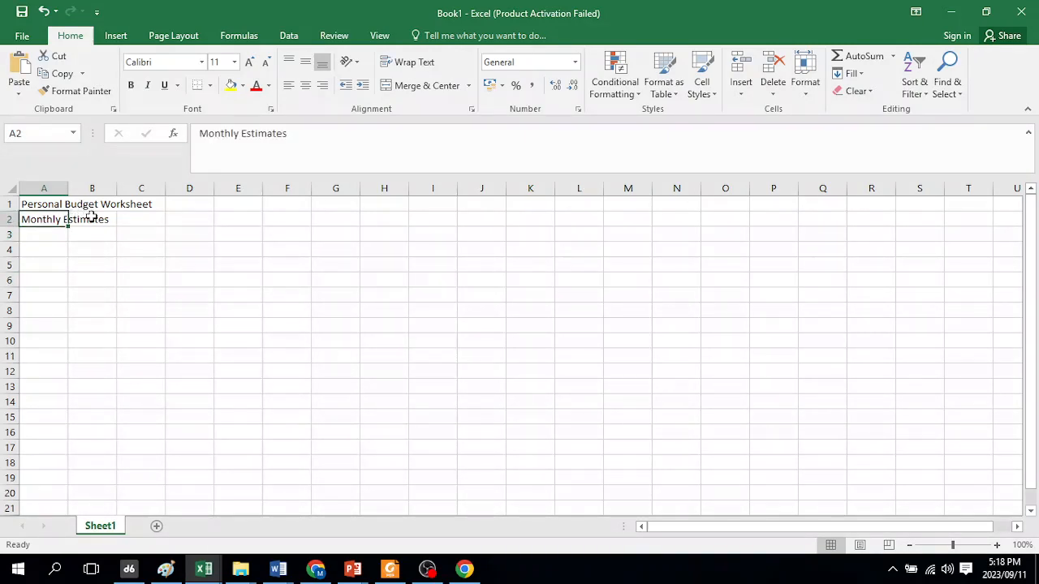
{"action": "left_click", "coordinate": [87, 218]}
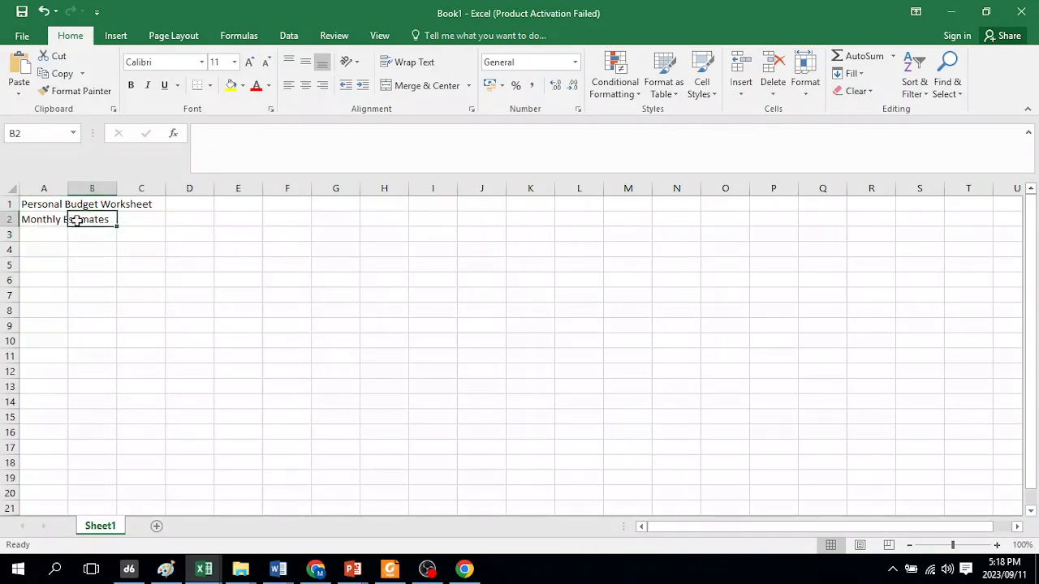
{"action": "left_click", "coordinate": [50, 221]}
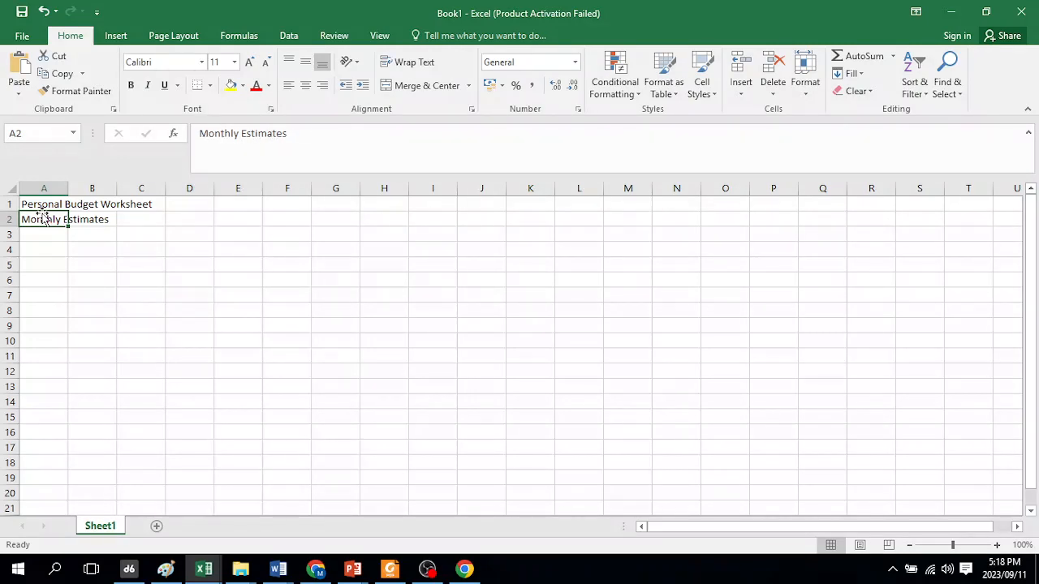
{"action": "left_click", "coordinate": [95, 220]}
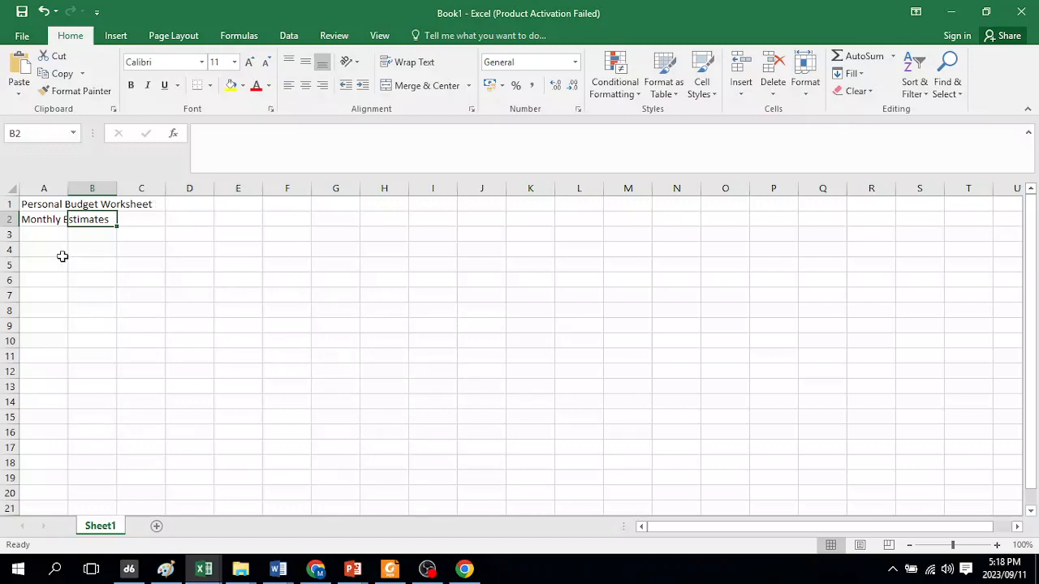
Enter the label "Income" in cell A3 and check the contents of A3 and B3
{"action": "left_click", "coordinate": [47, 235]}
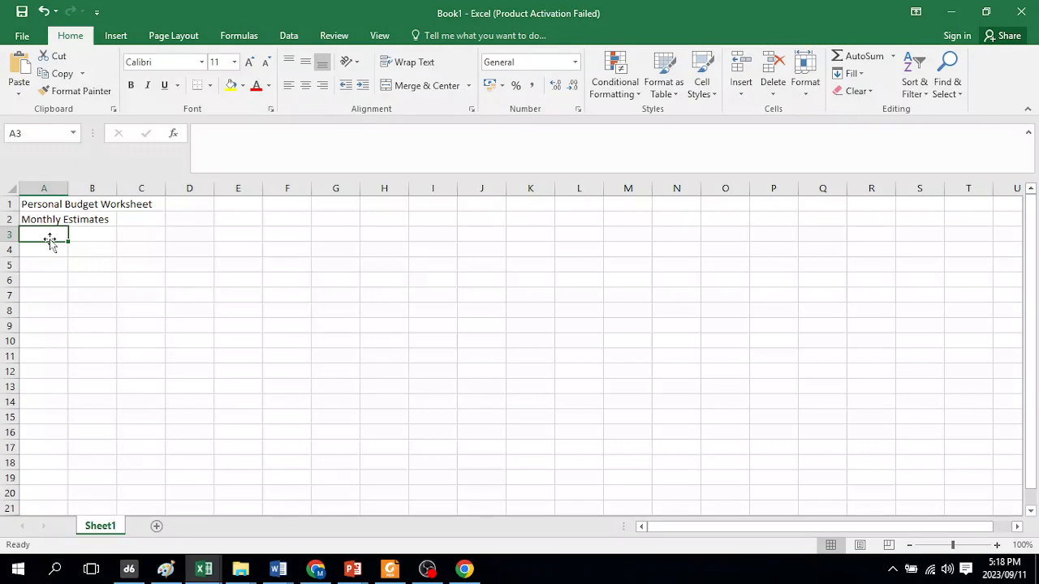
{"action": "type", "text": "Income"}
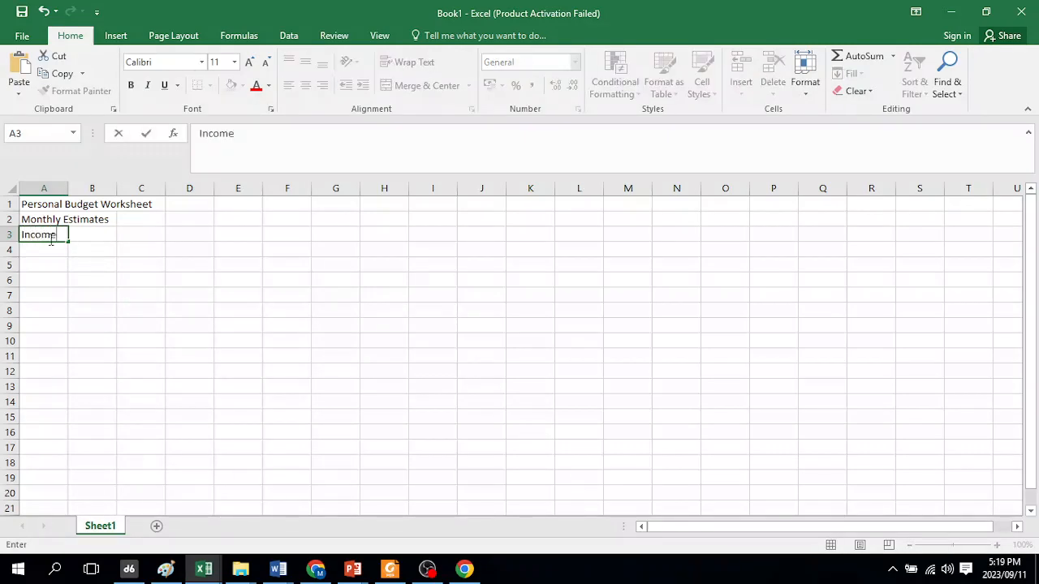
{"action": "key", "text": "Tab"}
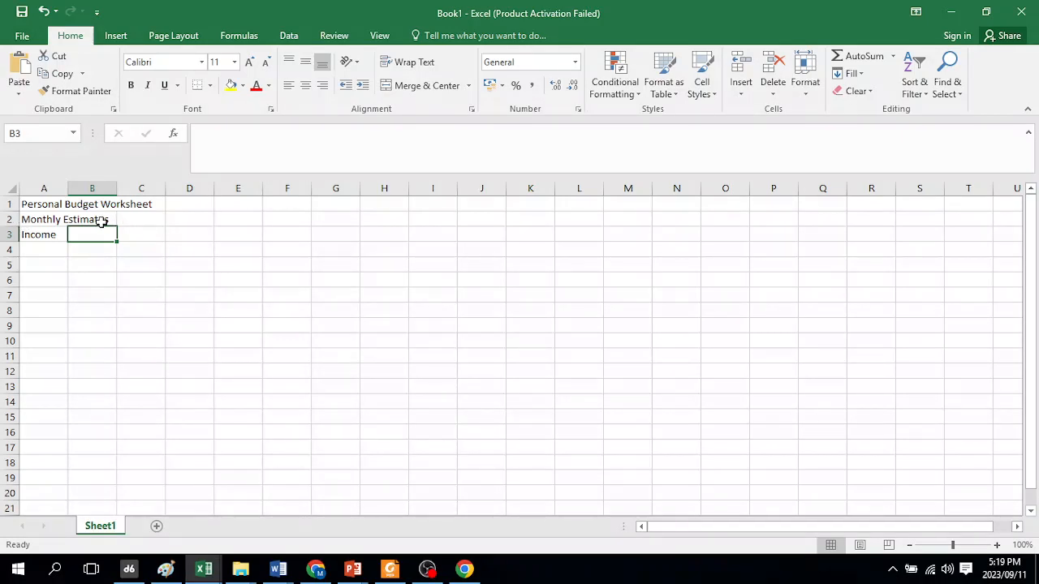
{"action": "left_click", "coordinate": [26, 236]}
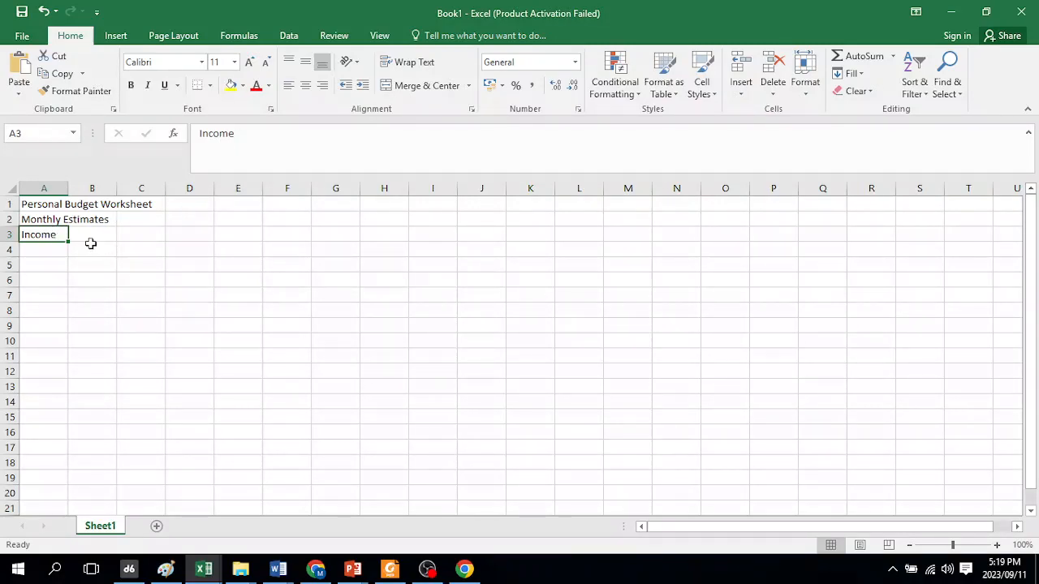
{"action": "left_click", "coordinate": [89, 234]}
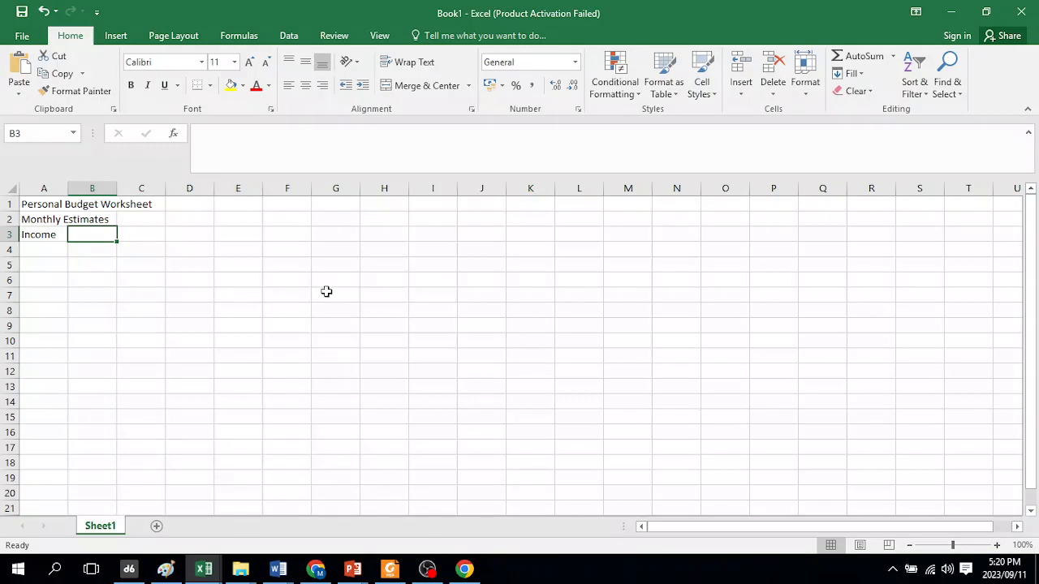
Enter 2 and 4 in cells I48 and I49, extend the number series down to I54, and clear it
{"action": "scroll", "coordinate": [719, 328], "scroll_direction": "down", "scroll_amount": 12}
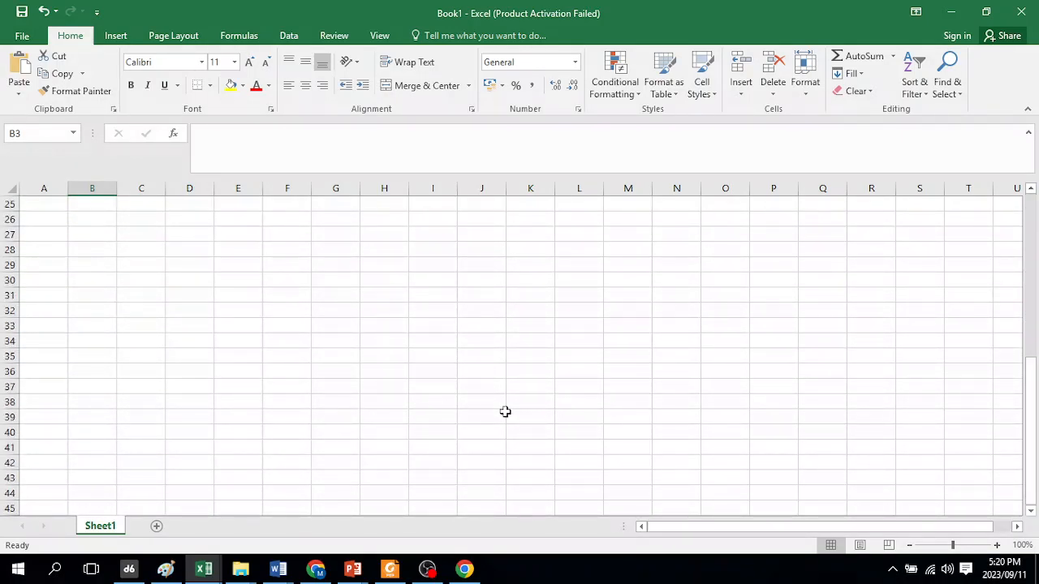
{"action": "left_click", "coordinate": [444, 368]}
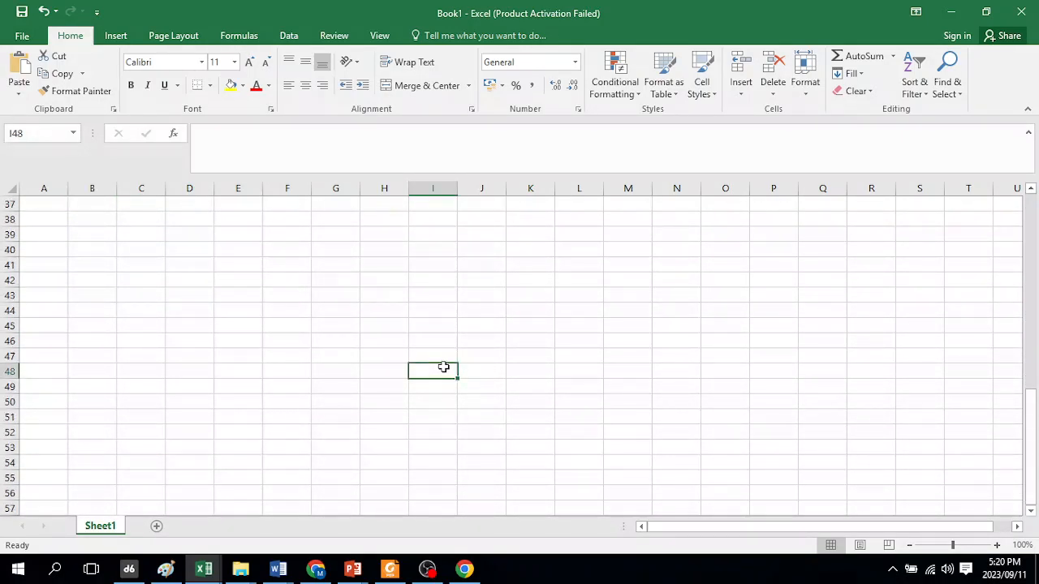
{"action": "type", "text": "2"}
{"action": "key", "text": "Return"}
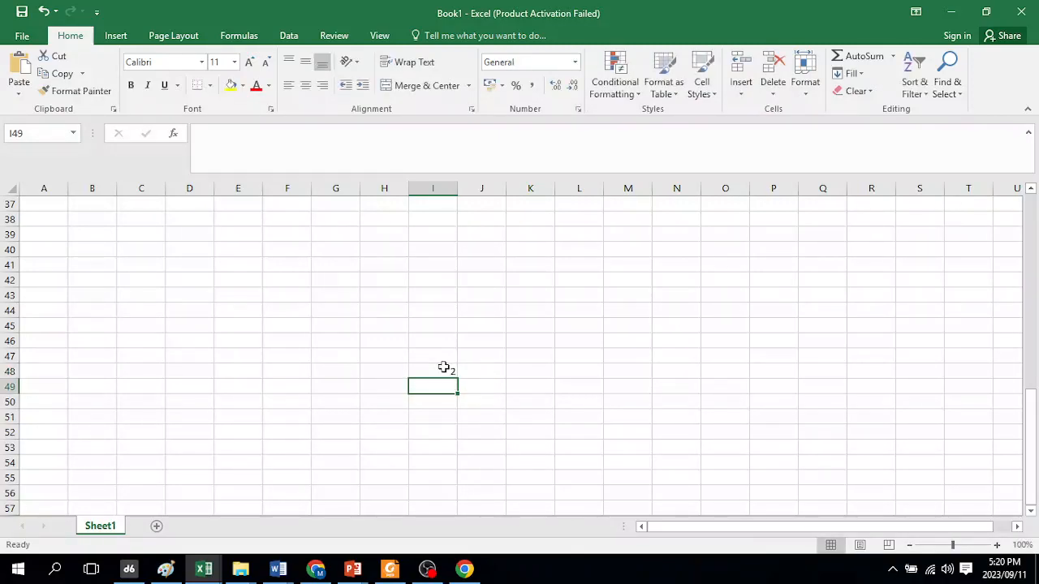
{"action": "type", "text": "4"}
{"action": "key", "text": "Return"}
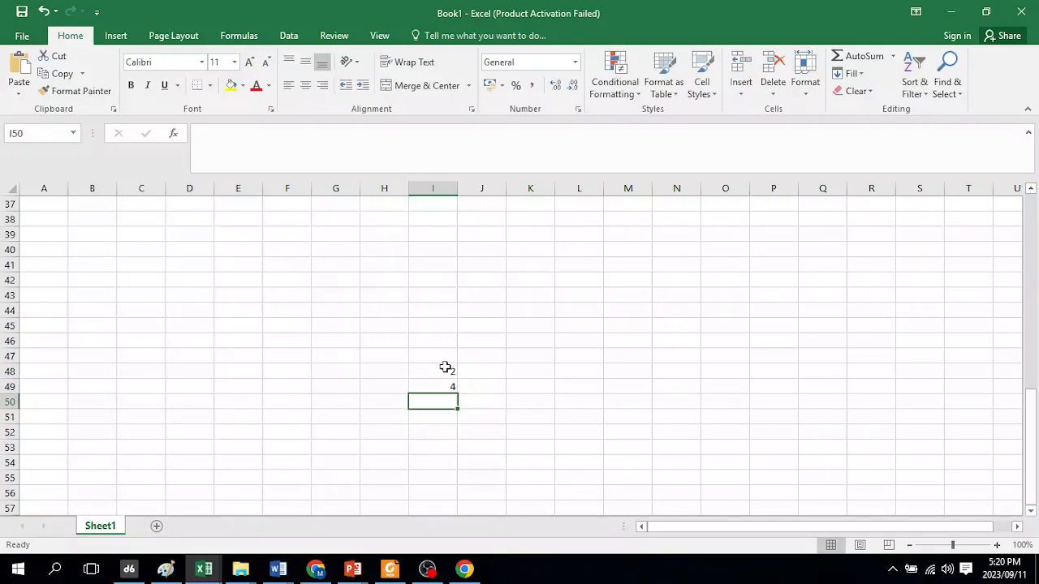
{"action": "left_click", "coordinate": [427, 371]}
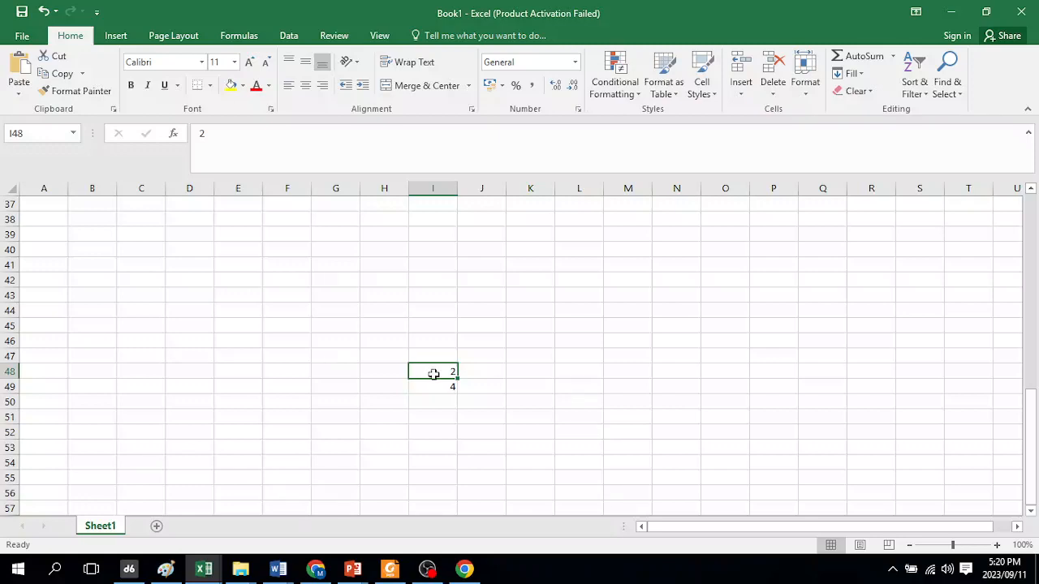
{"action": "left_click_drag", "start_coordinate": [438, 370], "coordinate": [453, 463]}
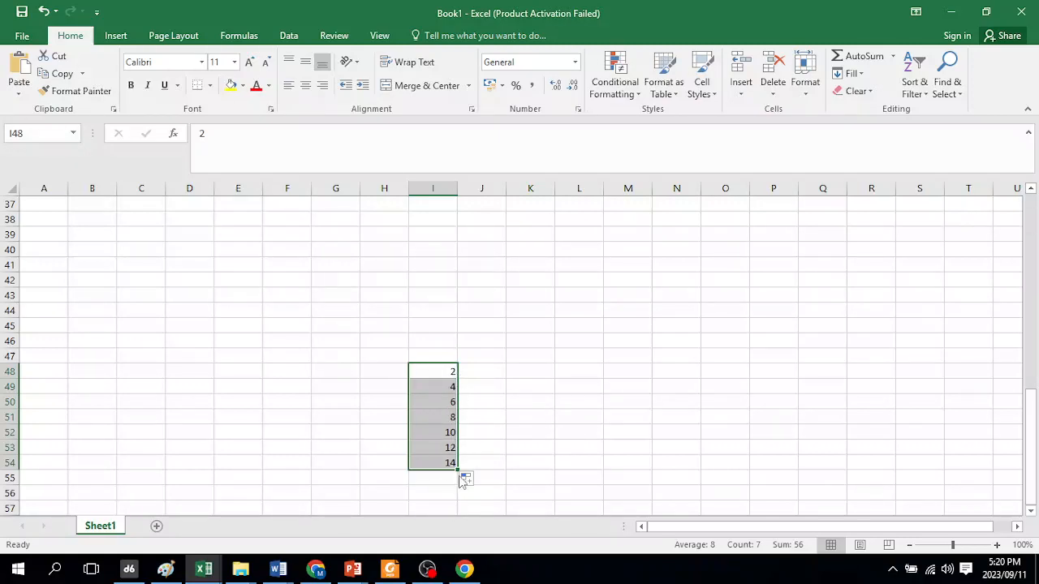
{"action": "key", "text": "Delete"}
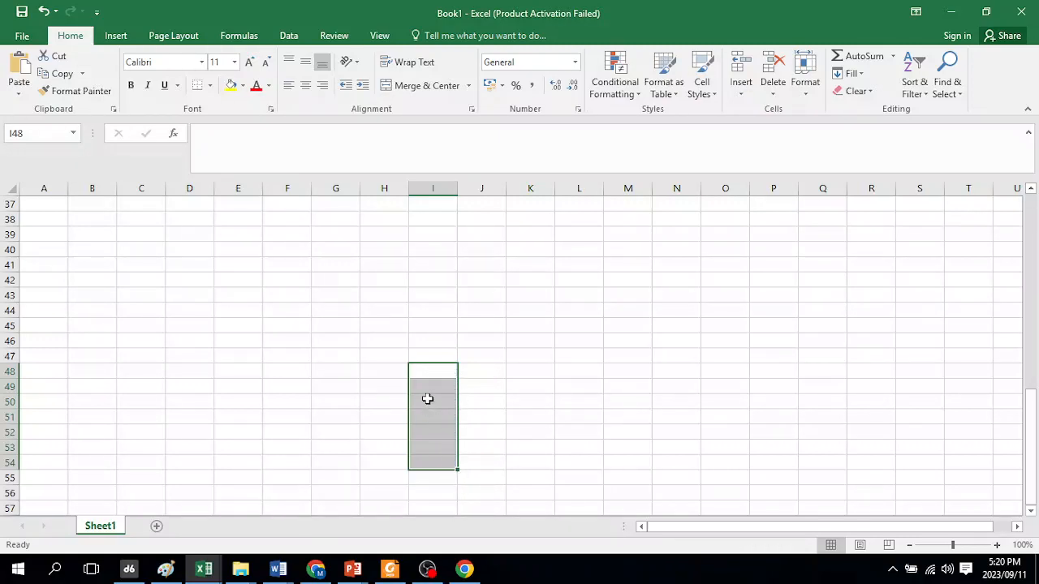
{"action": "left_click", "coordinate": [580, 406]}
Enter 3 and 6 in cells I48 and I49, extend the number series down to I56, and clear it
{"action": "left_click", "coordinate": [432, 374]}
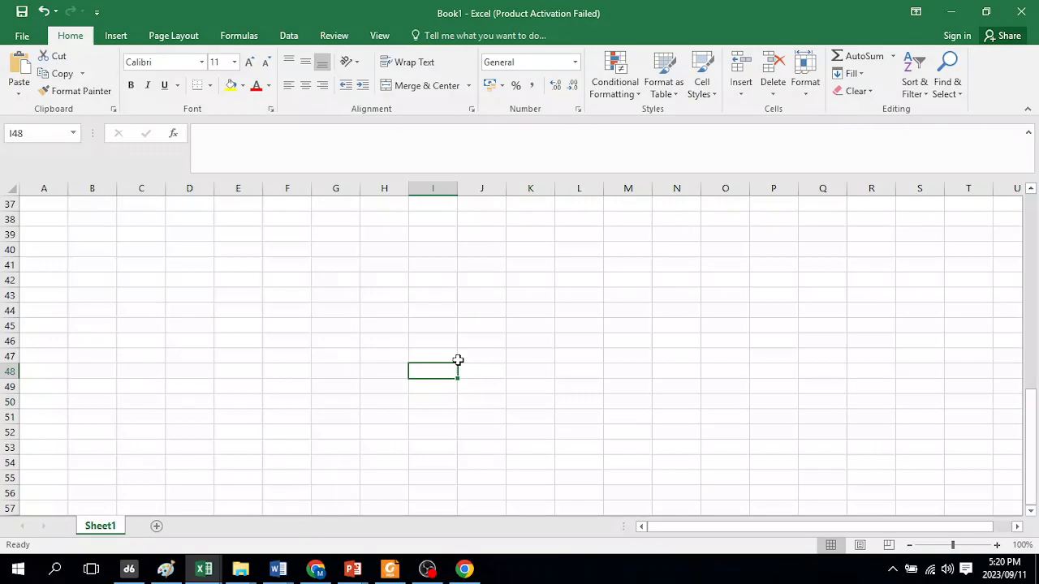
{"action": "type", "text": "3"}
{"action": "key", "text": "Return"}
{"action": "type", "text": "6"}
{"action": "key", "text": "Return"}
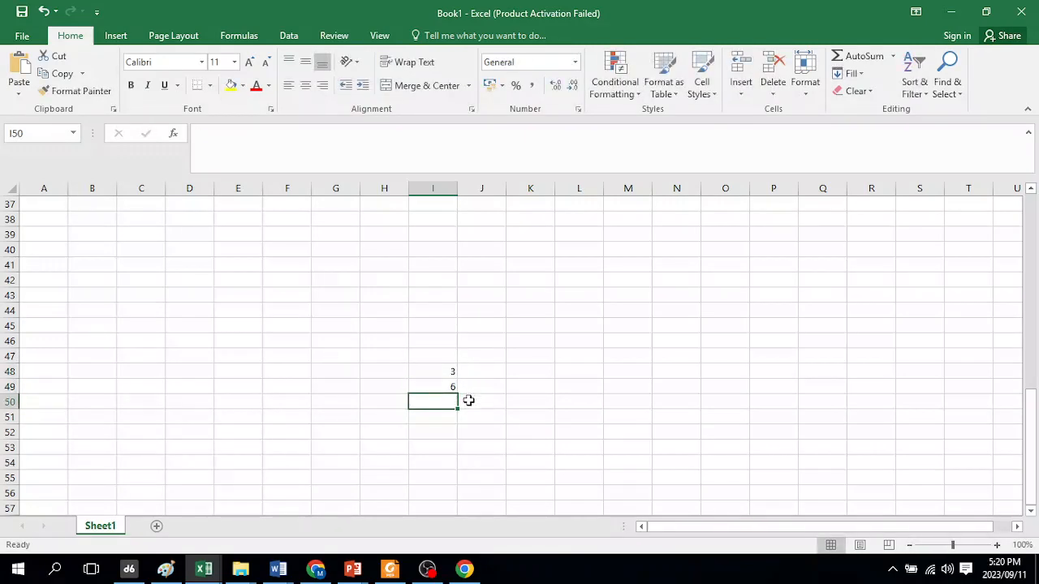
{"action": "left_click_drag", "start_coordinate": [439, 372], "coordinate": [441, 387]}
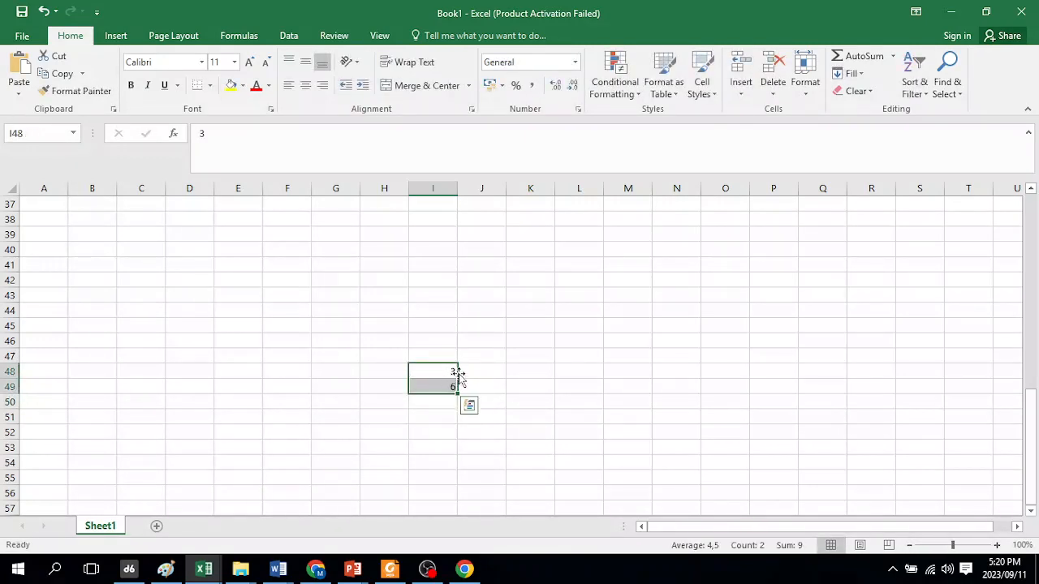
{"action": "left_click_drag", "start_coordinate": [456, 394], "coordinate": [456, 498]}
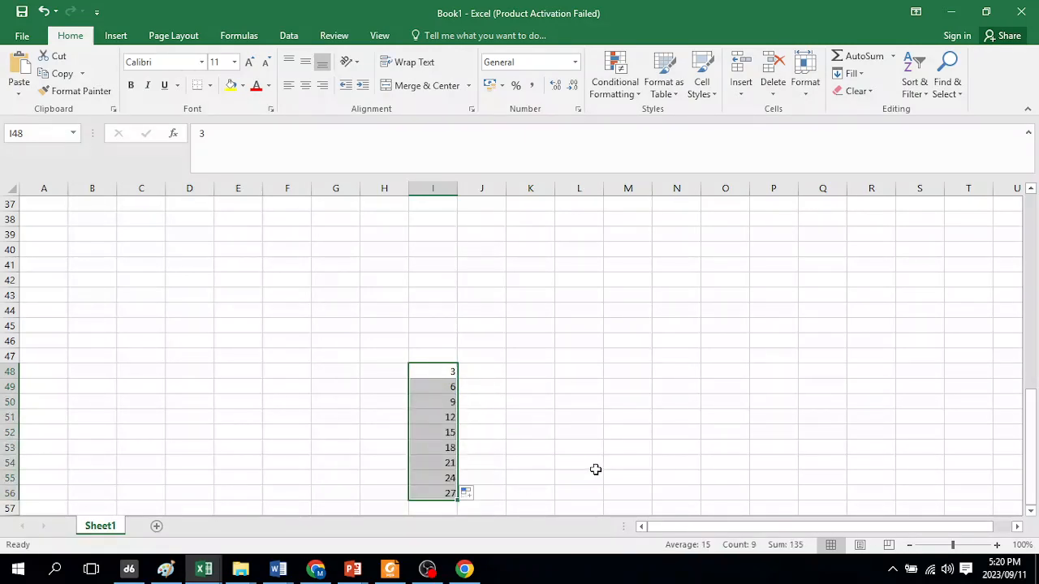
{"action": "left_click", "coordinate": [448, 371]}
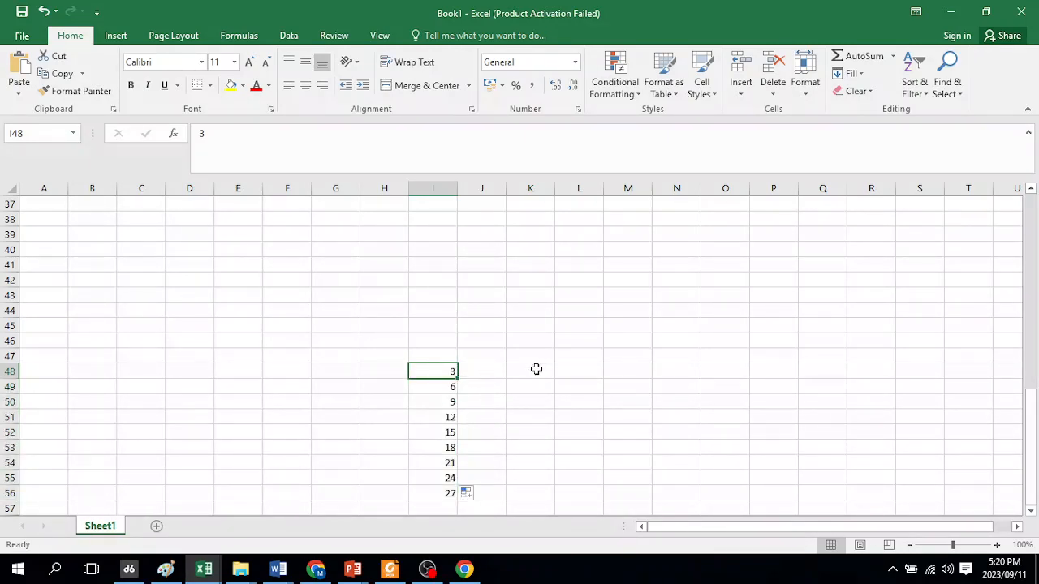
{"action": "left_click_drag", "start_coordinate": [448, 371], "coordinate": [441, 494]}
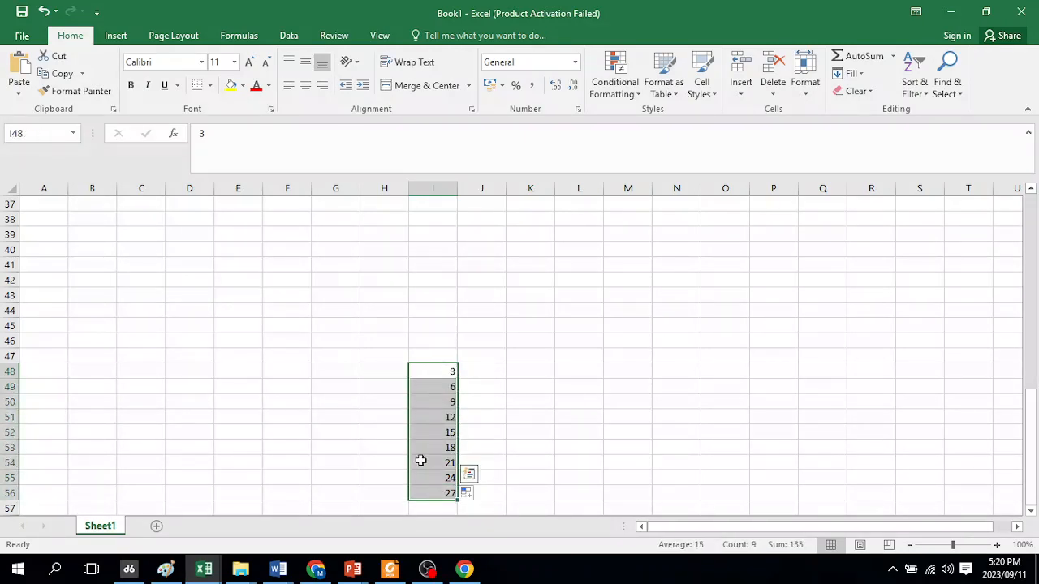
{"action": "key", "text": "Delete"}
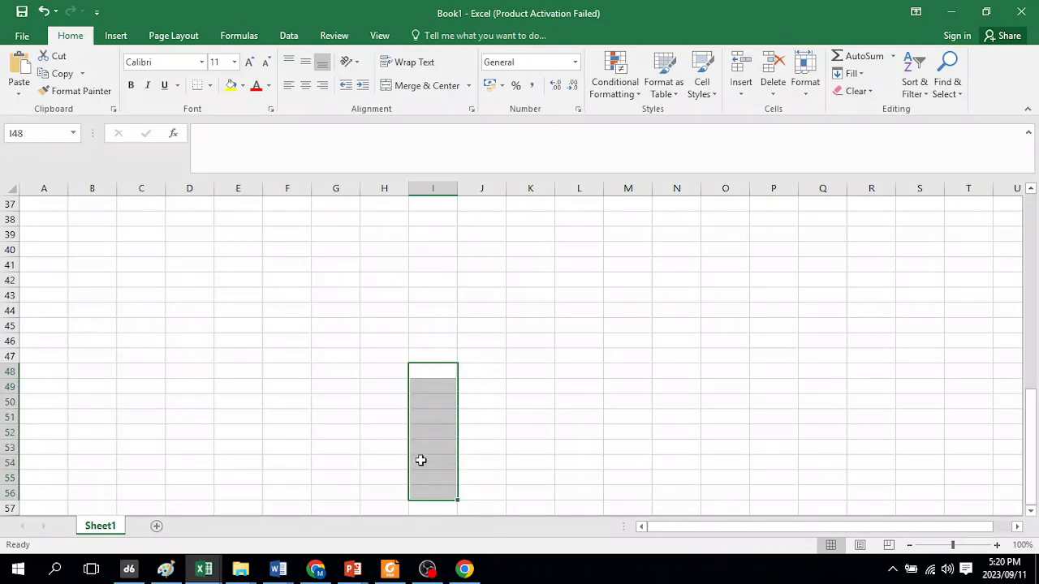
Enter 5 and 10 in cells I48 and I49 and extend the number series down to I55
{"action": "left_click", "coordinate": [433, 367]}
{"action": "type", "text": "5"}
{"action": "key", "text": "Return"}
{"action": "type", "text": "10"}
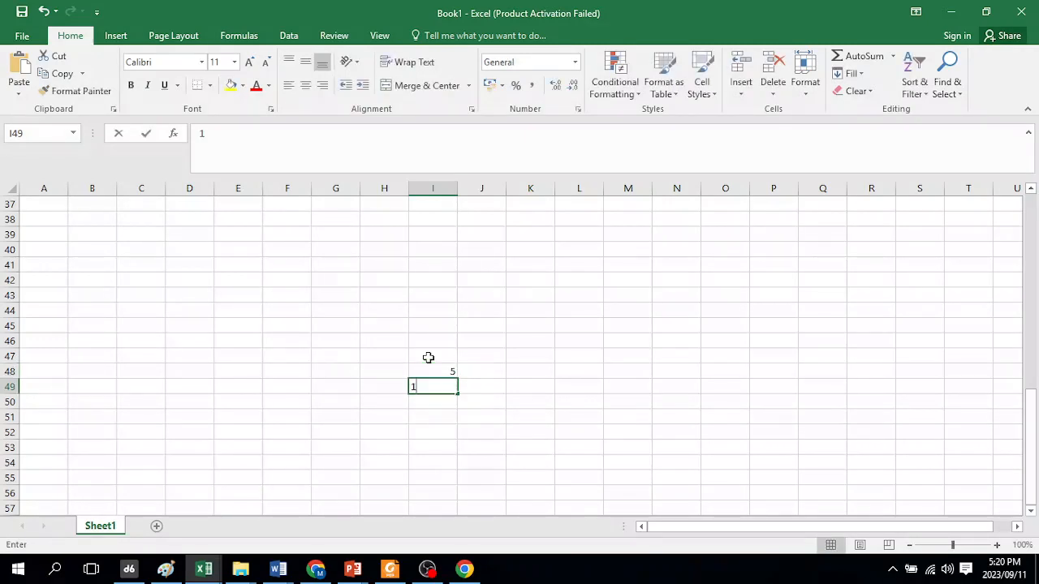
{"action": "key", "text": "Return"}
{"action": "left_click_drag", "start_coordinate": [438, 369], "coordinate": [448, 482]}
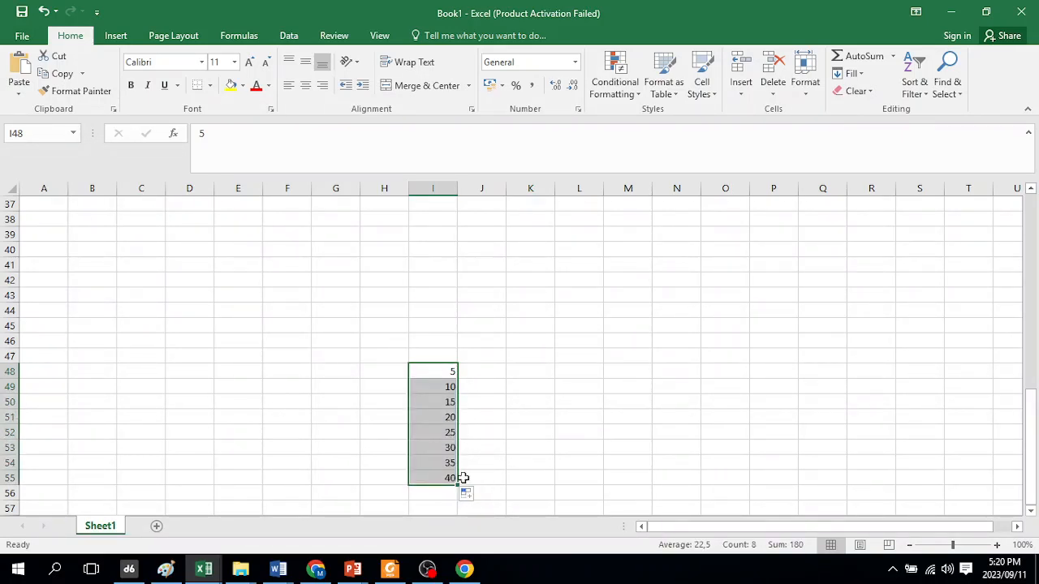
Clear the number series in I48:I55 and enter the heading "January" in cell B3
{"action": "key", "text": "Delete"}
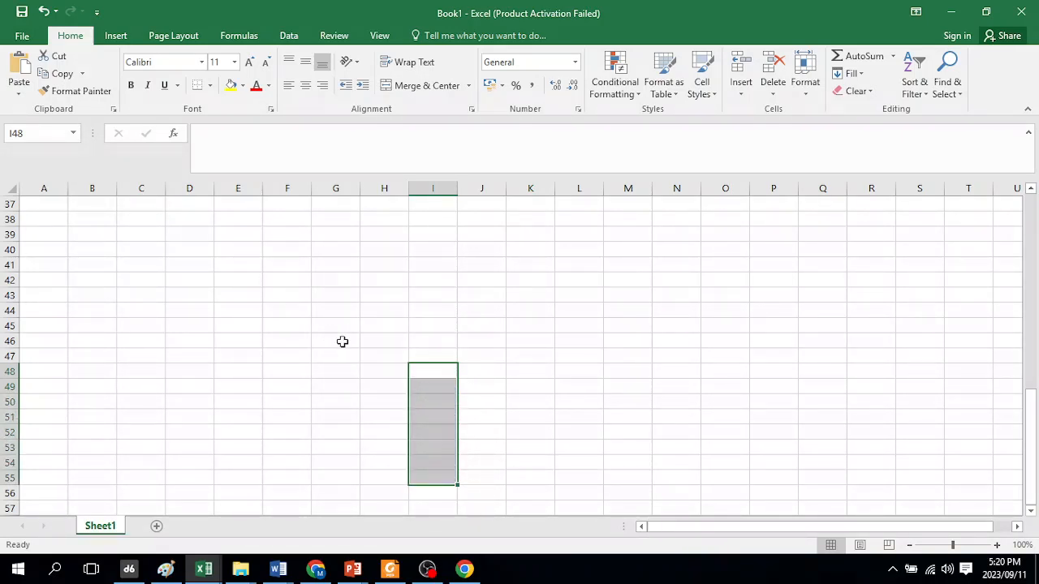
{"action": "scroll", "coordinate": [308, 339], "scroll_direction": "up", "scroll_amount": 11}
{"action": "scroll", "coordinate": [309, 337], "scroll_direction": "up", "scroll_amount": 1}
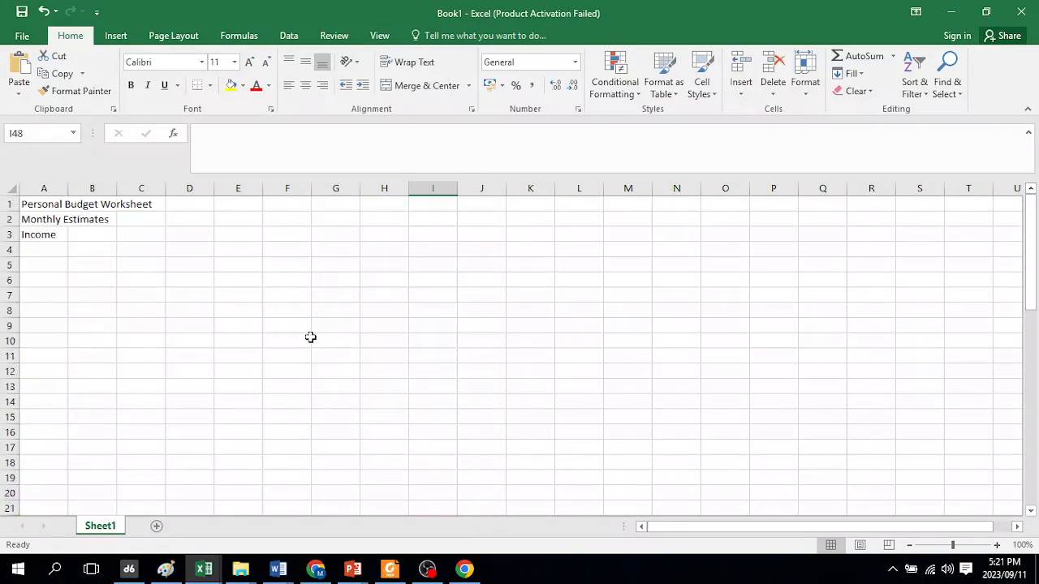
{"action": "left_click", "coordinate": [104, 234]}
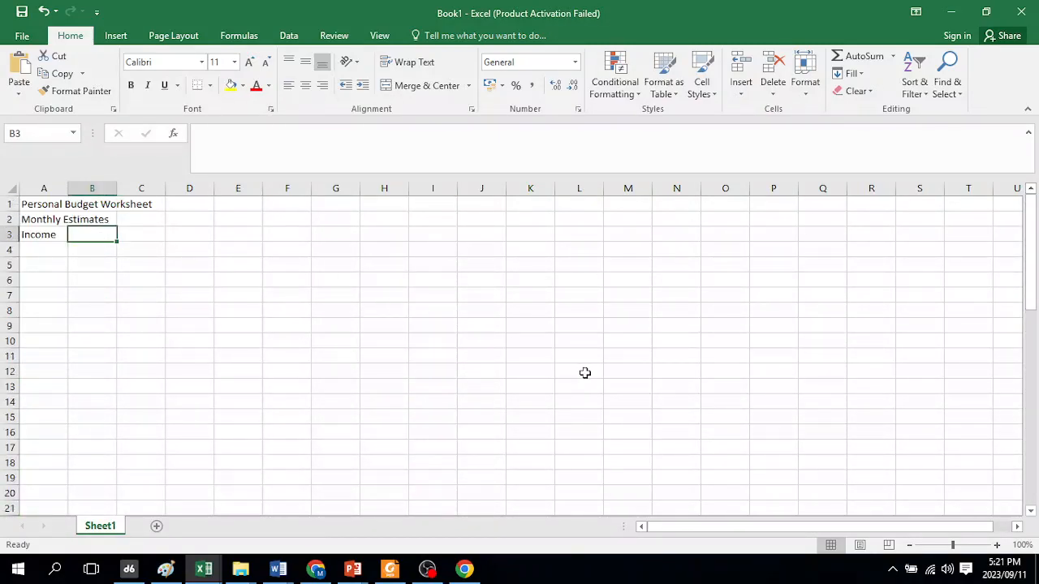
{"action": "type", "text": "Jan"}
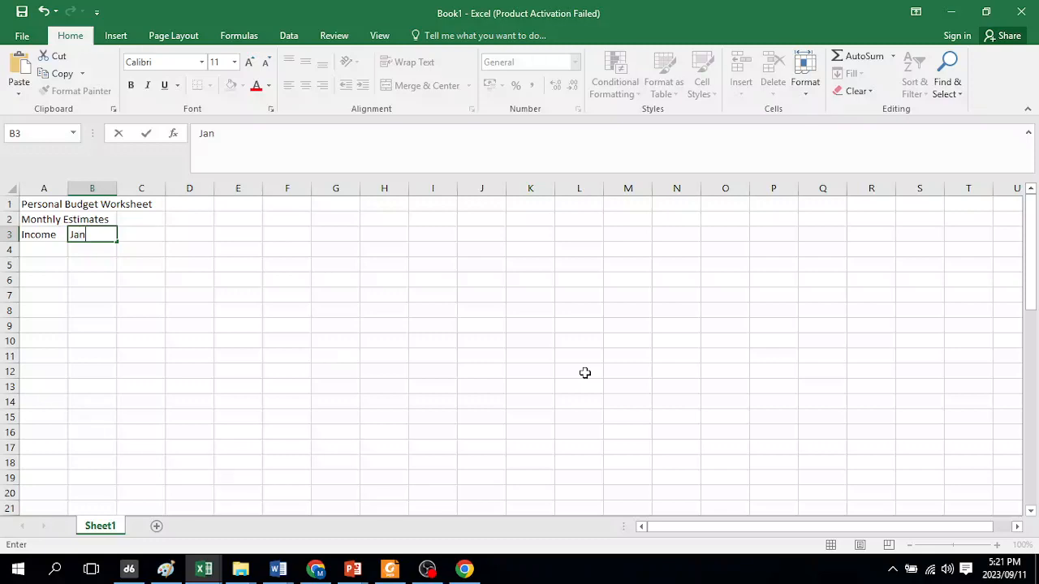
{"action": "type", "text": "uary"}
{"action": "key", "text": "Tab"}
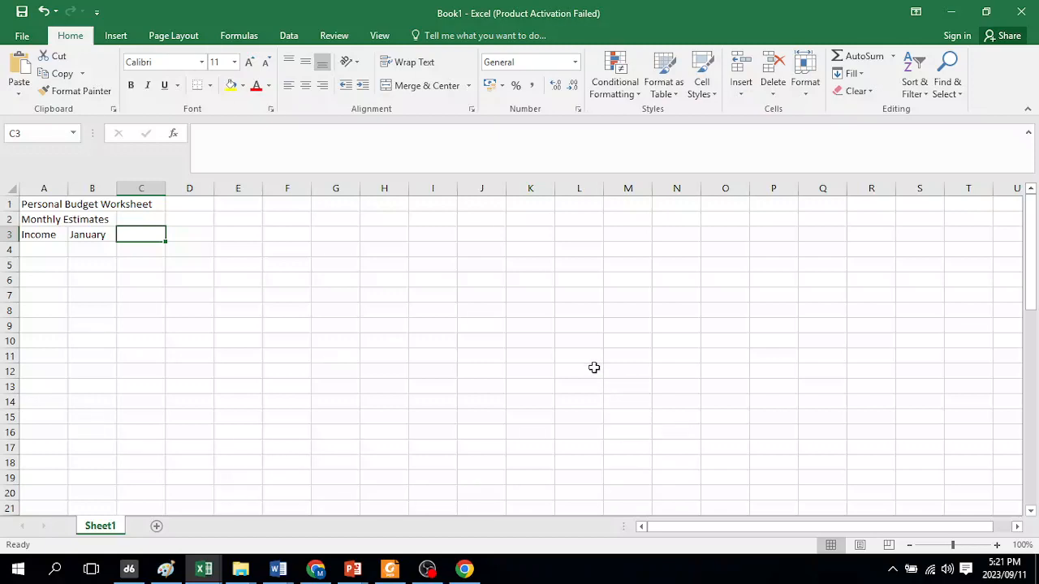
Extend the month series from January in B3 across row 3 to December in M3
{"action": "left_click", "coordinate": [91, 236]}
{"action": "key", "text": "Down"}
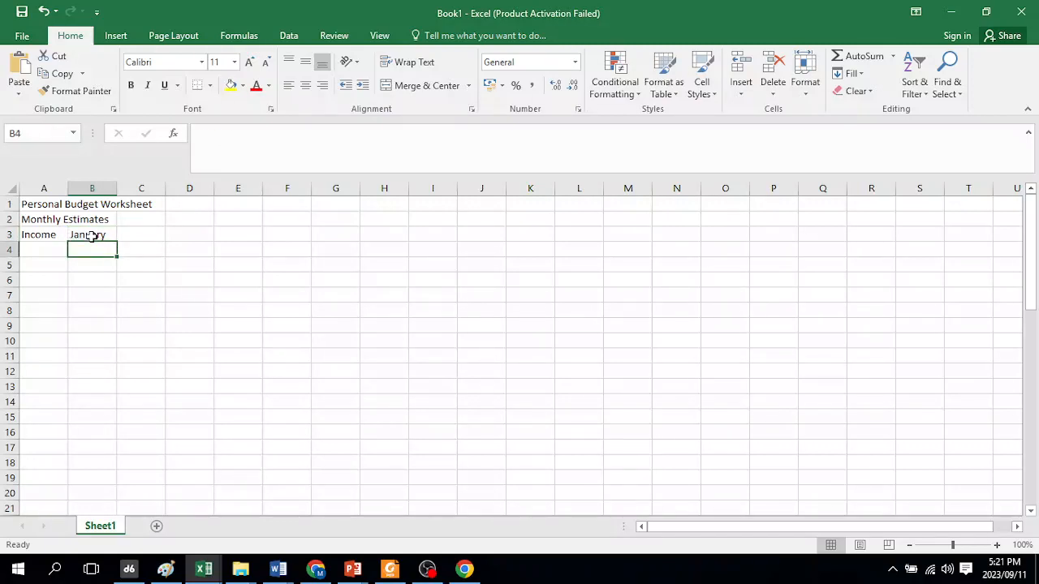
{"action": "left_click", "coordinate": [91, 235]}
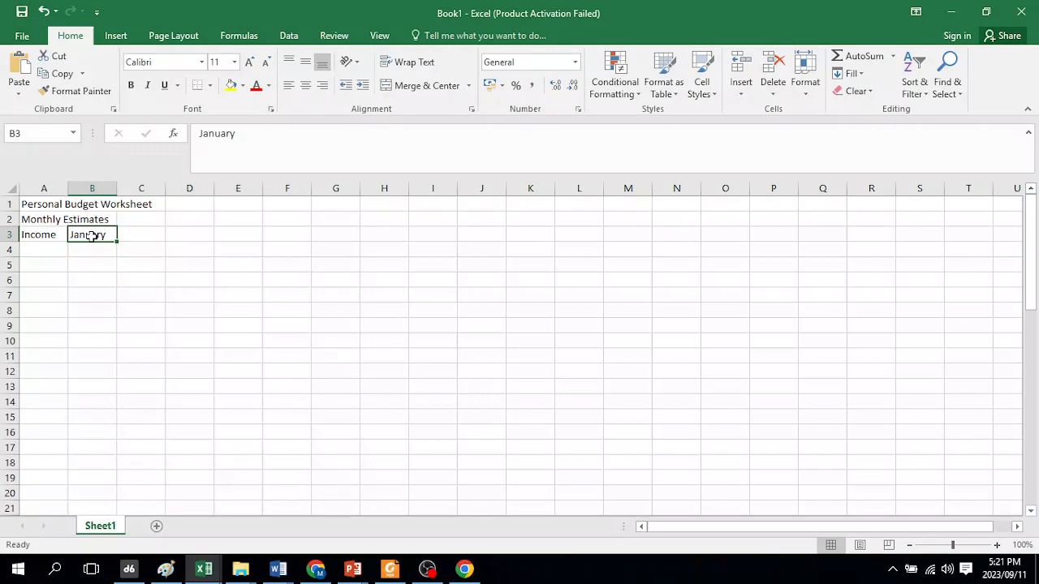
{"action": "key", "text": "Right"}
{"action": "left_click", "coordinate": [92, 235]}
{"action": "left_click_drag", "start_coordinate": [116, 241], "coordinate": [252, 242]}
{"action": "left_click_drag", "start_coordinate": [292, 242], "coordinate": [666, 232]}
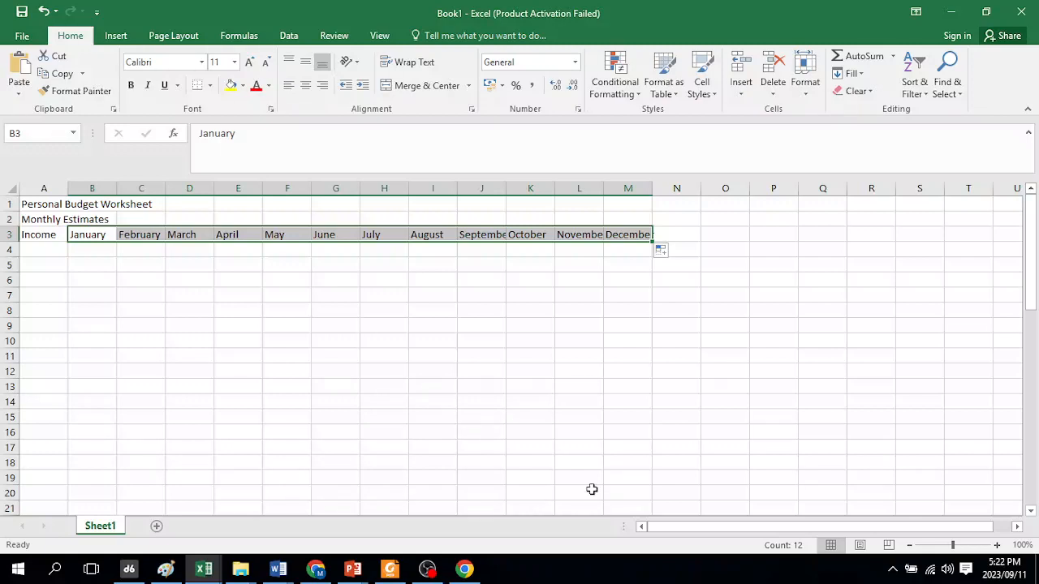
Enter the column heading "Total" in cell N3, after the December heading
{"action": "left_click", "coordinate": [686, 237]}
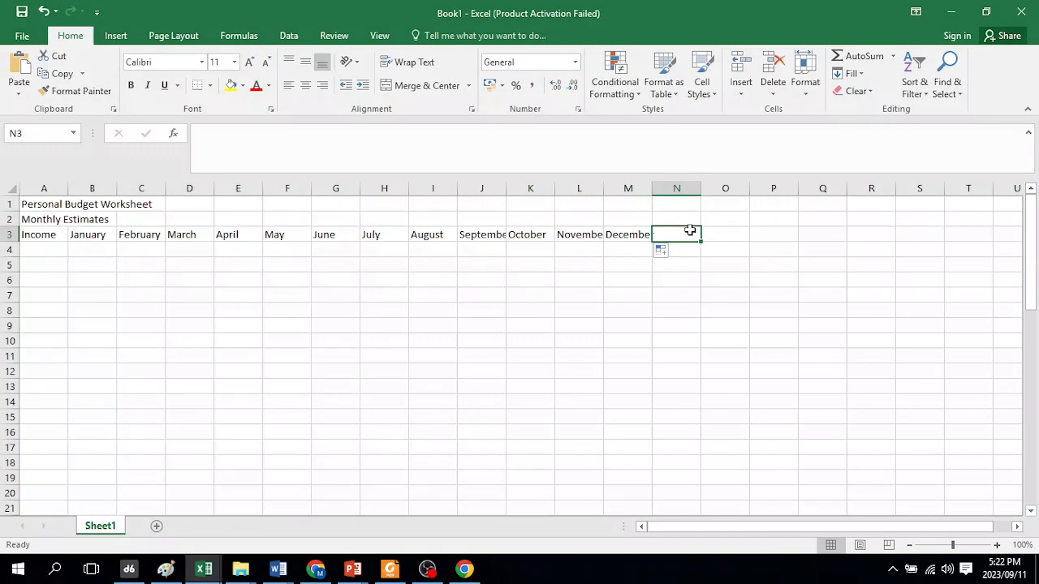
{"action": "type", "text": "Total"}
{"action": "key", "text": "Return"}
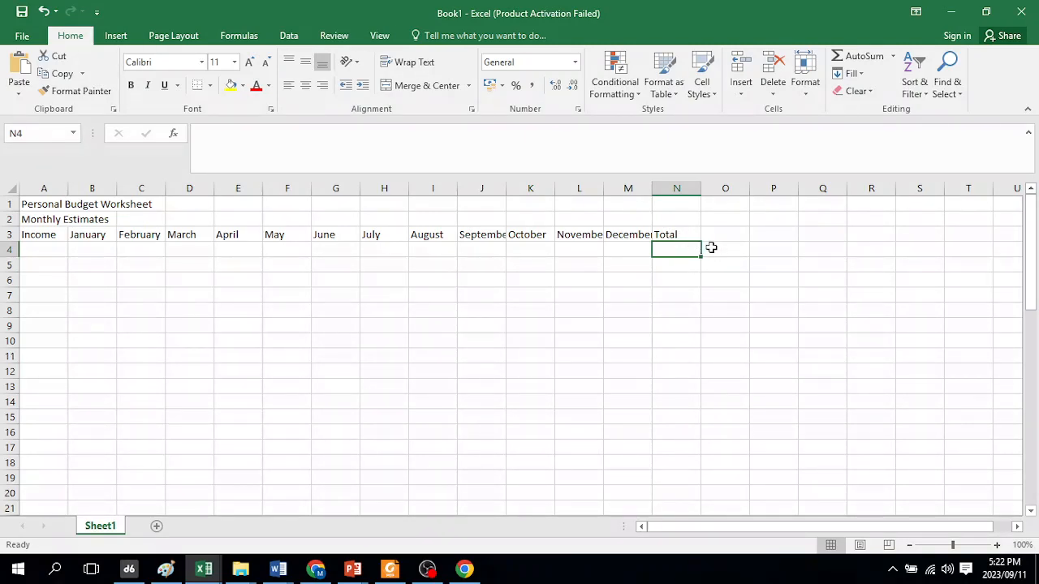
Enter the income row labels "Wages" in A4 and "Dividends" in A5
{"action": "left_click", "coordinate": [42, 250]}
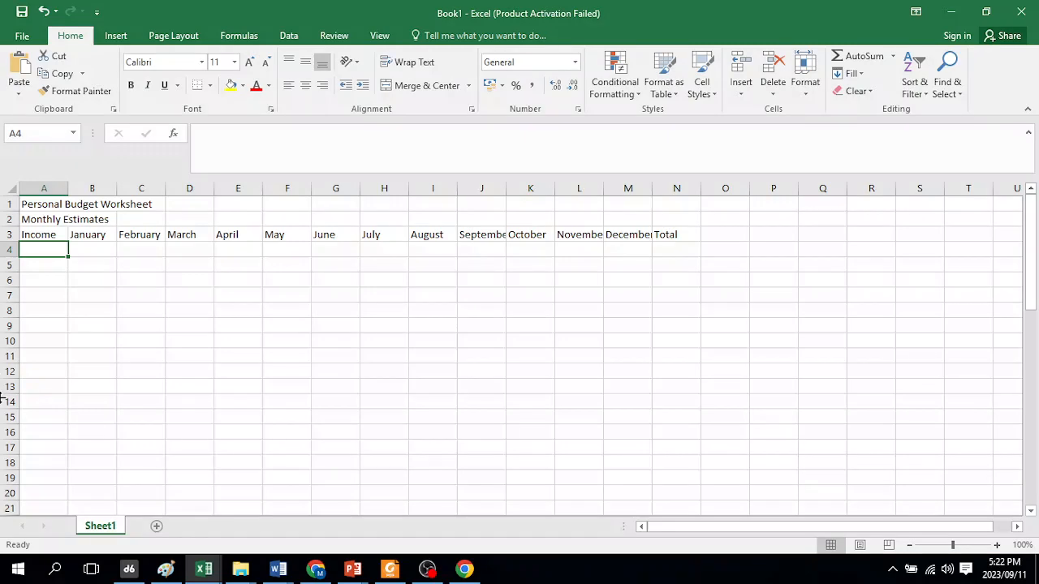
{"action": "type", "text": "Wages"}
{"action": "key", "text": "Return"}
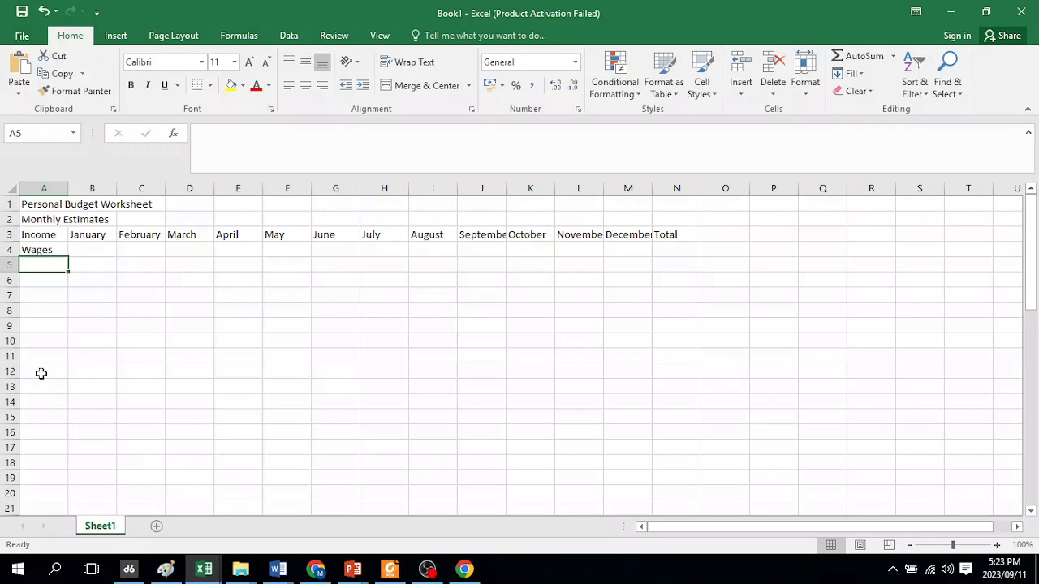
{"action": "type", "text": "Divi"}
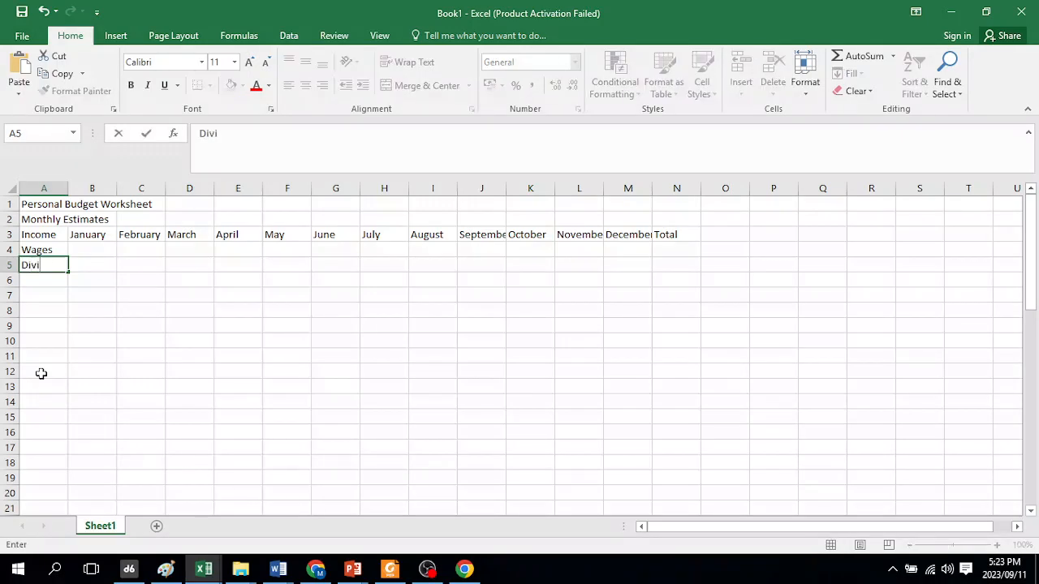
{"action": "type", "text": "dends"}
{"action": "key", "text": "Return"}
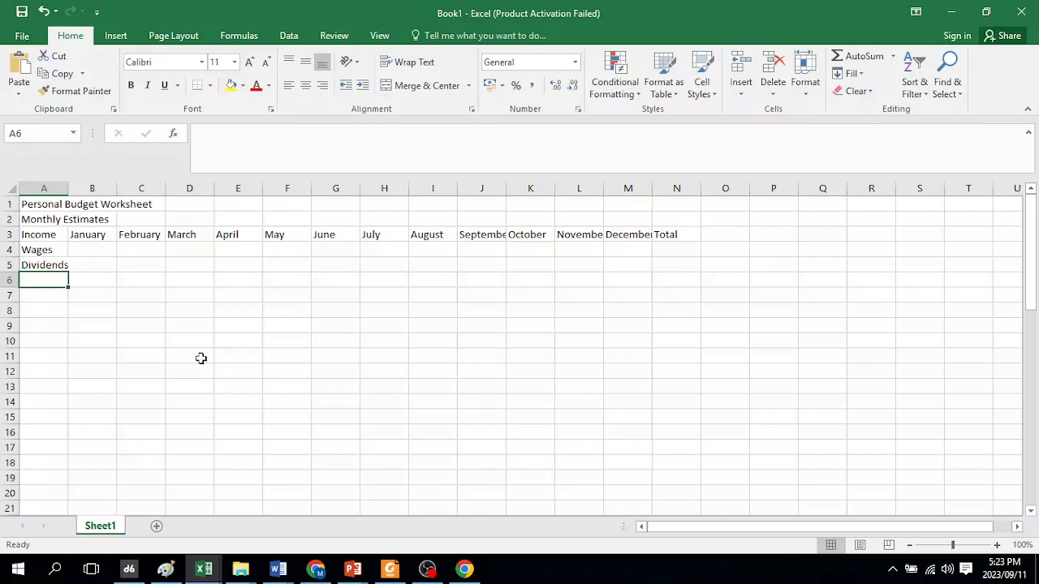
Check the labels in A4 and A5, and enter the row label "Total" in cell A6
{"action": "left_click", "coordinate": [47, 250]}
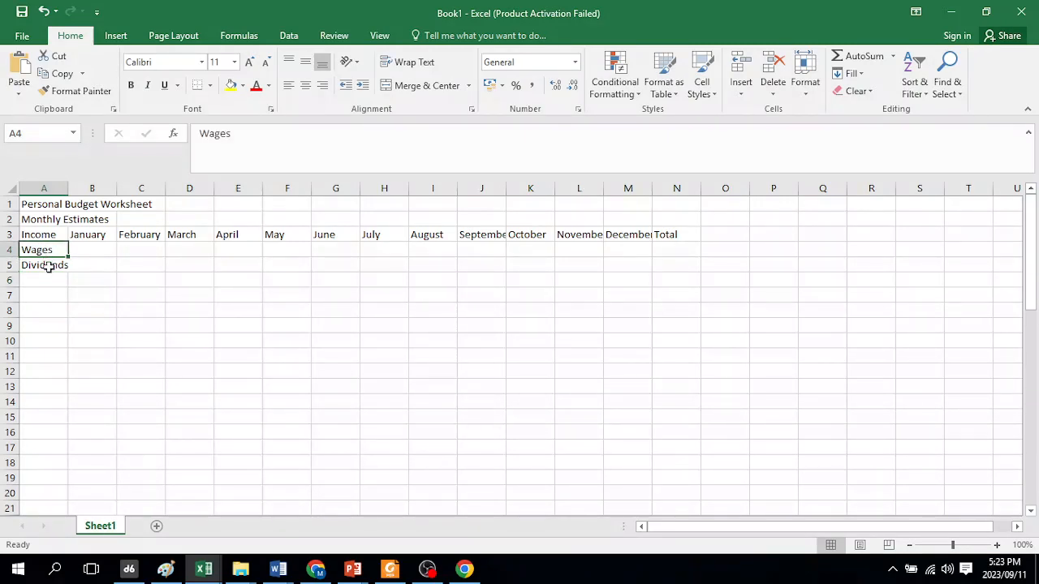
{"action": "left_click", "coordinate": [48, 267]}
{"action": "left_click", "coordinate": [46, 281]}
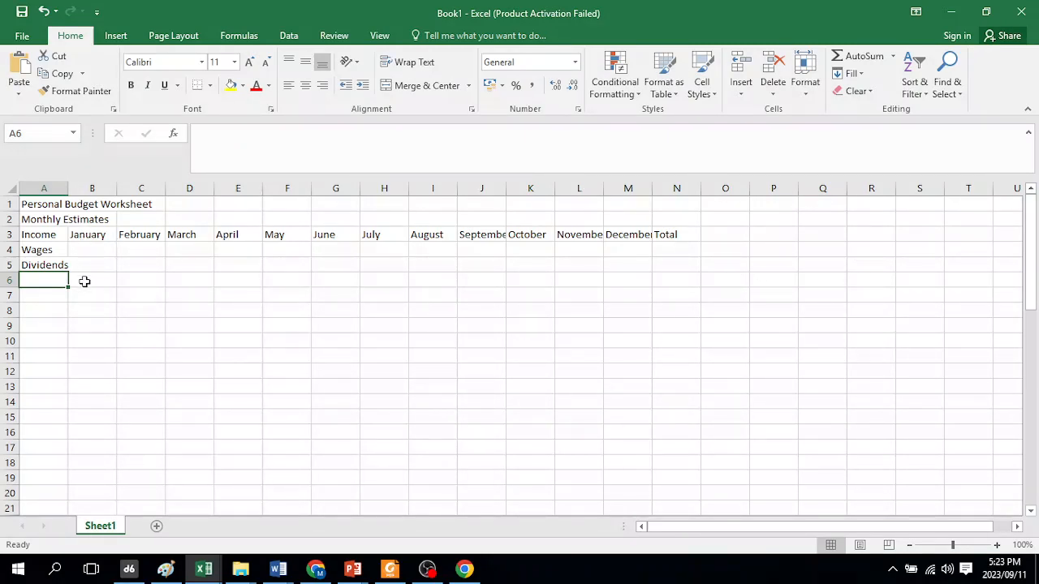
{"action": "type", "text": "Total"}
{"action": "key", "text": "Return"}
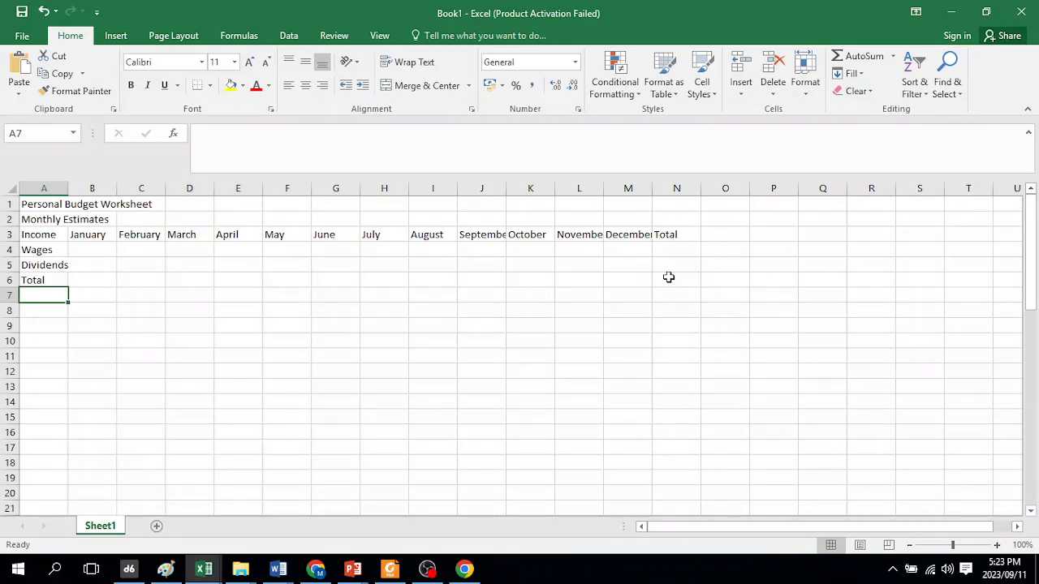
Examine the Total row A6:N6, the Total column N3:N6, the January column B3:B6 and the corner cell N6
{"action": "left_click_drag", "start_coordinate": [44, 281], "coordinate": [671, 281]}
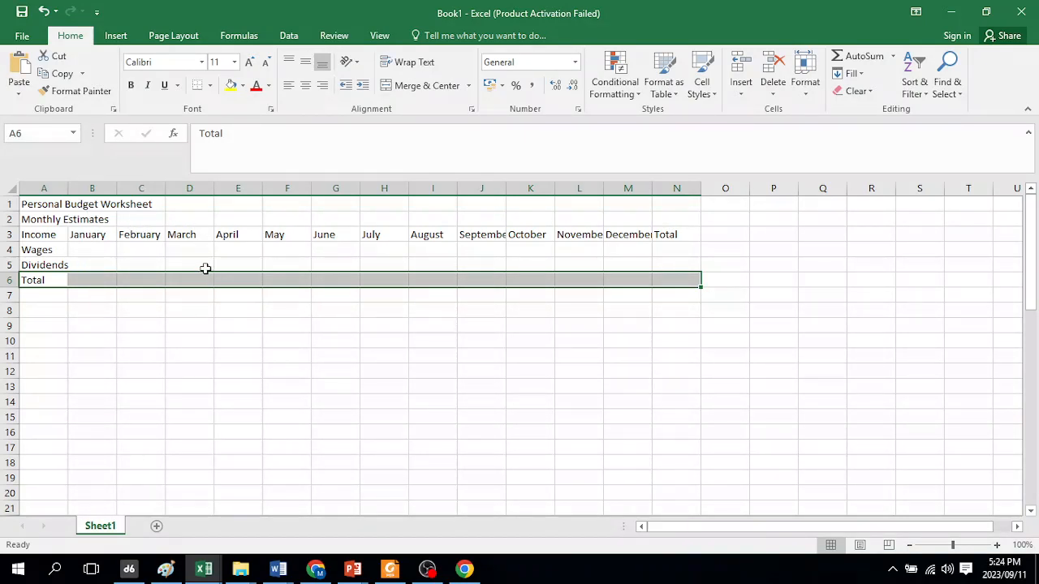
{"action": "left_click", "coordinate": [222, 339]}
{"action": "left_click_drag", "start_coordinate": [674, 234], "coordinate": [673, 281]}
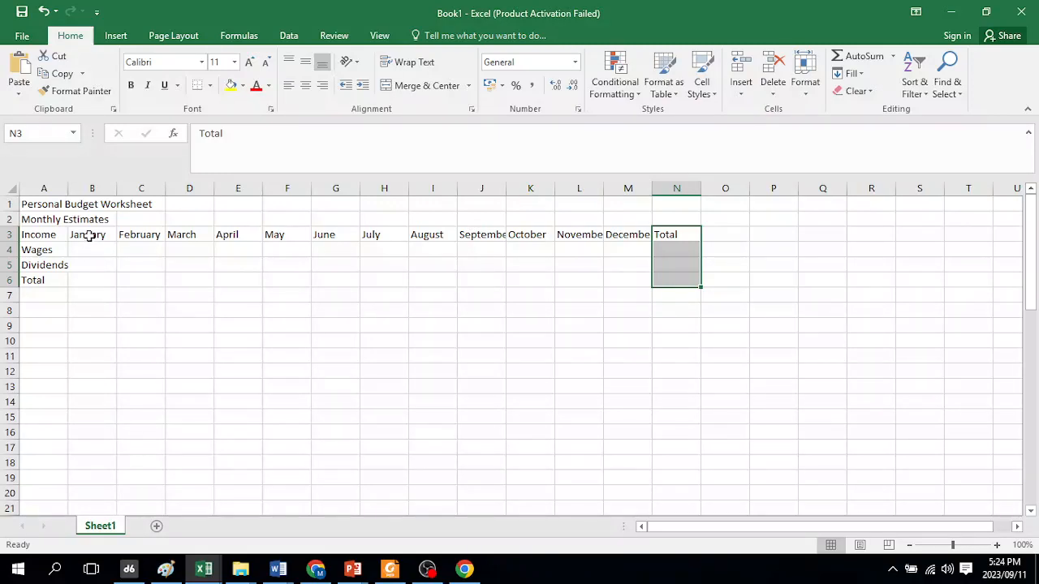
{"action": "left_click_drag", "start_coordinate": [88, 234], "coordinate": [90, 274]}
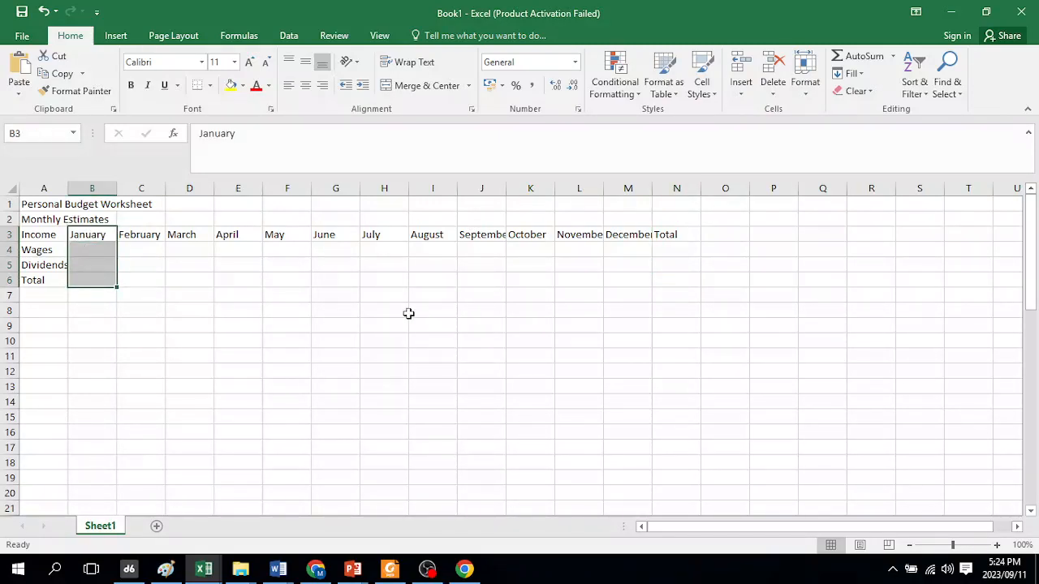
{"action": "left_click", "coordinate": [677, 281]}
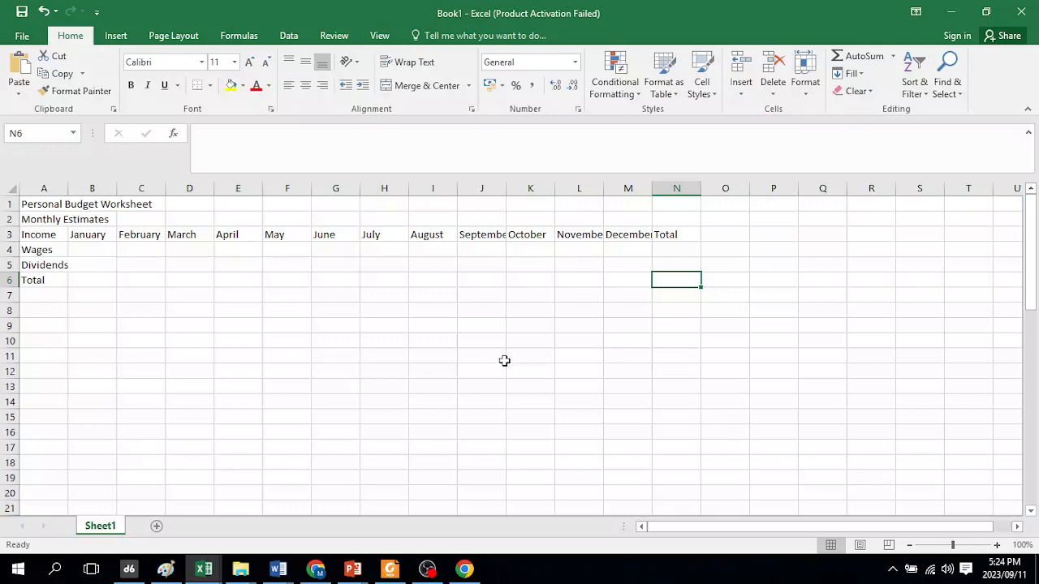
Select cell B4 and view its available accounting currencies and number formats without choosing one
{"action": "left_click", "coordinate": [82, 249]}
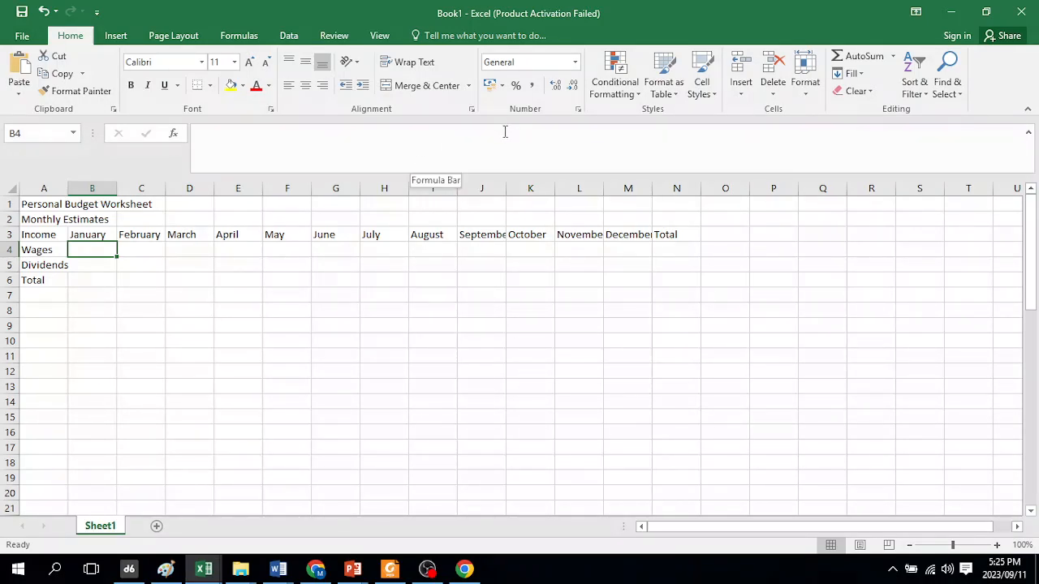
{"action": "left_click", "coordinate": [502, 87]}
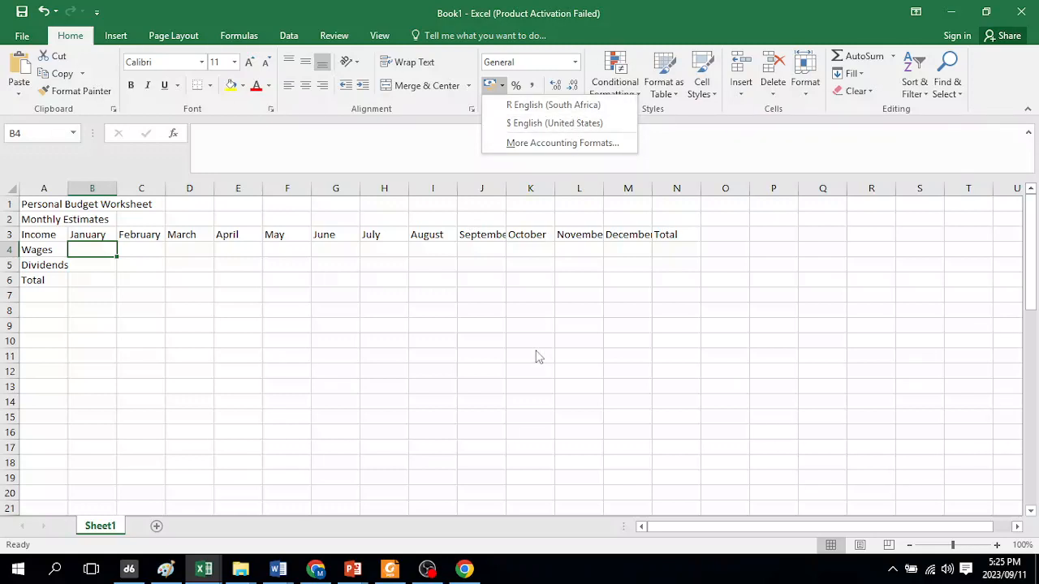
{"action": "left_click", "coordinate": [523, 312]}
{"action": "left_click", "coordinate": [575, 63]}
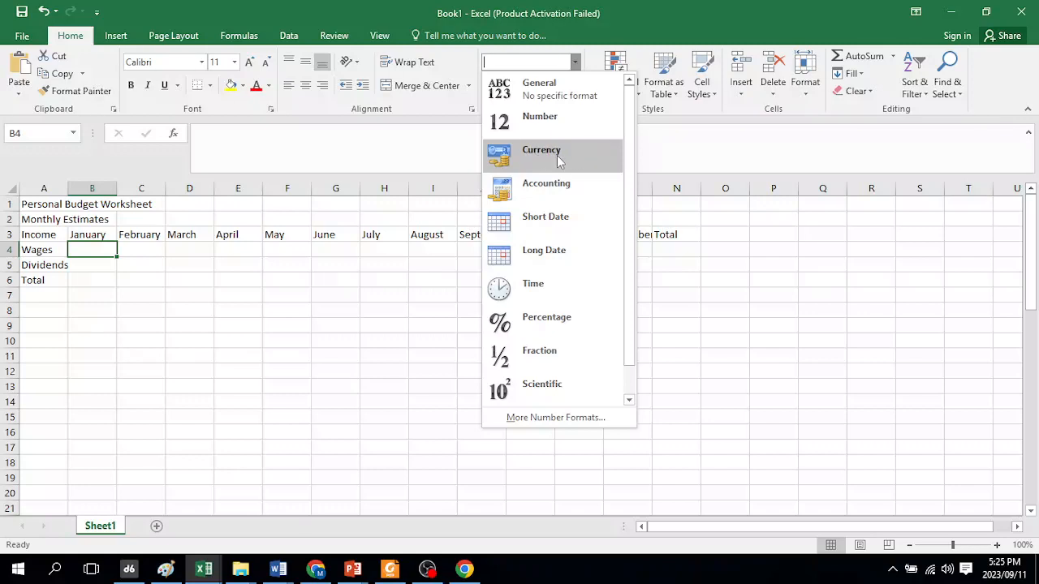
{"action": "left_click", "coordinate": [350, 350]}
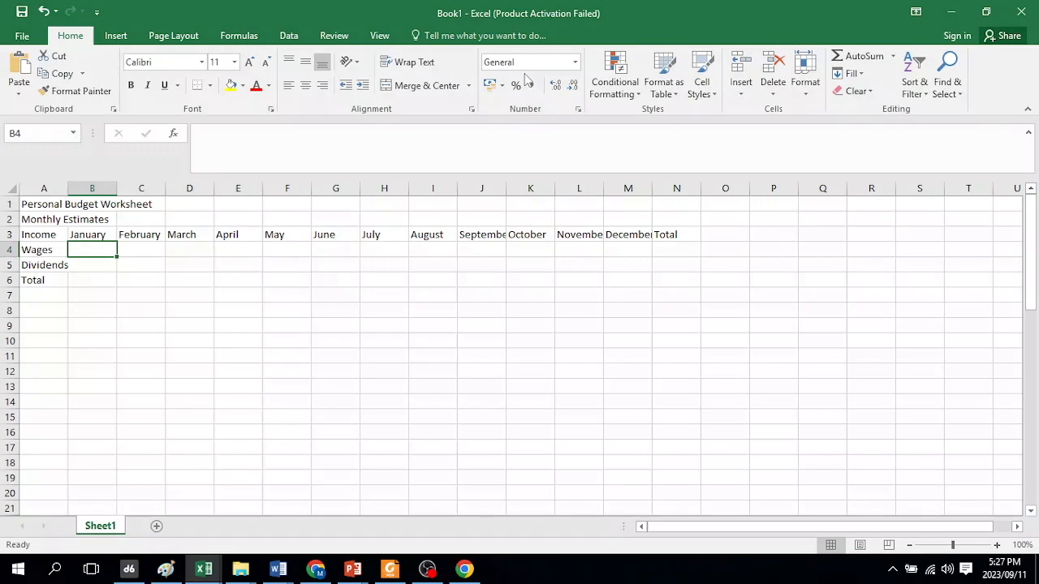
Enter 1000,29 as the January wages in cell B4
{"action": "type", "text": "10"}
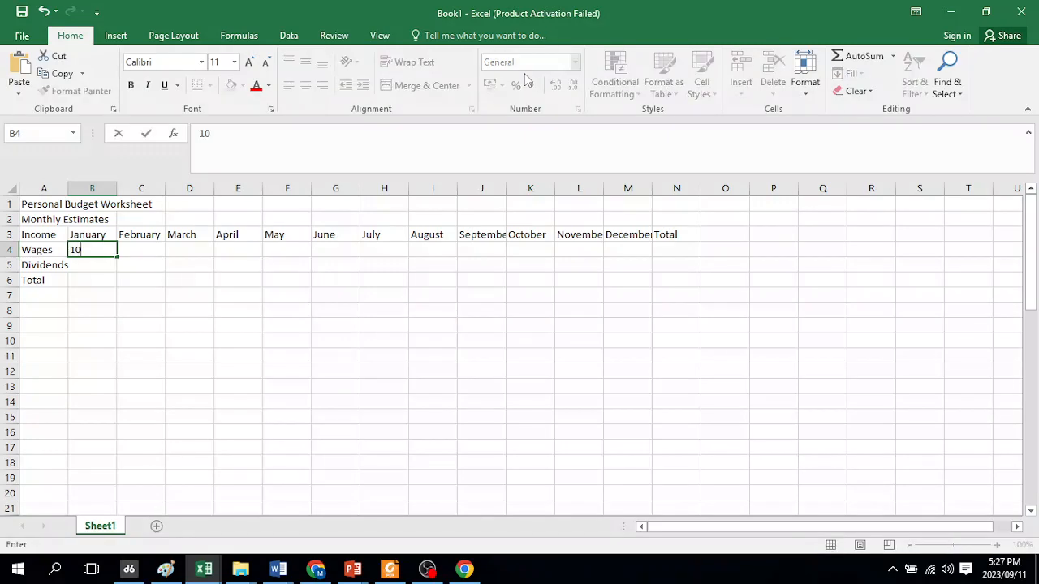
{"action": "type", "text": "00,29"}
{"action": "key", "text": "Return"}
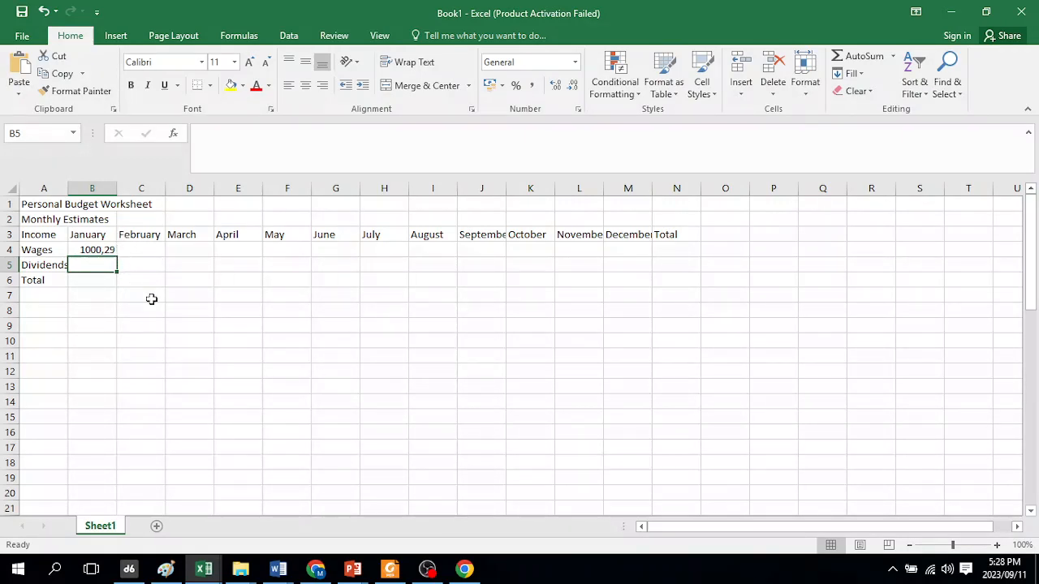
Enter the example amount 1000,29 with a decimal comma in the empty cell S7
{"action": "scroll", "coordinate": [535, 351], "scroll_direction": "down", "scroll_amount": 1}
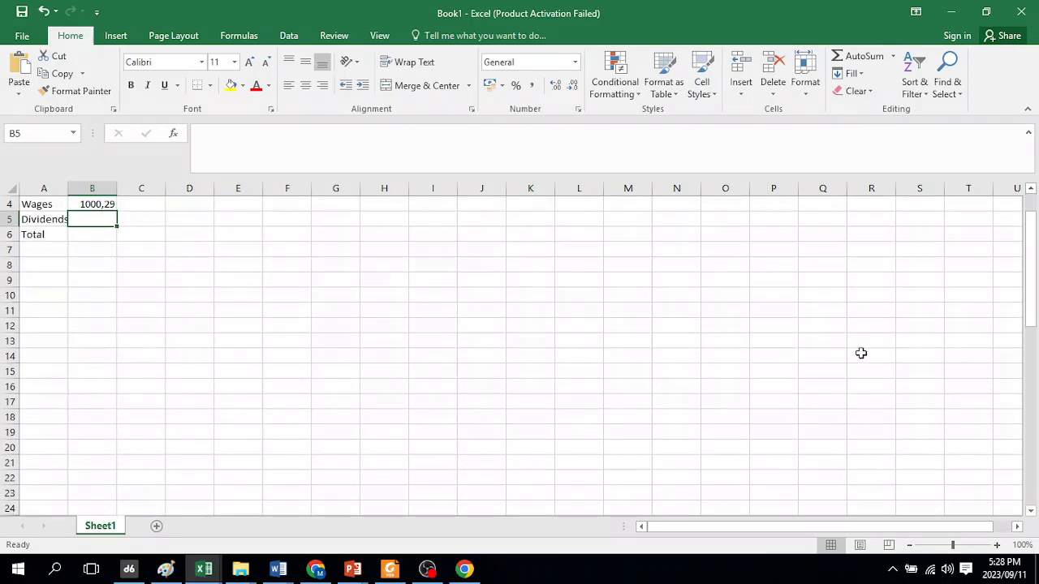
{"action": "scroll", "coordinate": [961, 355], "scroll_direction": "up", "scroll_amount": 1}
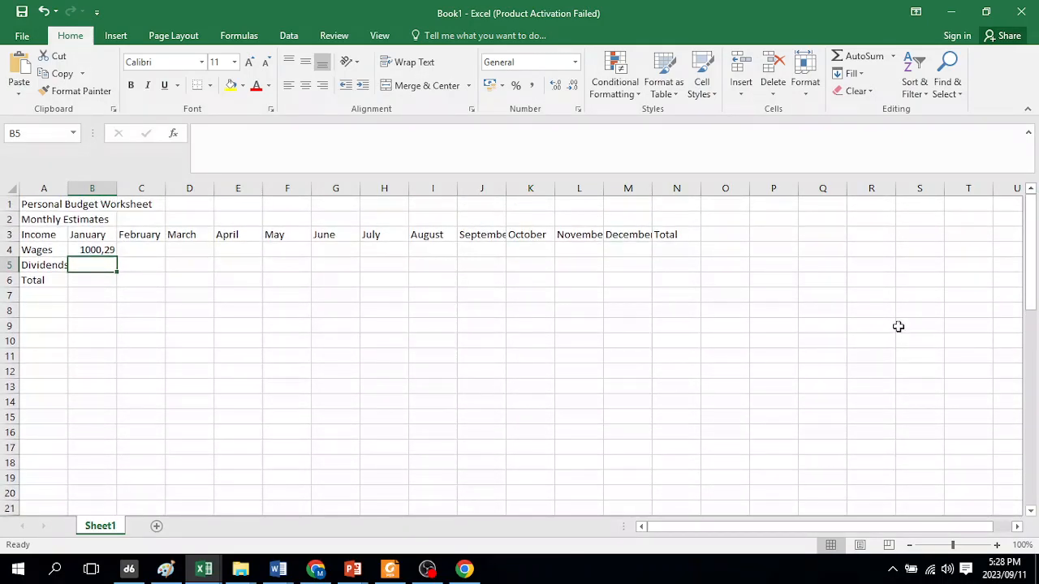
{"action": "left_click", "coordinate": [920, 295]}
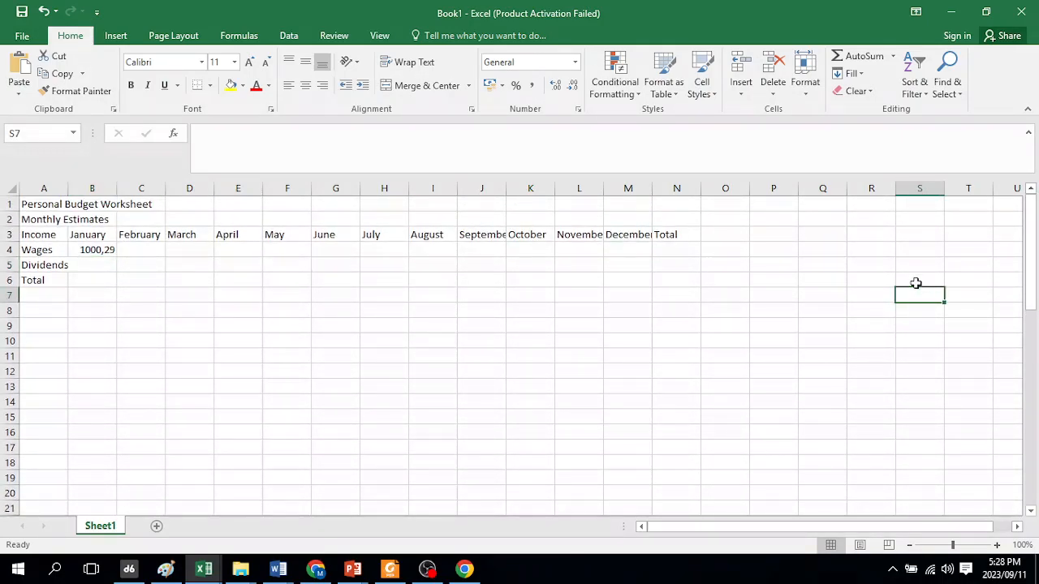
{"action": "type", "text": "100"}
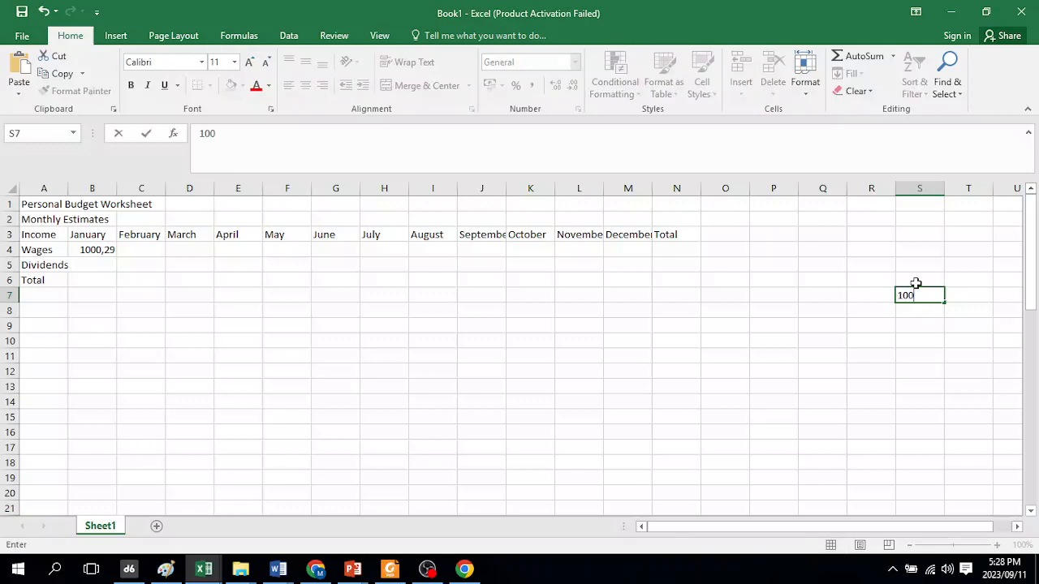
{"action": "type", "text": "0,29"}
{"action": "key", "text": "Return"}
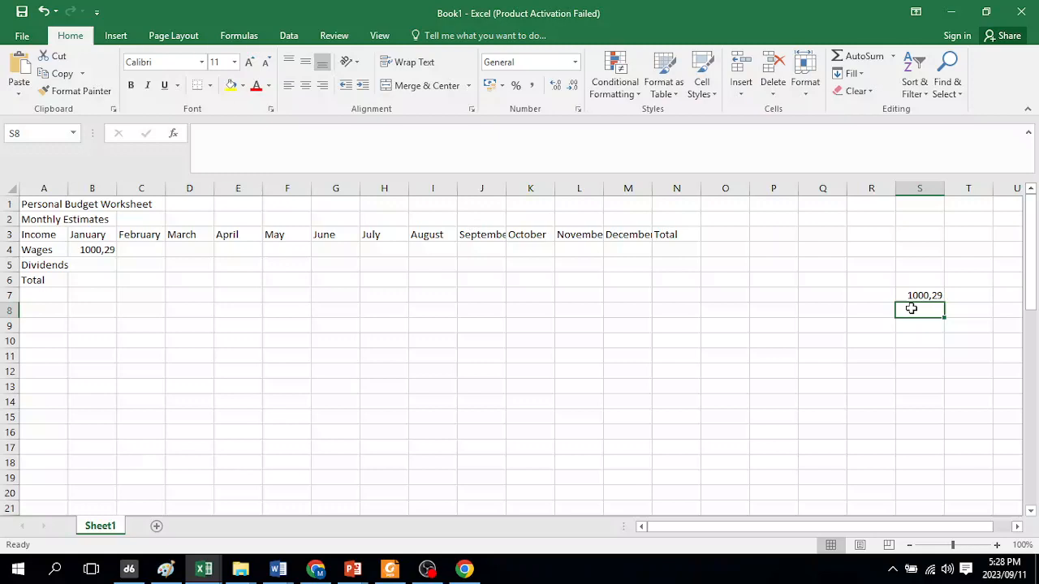
Enter the example amount R1000.29 with a decimal point in cell S8 and widen column S slightly
{"action": "type", "text": "R1000"}
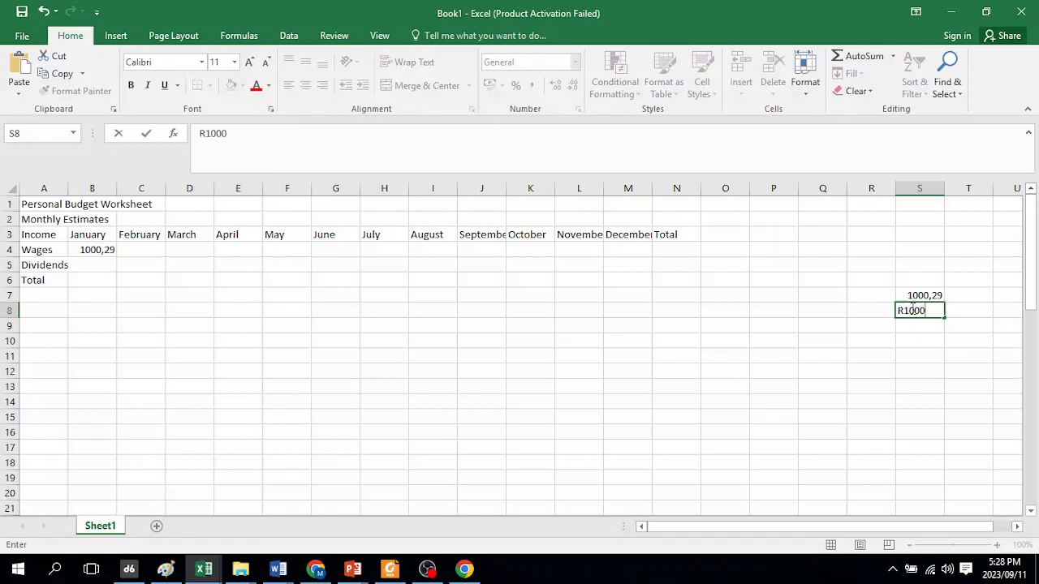
{"action": "type", "text": ","}
{"action": "key", "text": "BackSpace"}
{"action": "type", "text": ".29"}
{"action": "key", "text": "Return"}
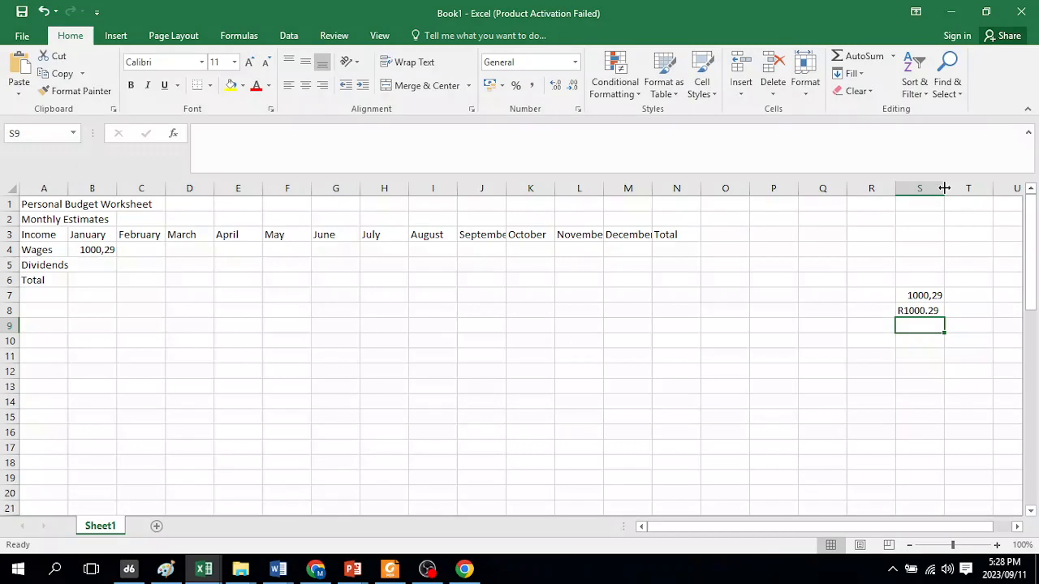
{"action": "left_click_drag", "start_coordinate": [945, 188], "coordinate": [956, 188]}
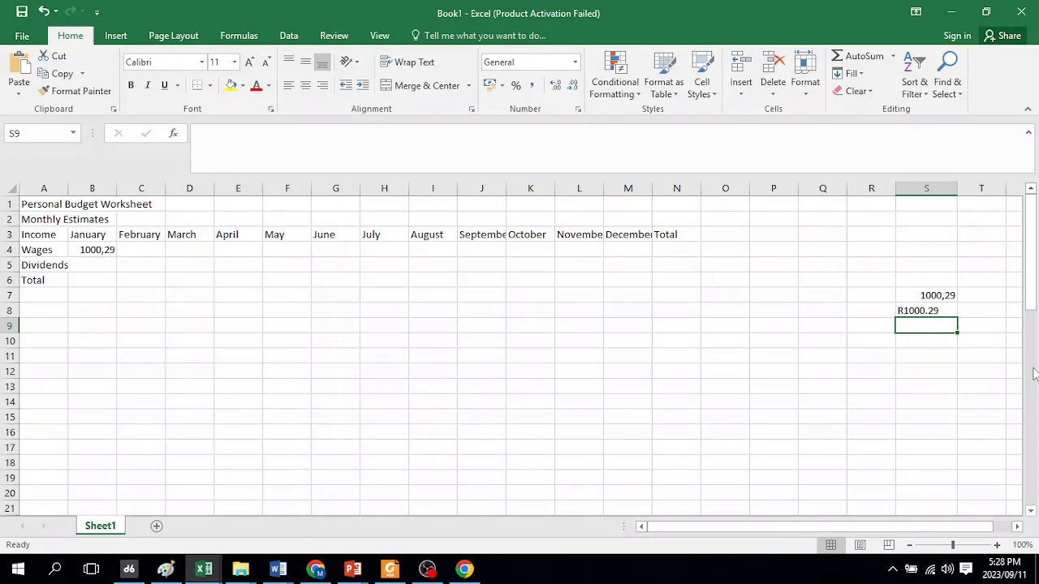
Clear the example currency amounts from cells S6 to S10
{"action": "left_click", "coordinate": [913, 312]}
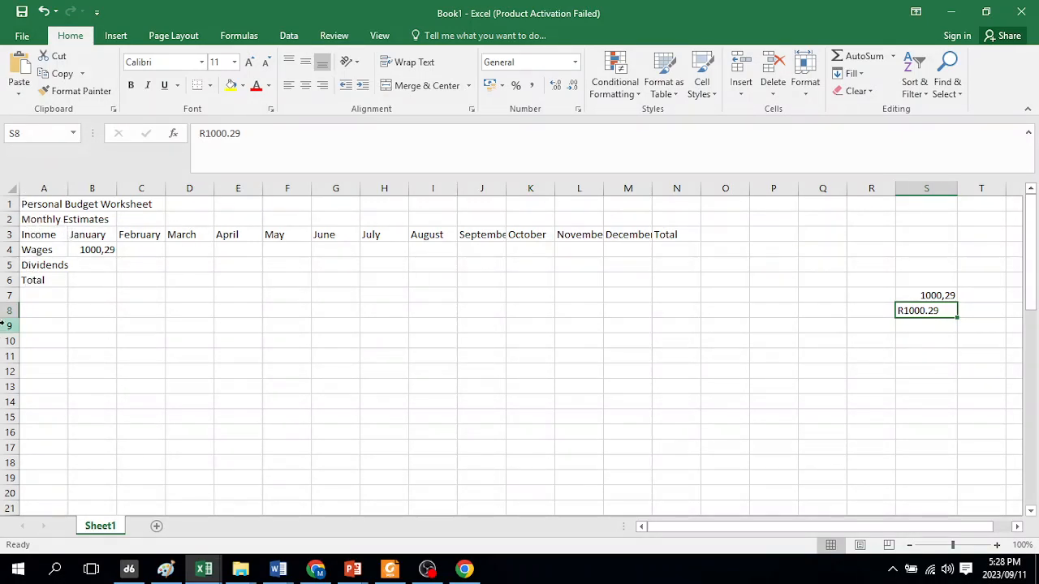
{"action": "left_click", "coordinate": [958, 354]}
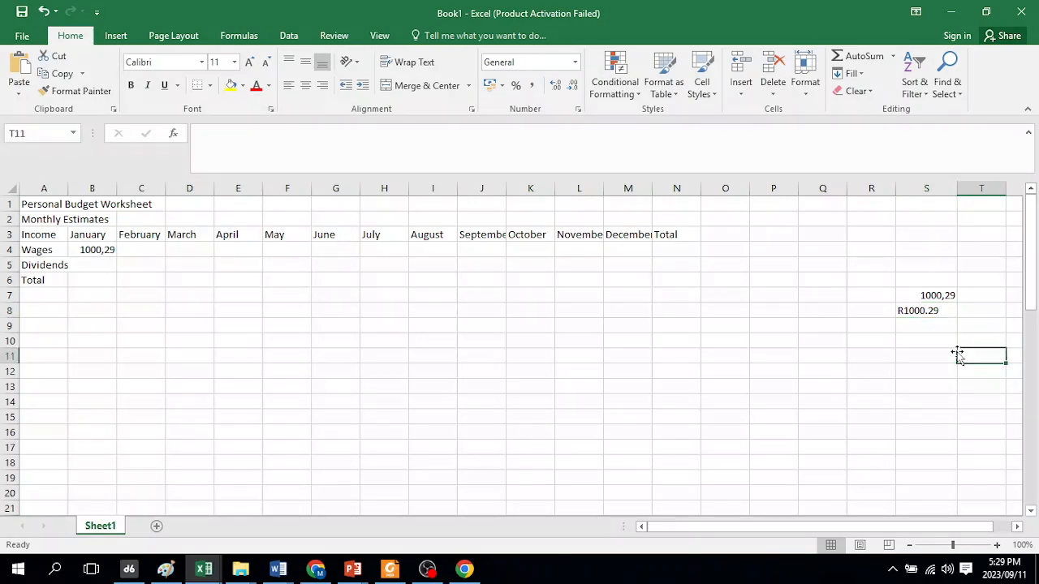
{"action": "left_click", "coordinate": [922, 311]}
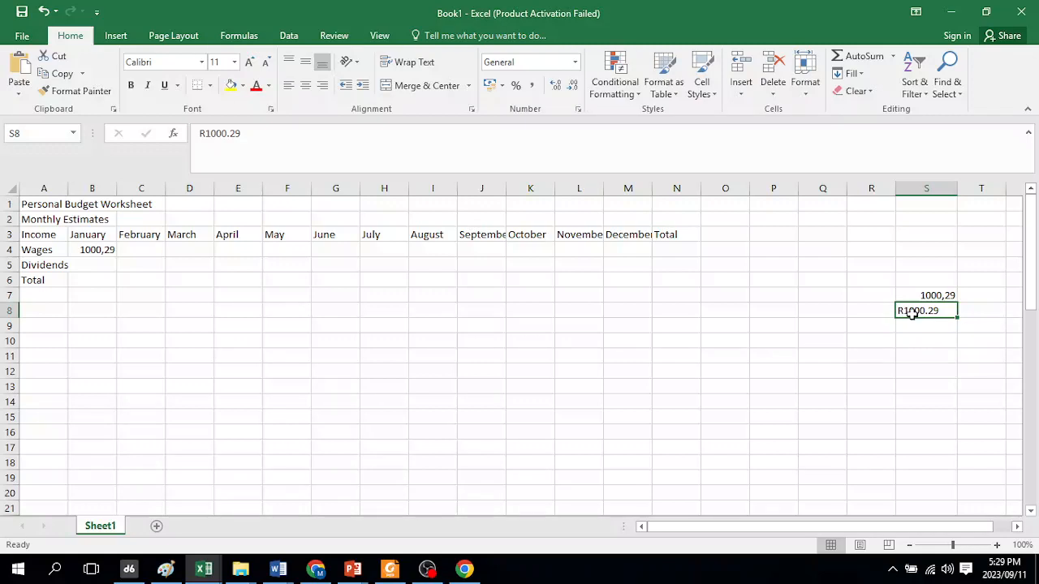
{"action": "left_click", "coordinate": [945, 342]}
{"action": "left_click_drag", "start_coordinate": [932, 280], "coordinate": [954, 328]}
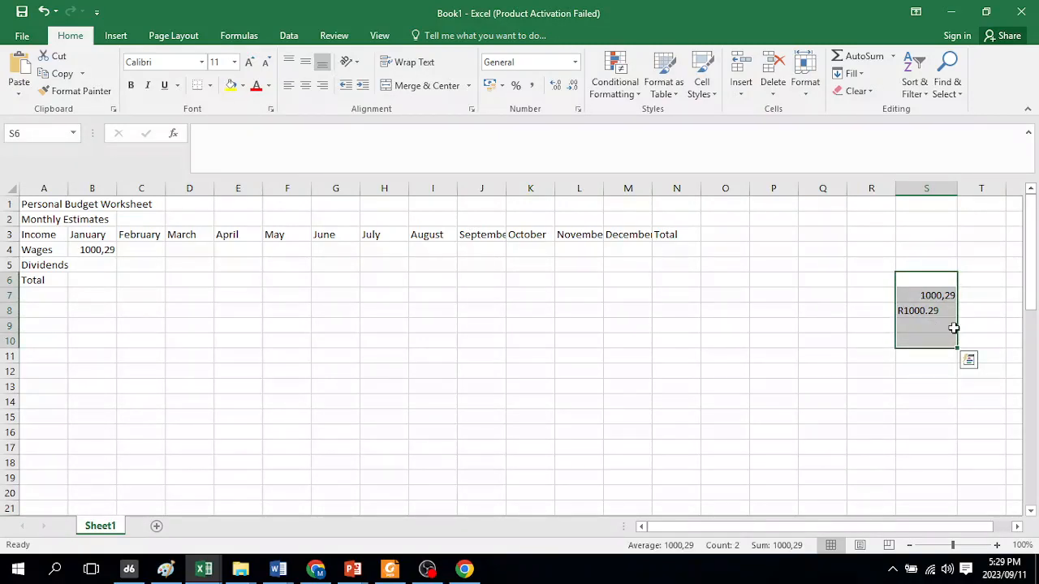
{"action": "key", "text": "Delete"}
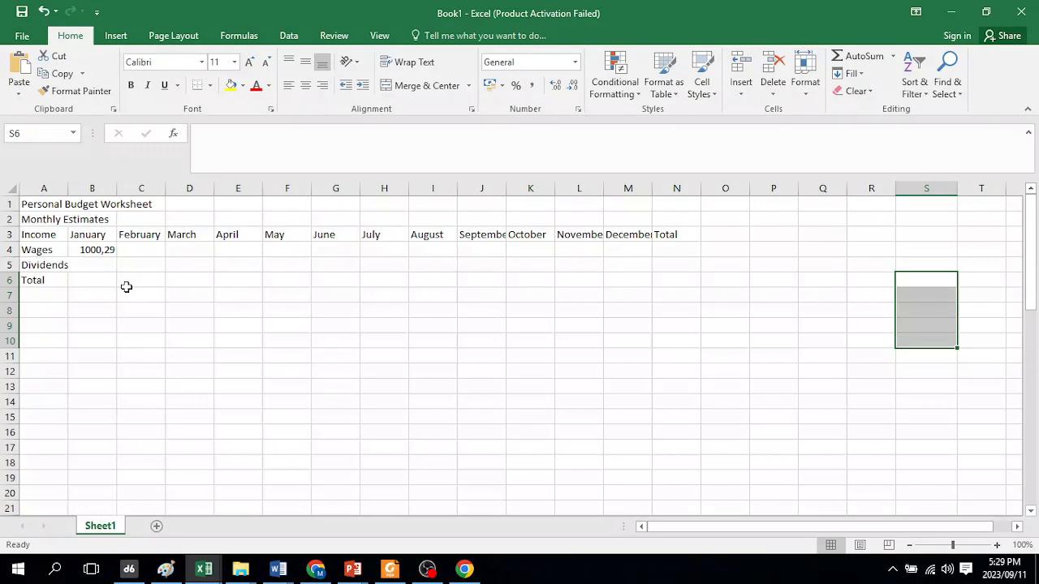
Fill the January wages amount from B4 across the Wages row through December
{"action": "left_click", "coordinate": [109, 249]}
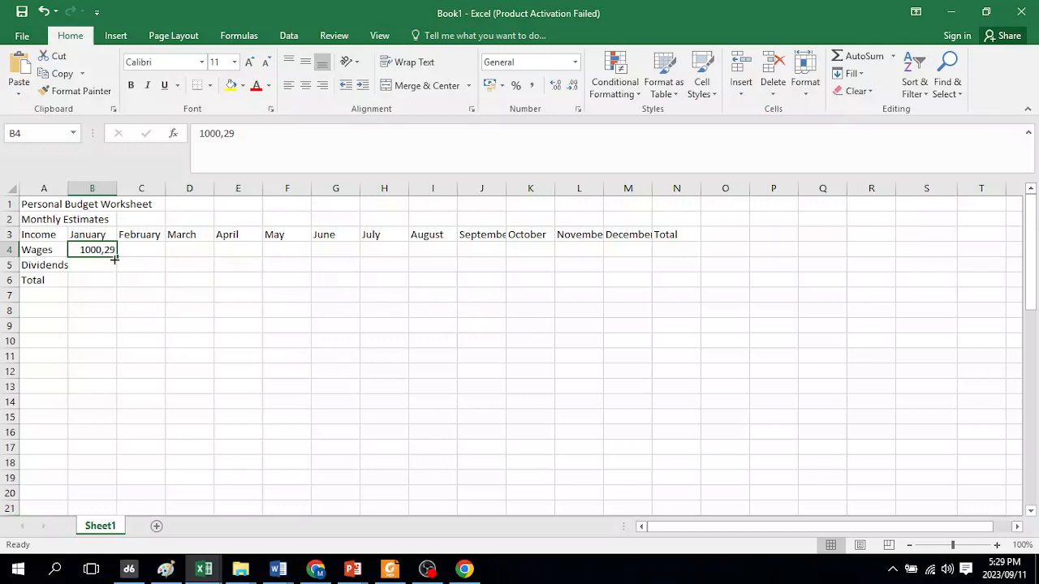
{"action": "left_click_drag", "start_coordinate": [118, 255], "coordinate": [633, 275]}
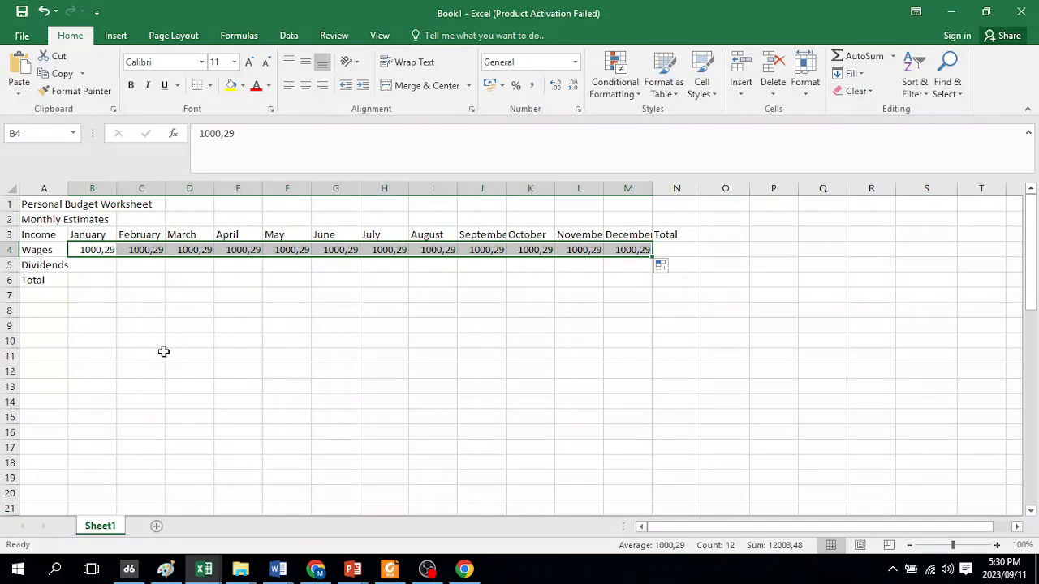
Enter 4000,75 as the dividends for January in B5 and for September in J5
{"action": "left_click", "coordinate": [93, 265]}
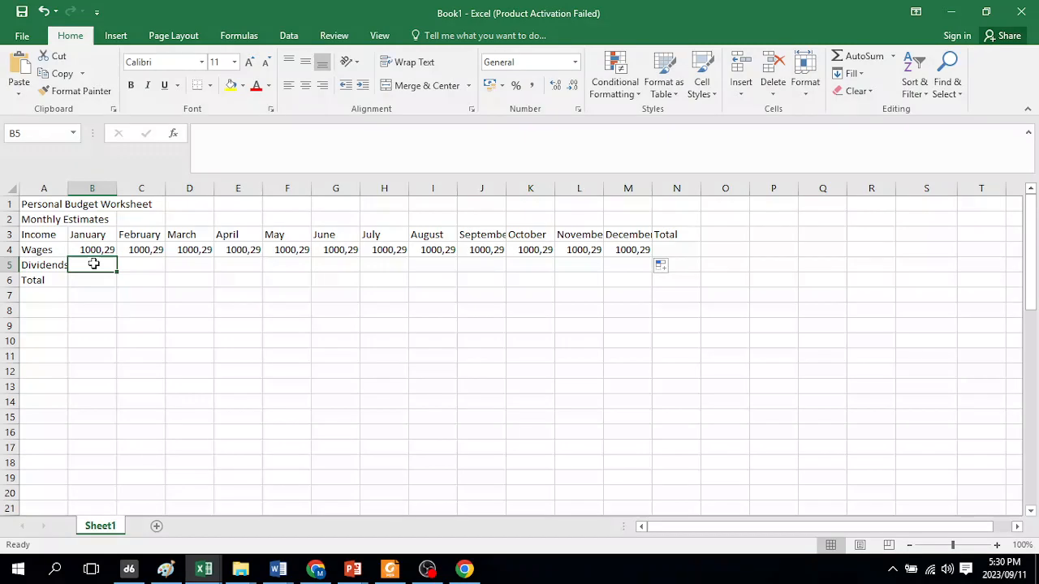
{"action": "type", "text": "4000"}
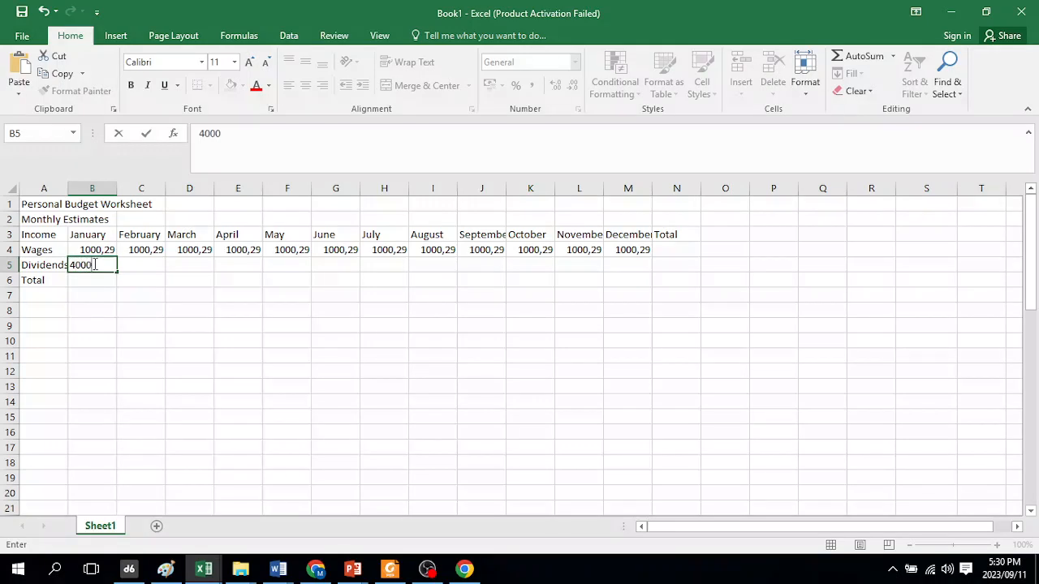
{"action": "type", "text": ",75"}
{"action": "key", "text": "Return"}
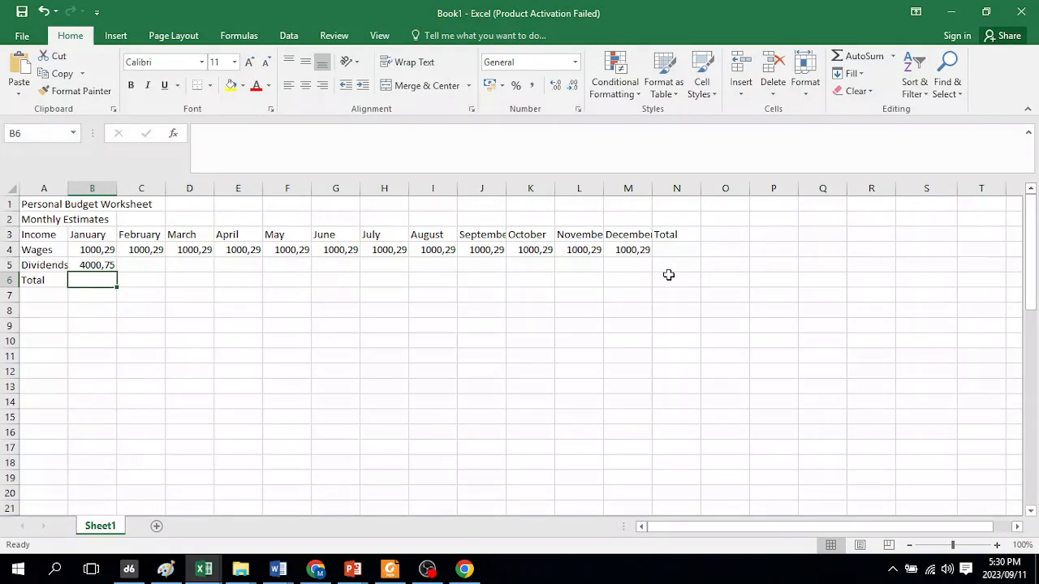
{"action": "left_click", "coordinate": [484, 263]}
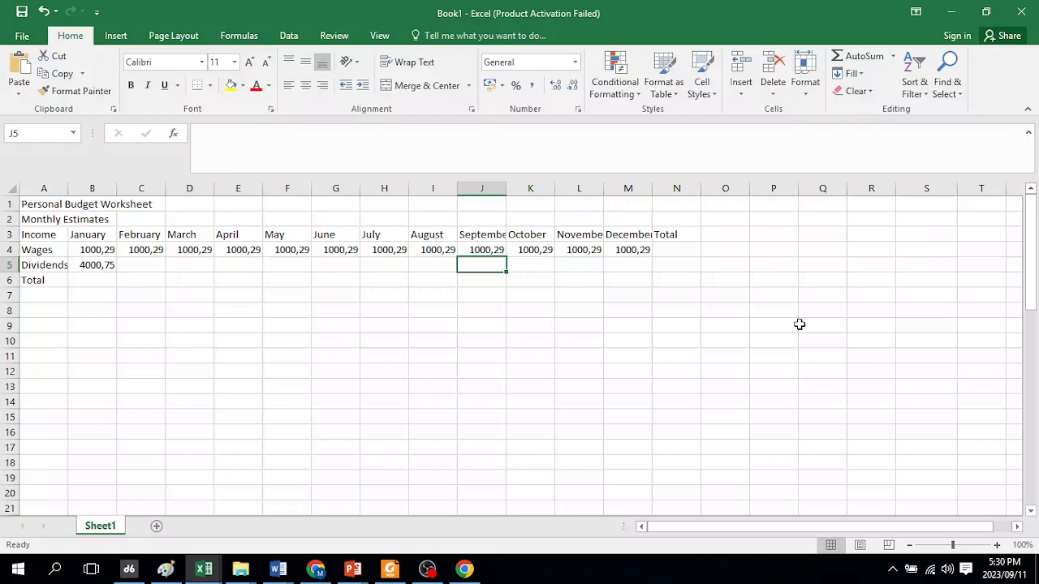
{"action": "type", "text": "4000"}
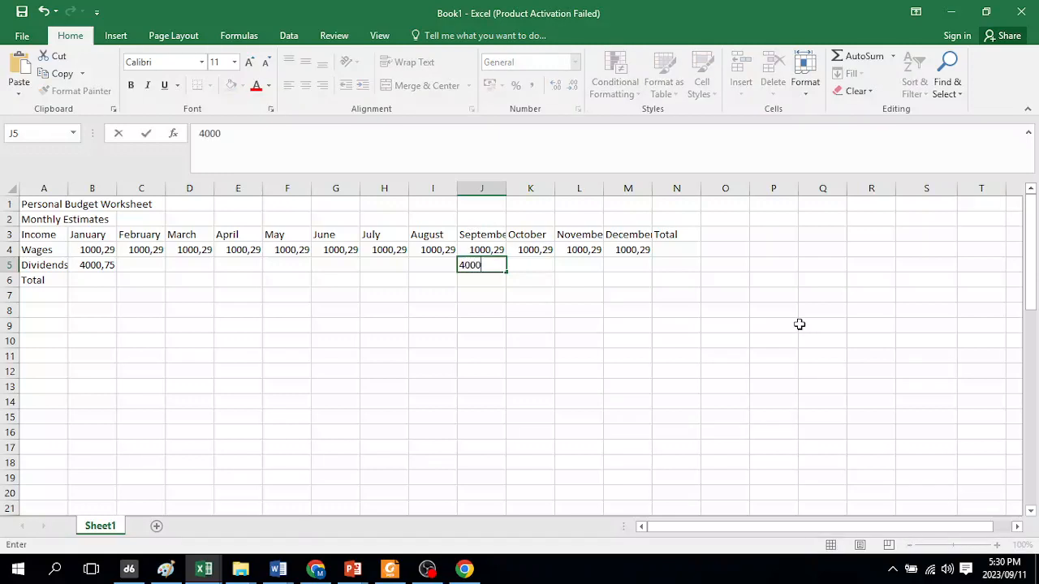
{"action": "type", "text": ",75"}
{"action": "key", "text": "Return"}
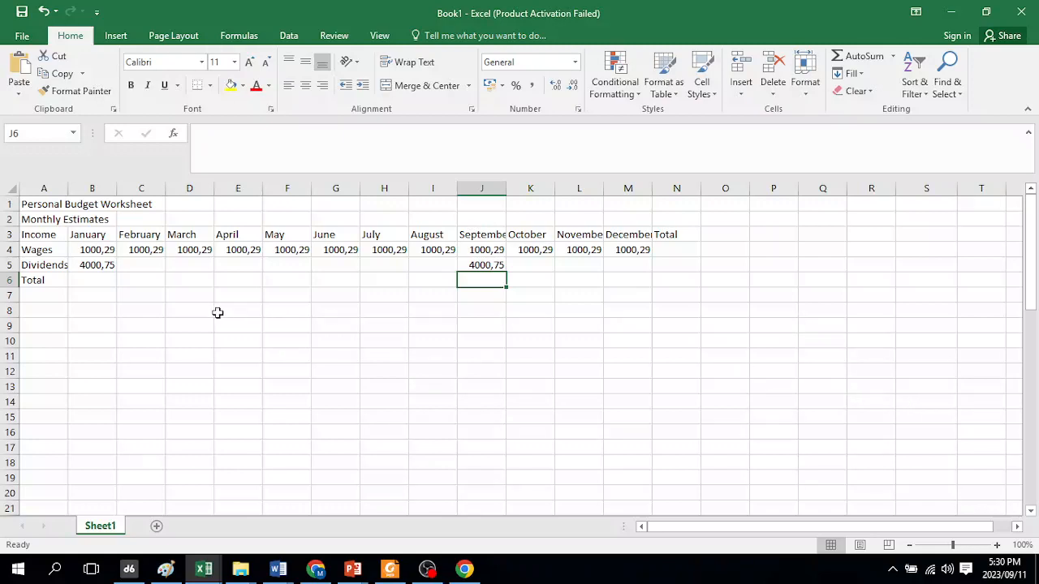
Enter 0 as the February dividends in C5 and fill it across through August
{"action": "left_click", "coordinate": [149, 264]}
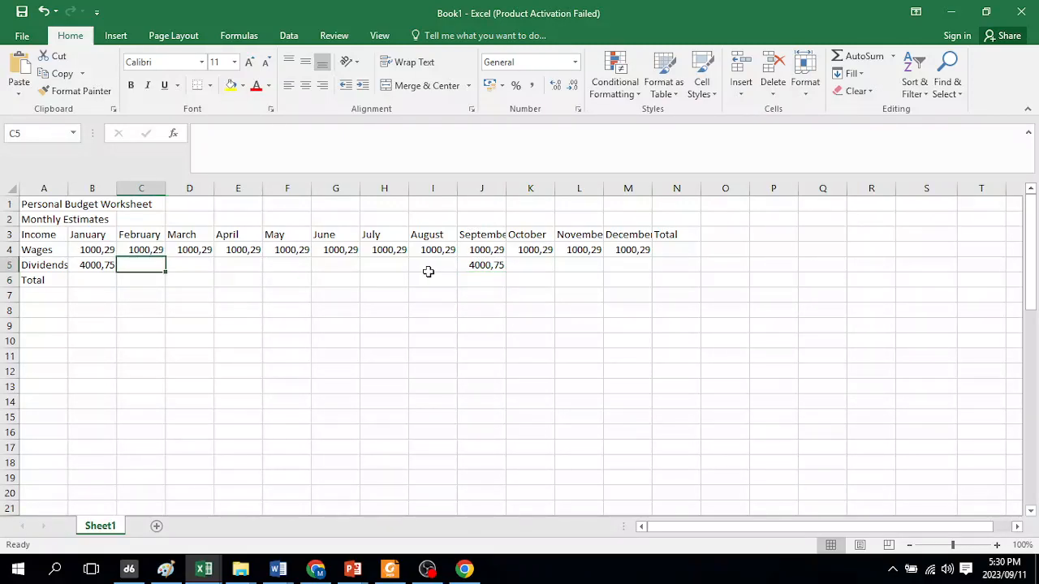
{"action": "type", "text": "0"}
{"action": "key", "text": "Return"}
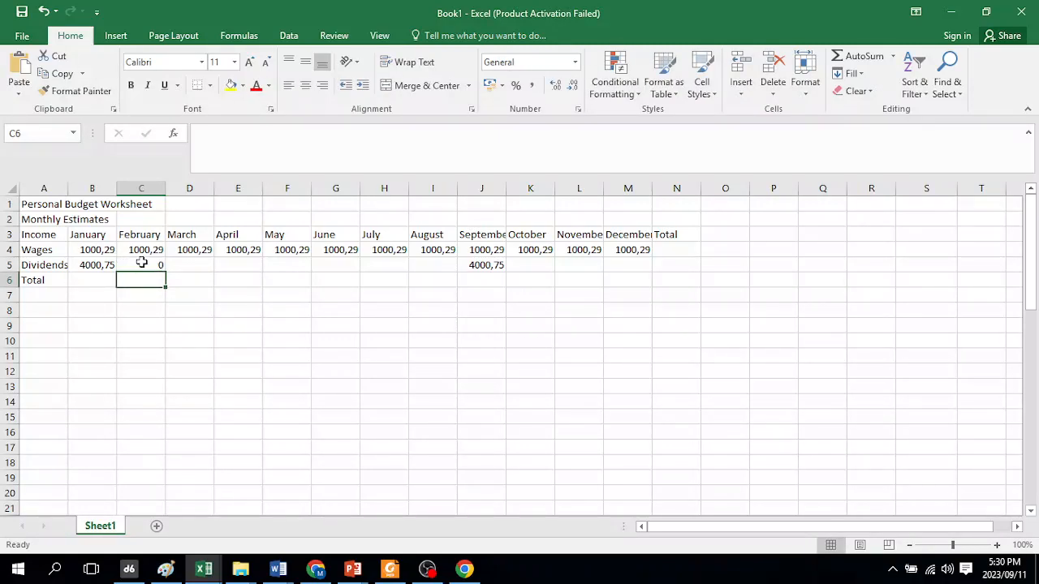
{"action": "left_click", "coordinate": [145, 265]}
{"action": "left_click_drag", "start_coordinate": [167, 273], "coordinate": [430, 284]}
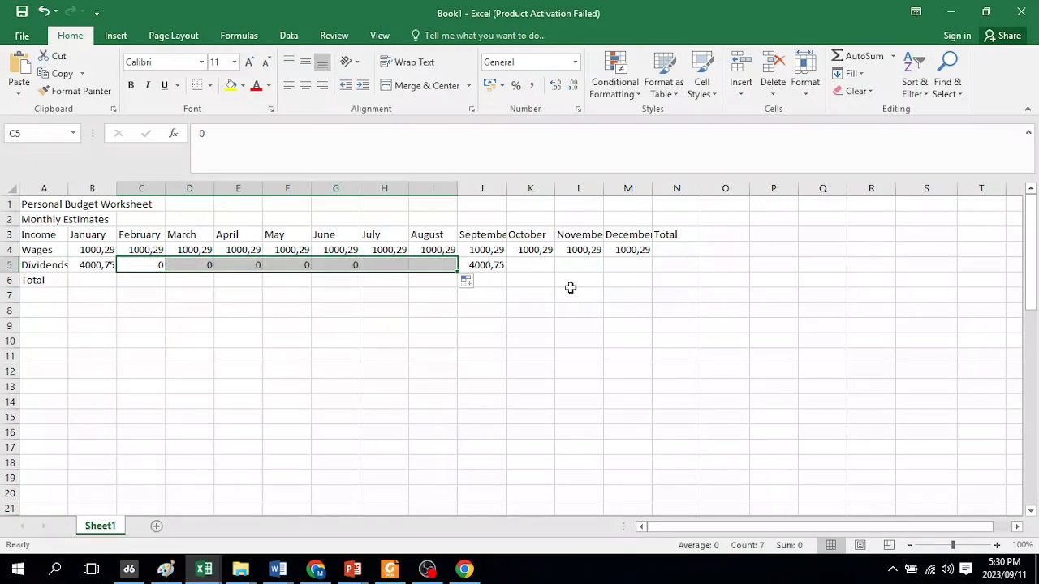
Enter 0 as the October dividends in K5 and fill it across through December
{"action": "left_click", "coordinate": [530, 264]}
{"action": "type", "text": "0"}
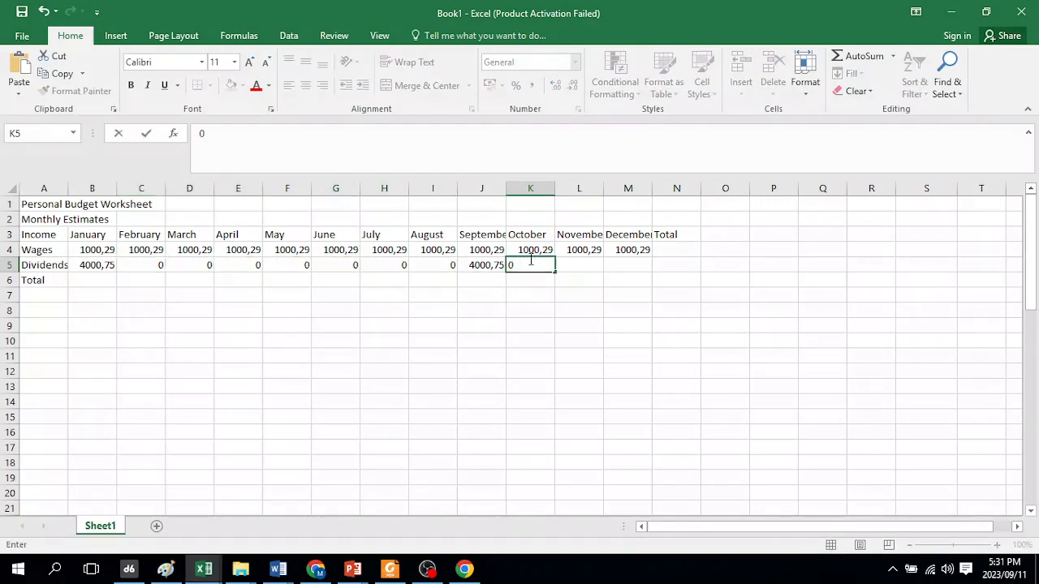
{"action": "key", "text": "Return"}
{"action": "left_click", "coordinate": [536, 266]}
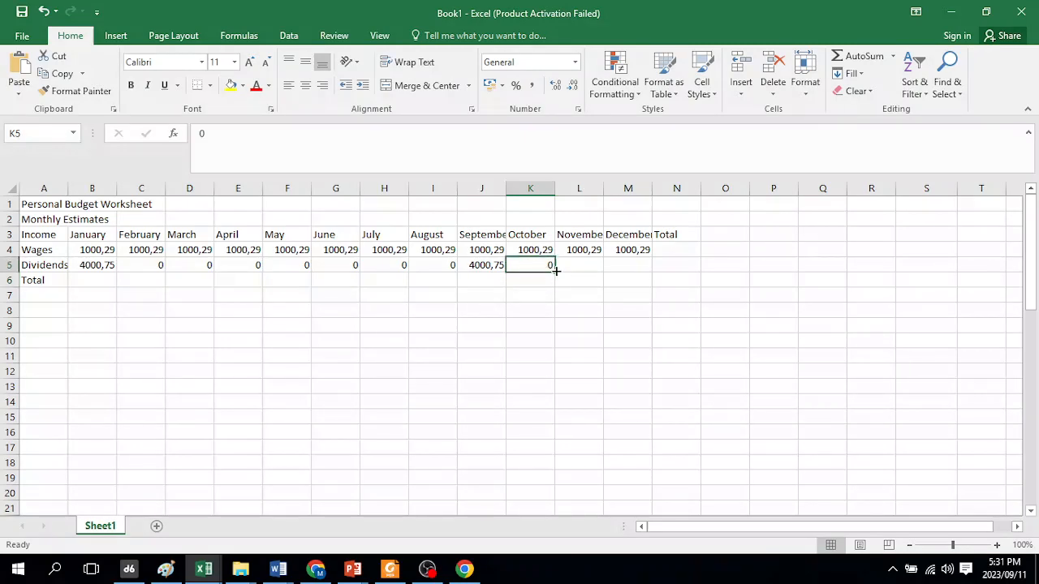
{"action": "left_click_drag", "start_coordinate": [554, 273], "coordinate": [631, 275]}
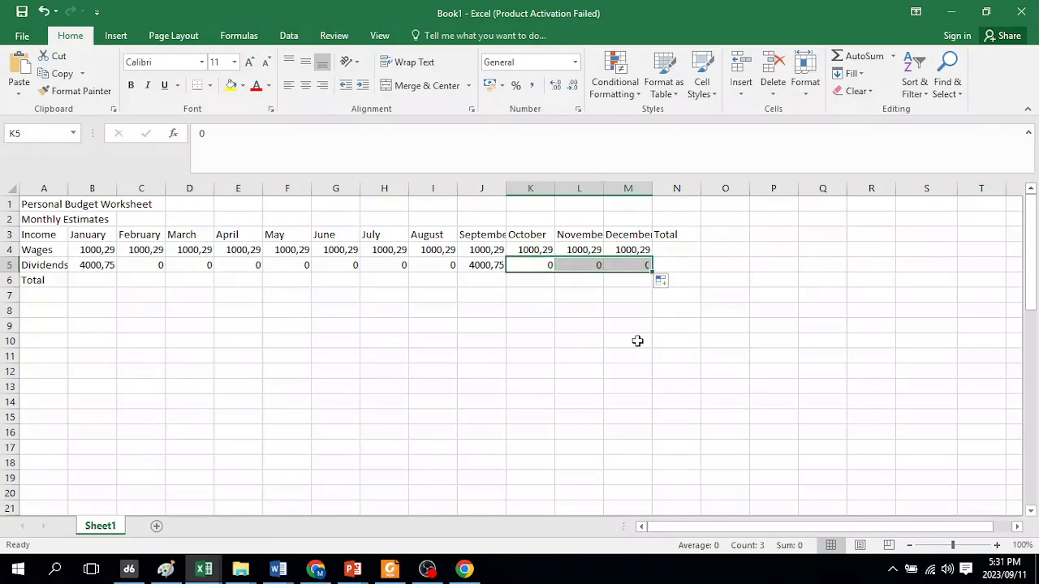
{"action": "left_click", "coordinate": [613, 370]}
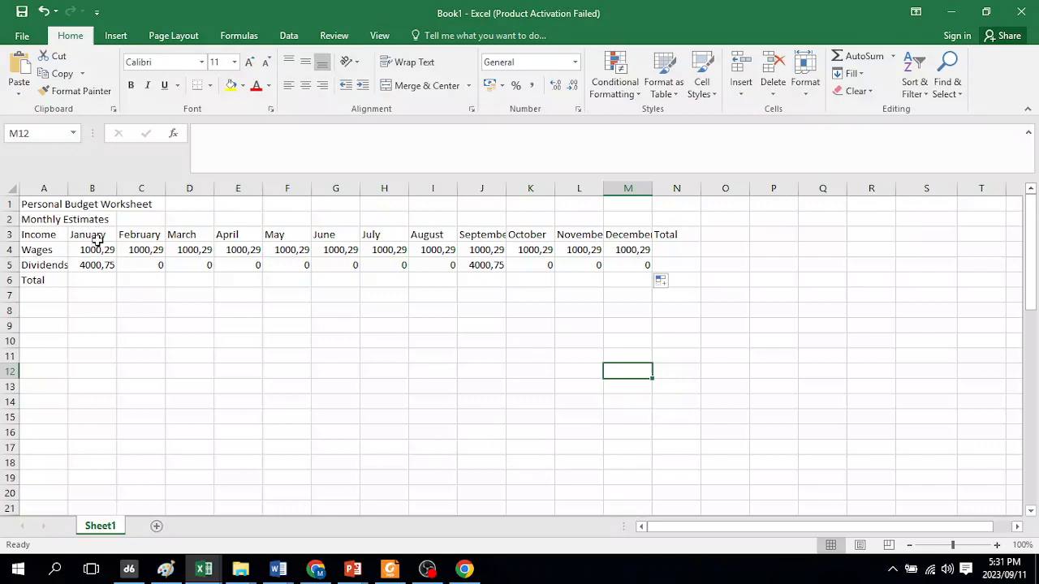
Enter the manually calculated January total 5001,04 as a plain number in cell B6
{"action": "left_click_drag", "start_coordinate": [96, 234], "coordinate": [94, 274]}
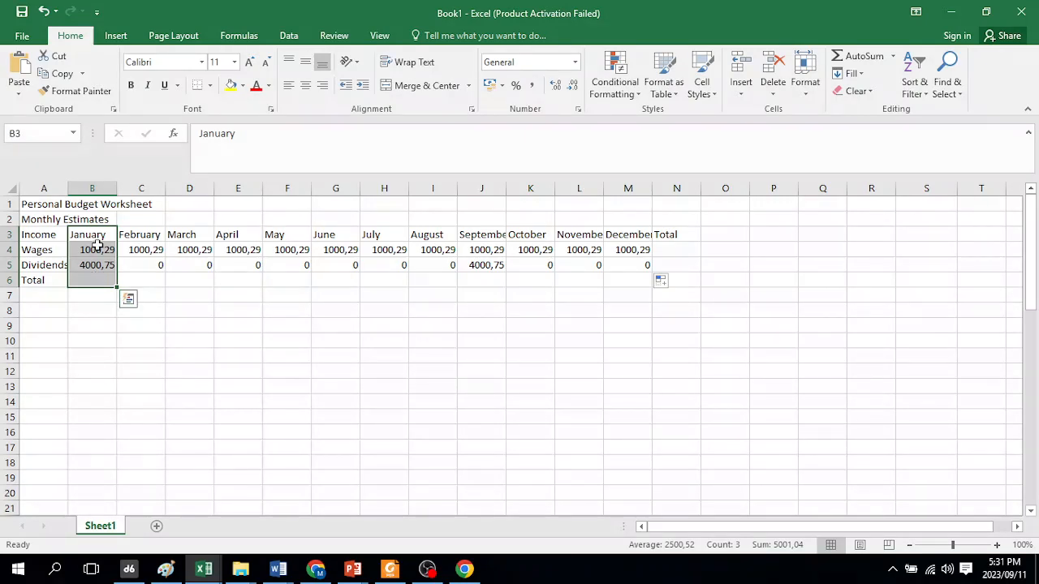
{"action": "left_click_drag", "start_coordinate": [132, 235], "coordinate": [139, 279]}
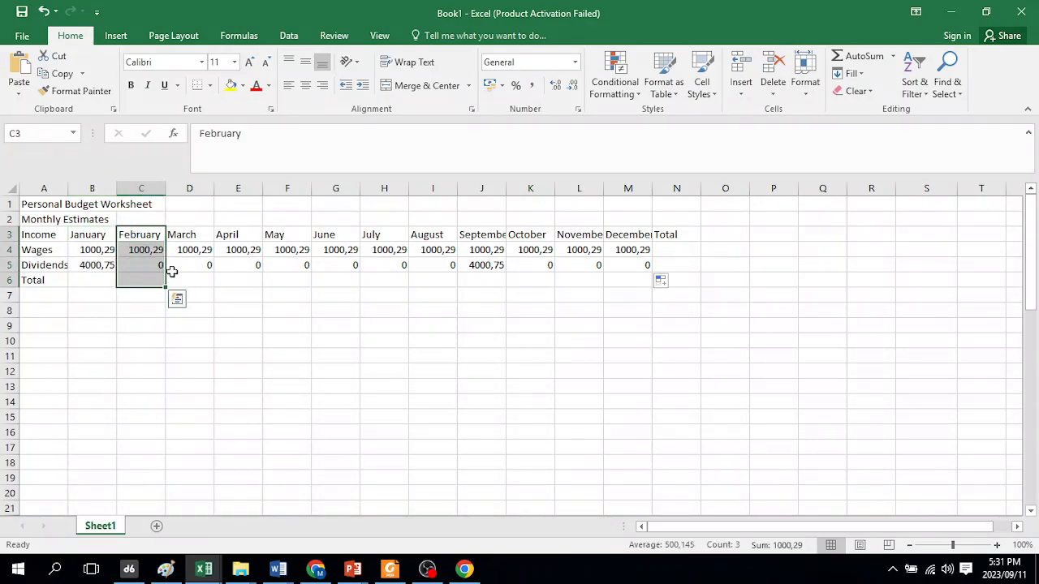
{"action": "left_click_drag", "start_coordinate": [32, 252], "coordinate": [661, 254]}
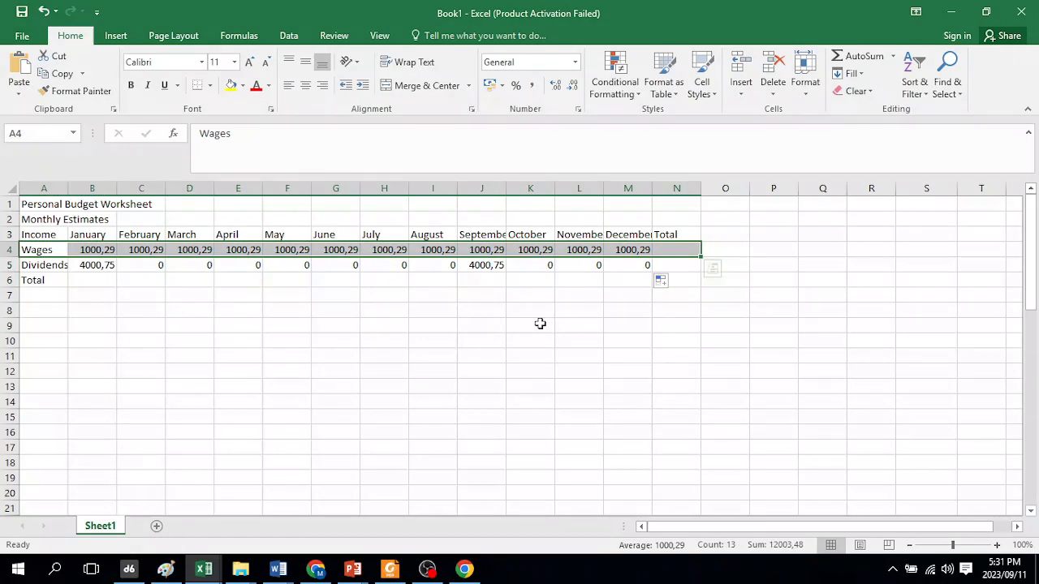
{"action": "left_click", "coordinate": [540, 322]}
{"action": "left_click", "coordinate": [89, 275]}
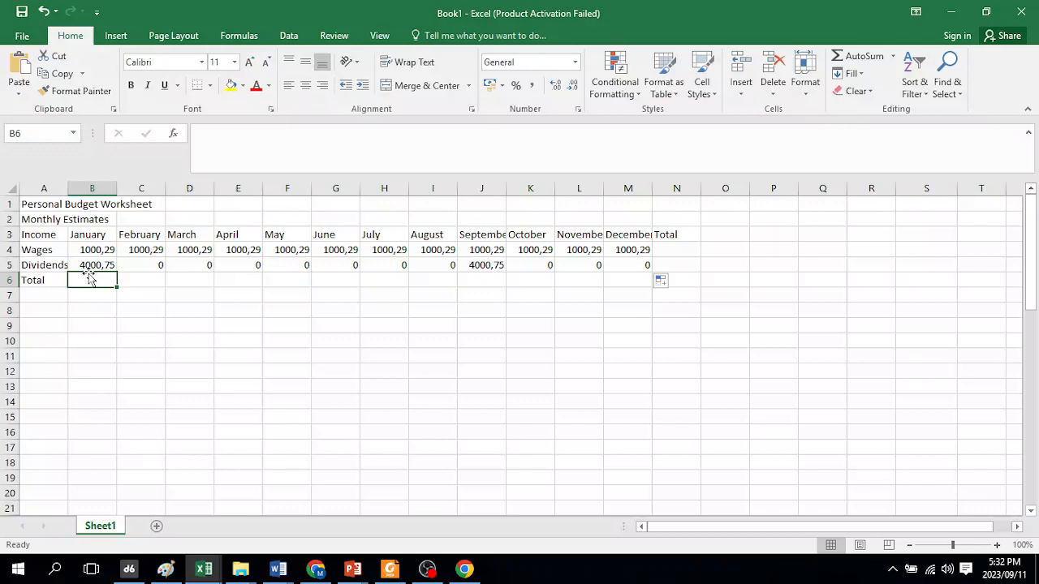
{"action": "type", "text": "500"}
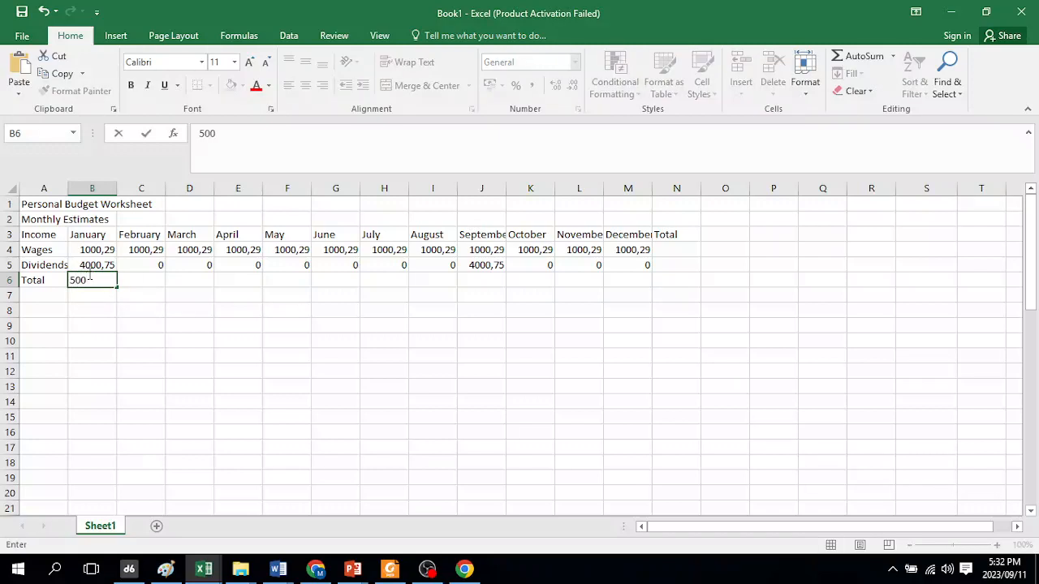
{"action": "type", "text": "1,04"}
{"action": "key", "text": "ctrl+Return"}
{"action": "key", "text": "Return"}
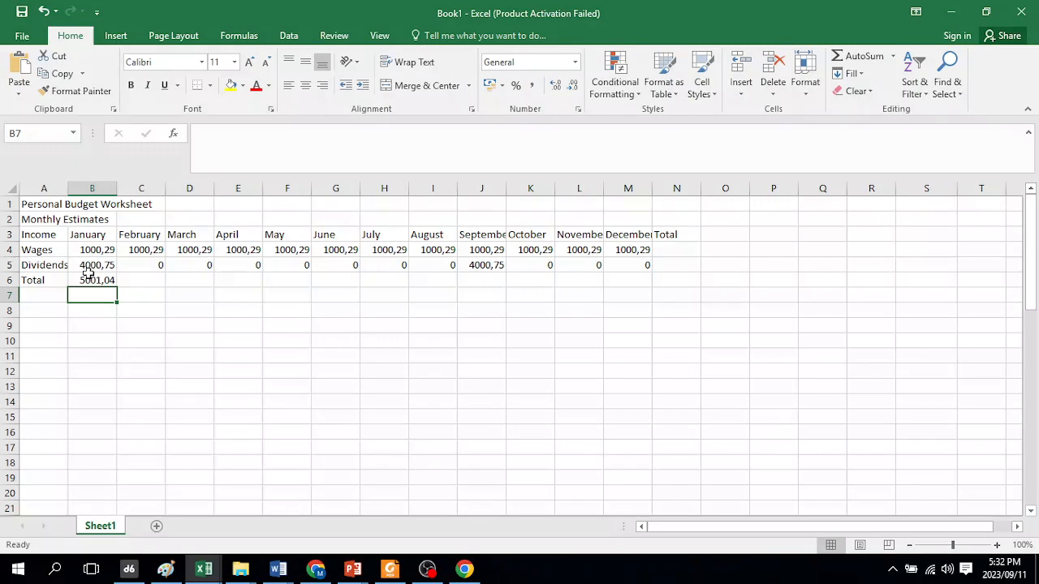
Replace the January total in B6 with the formula =1000,29+4000,75 and view it in the cell
{"action": "left_click", "coordinate": [100, 280]}
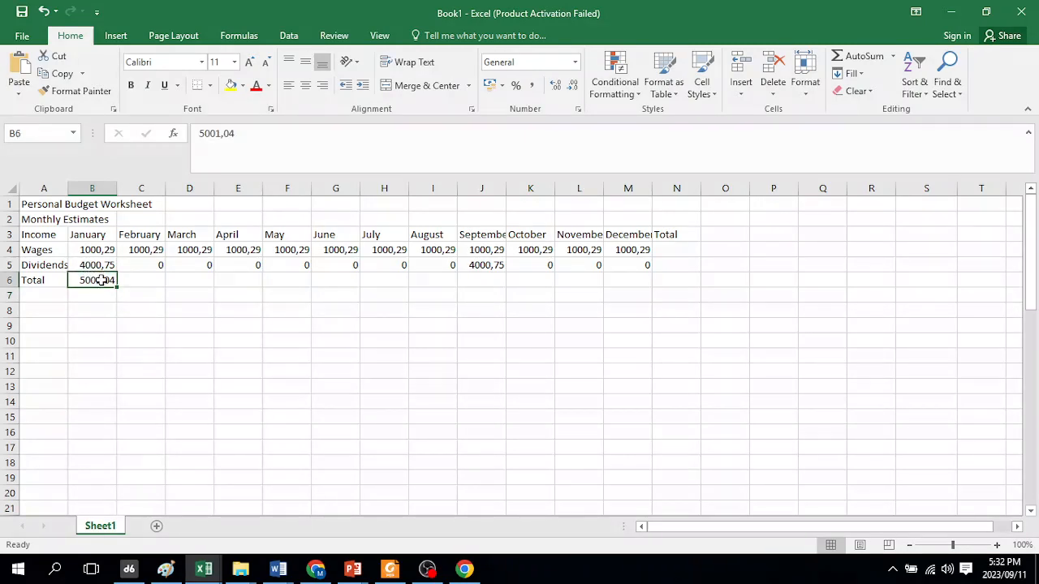
{"action": "key", "text": "Delete"}
{"action": "type", "text": "="}
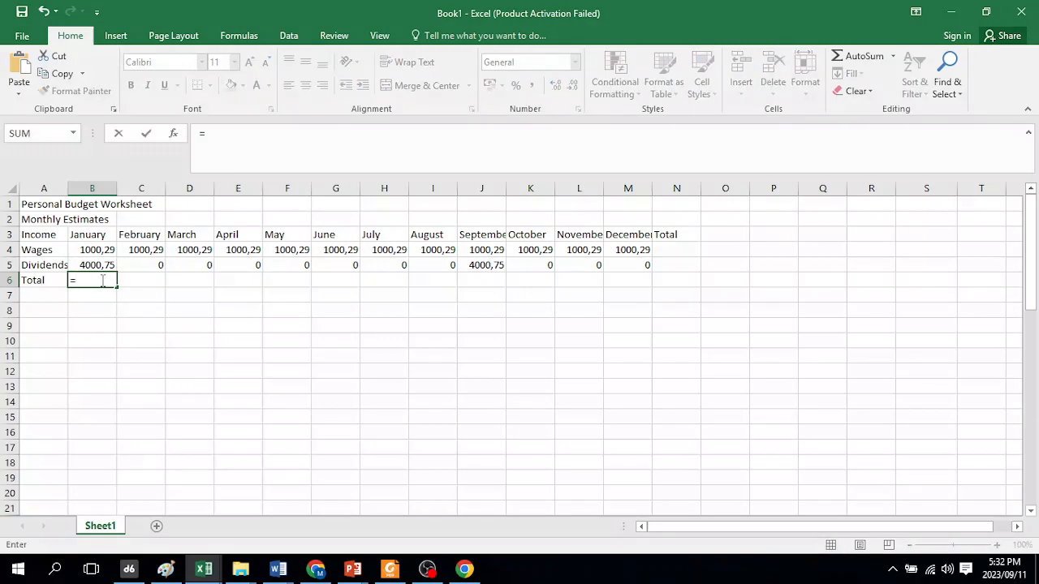
{"action": "type", "text": "1000,29"}
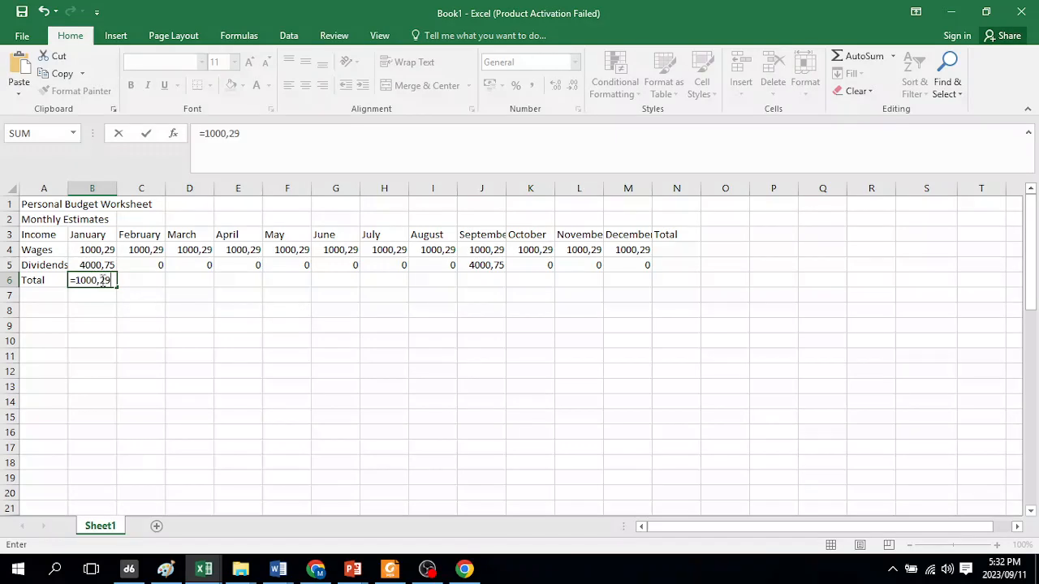
{"action": "type", "text": "+4000,75"}
{"action": "key", "text": "Return"}
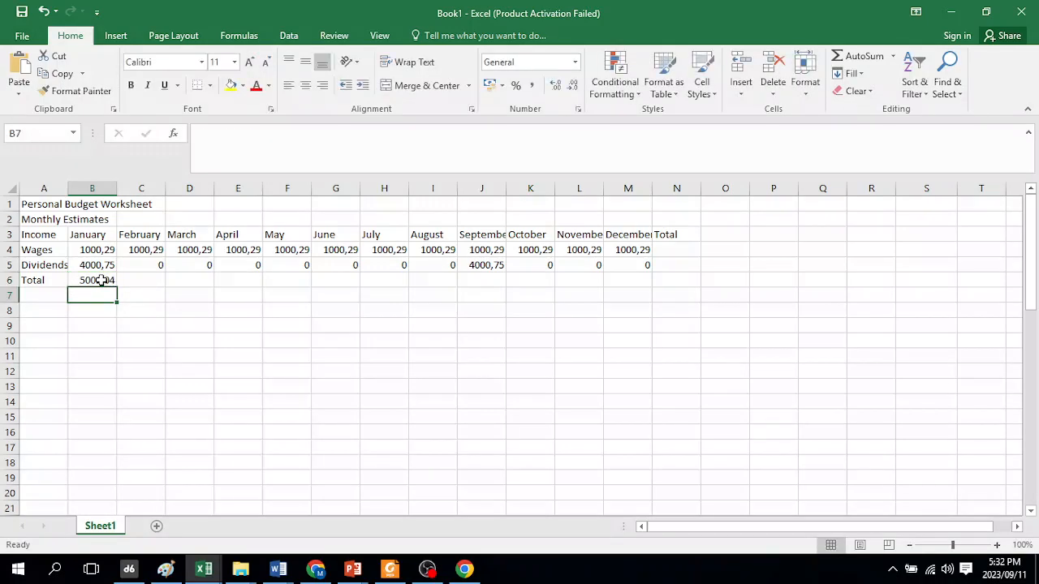
{"action": "left_click", "coordinate": [100, 280]}
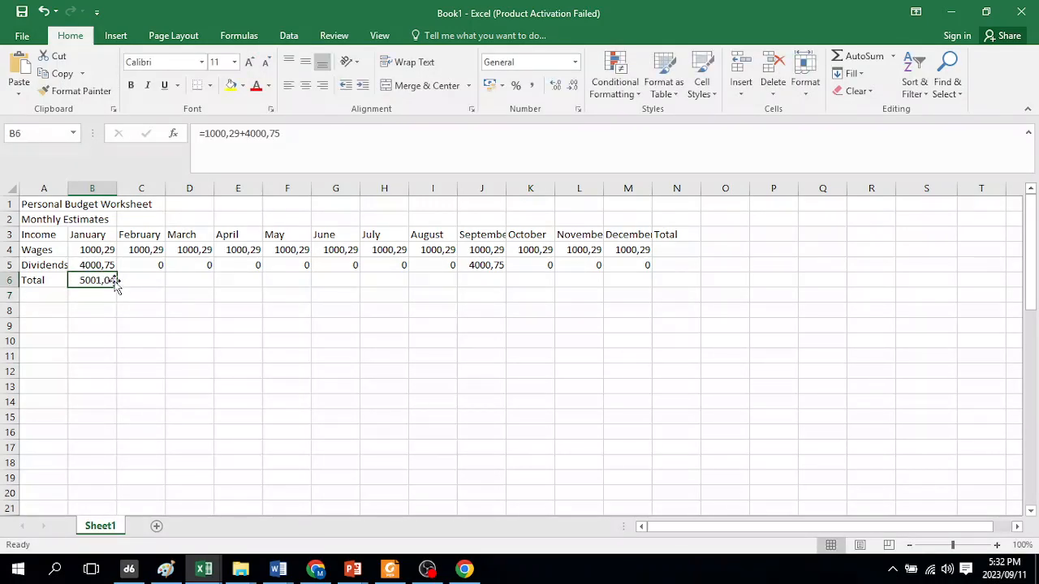
Replace the January total in B6 with the cell-reference formula =B4+B5 and fill it across row 6 through December
{"action": "left_click", "coordinate": [141, 280]}
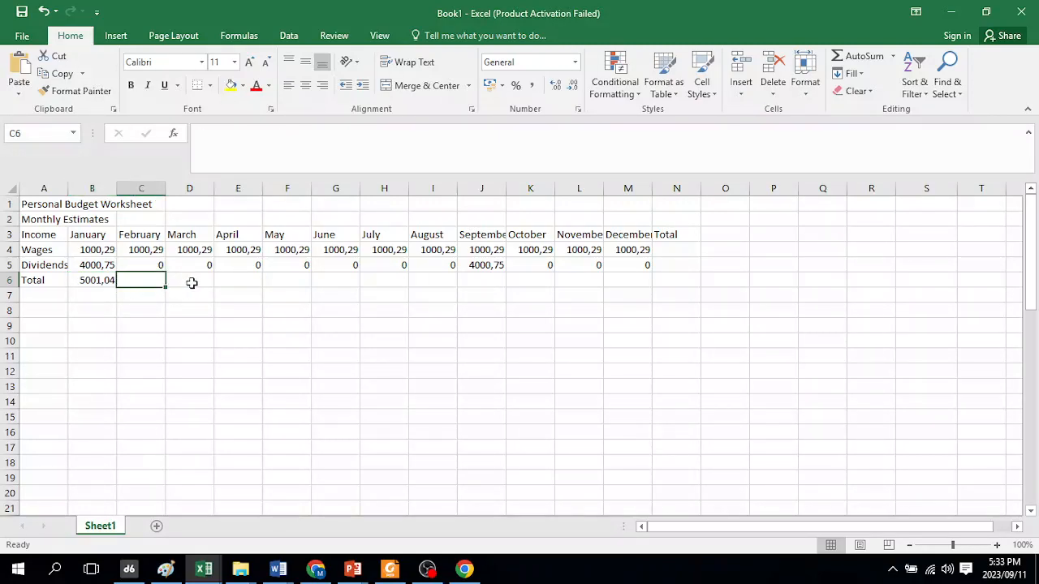
{"action": "left_click", "coordinate": [190, 282]}
{"action": "left_click", "coordinate": [237, 280]}
{"action": "left_click", "coordinate": [111, 281]}
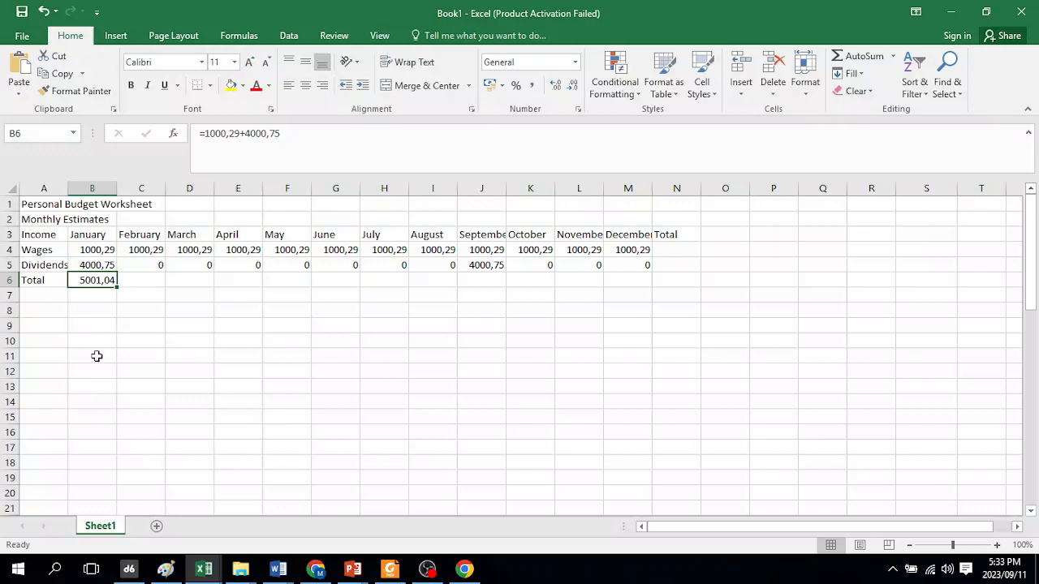
{"action": "key", "text": "Delete"}
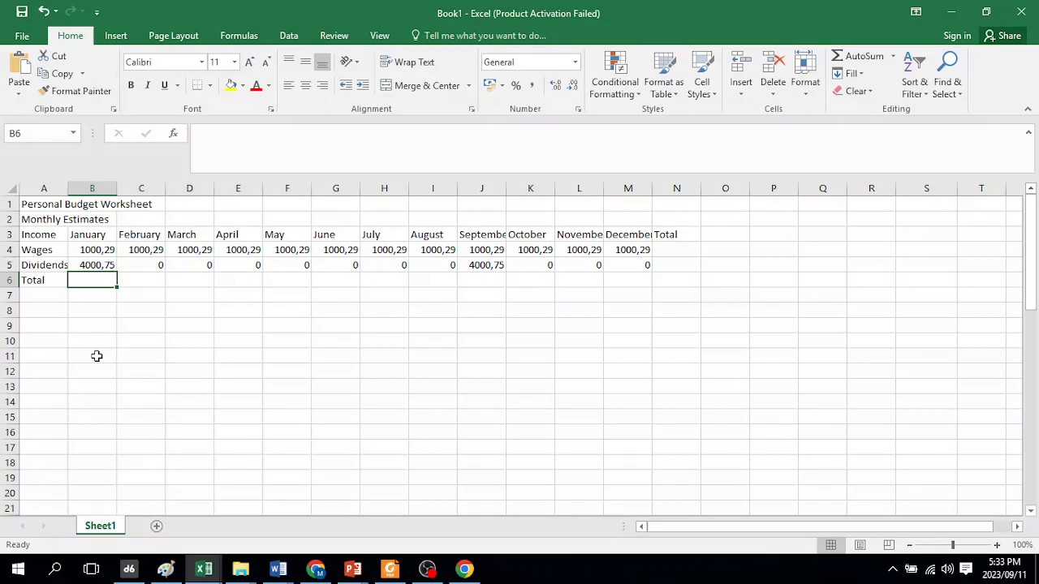
{"action": "type", "text": "="}
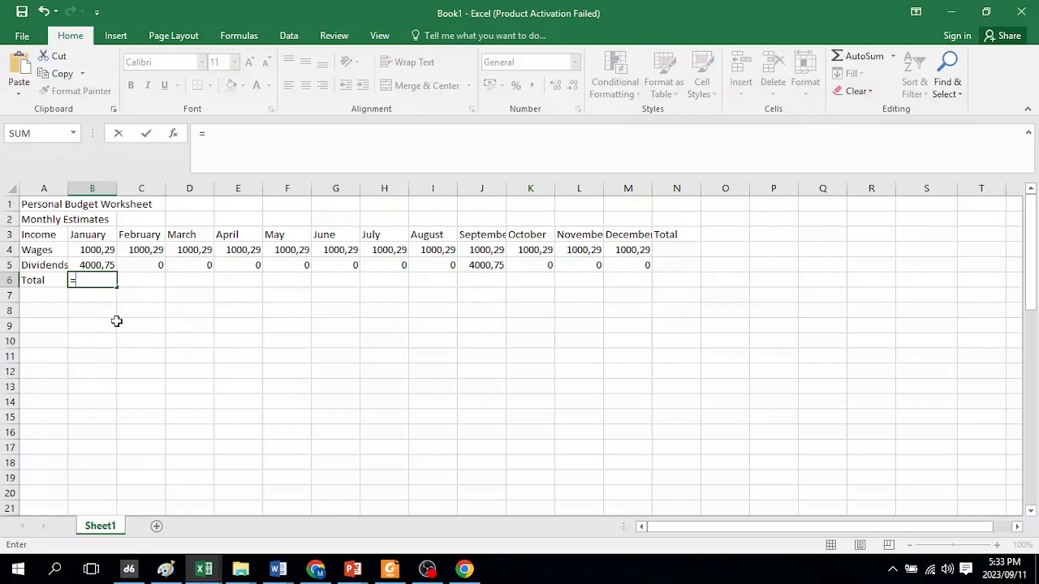
{"action": "left_click", "coordinate": [92, 250]}
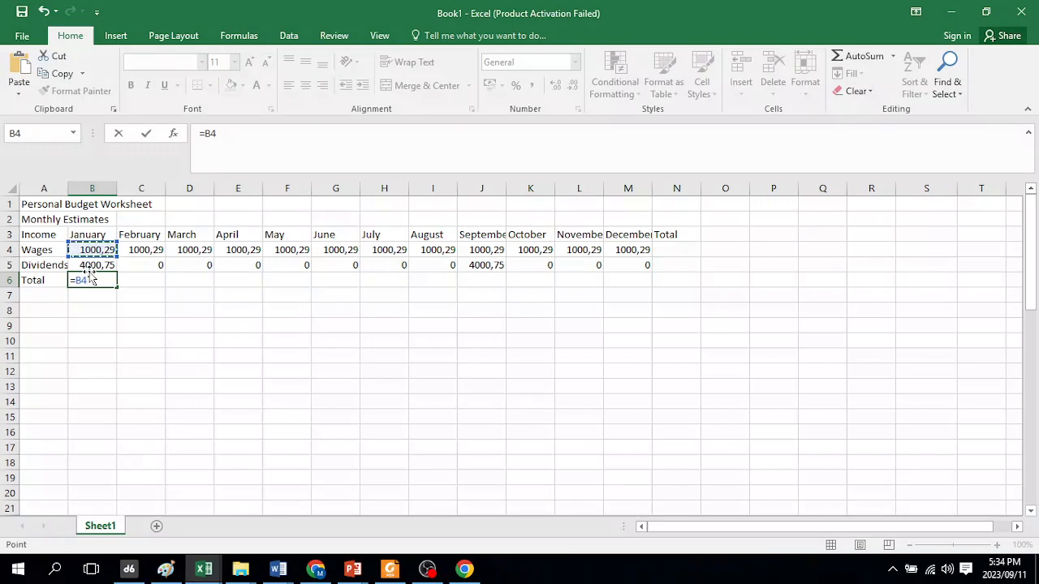
{"action": "type", "text": "+"}
{"action": "left_click", "coordinate": [95, 265]}
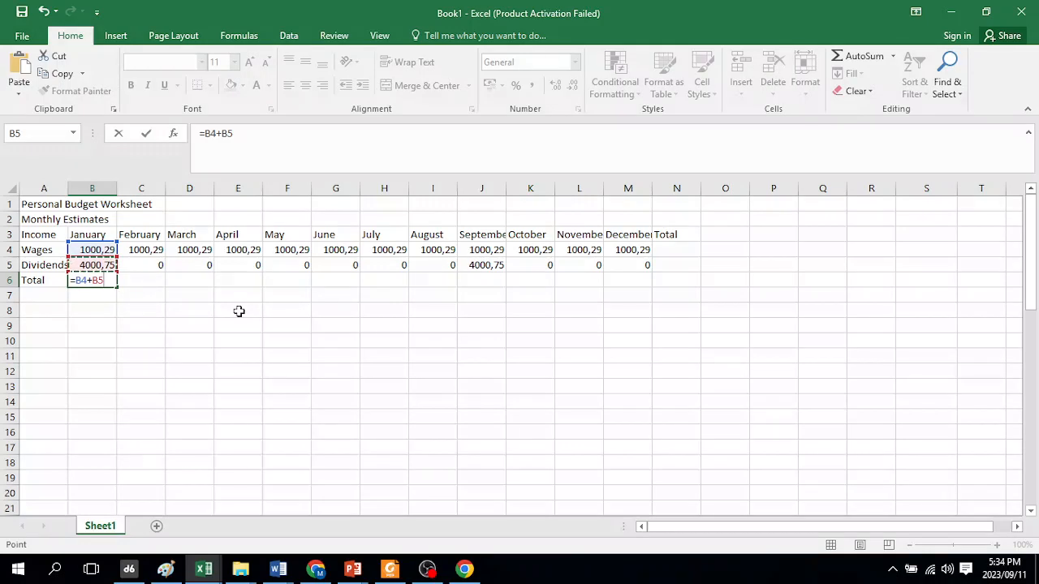
{"action": "key", "text": "Return"}
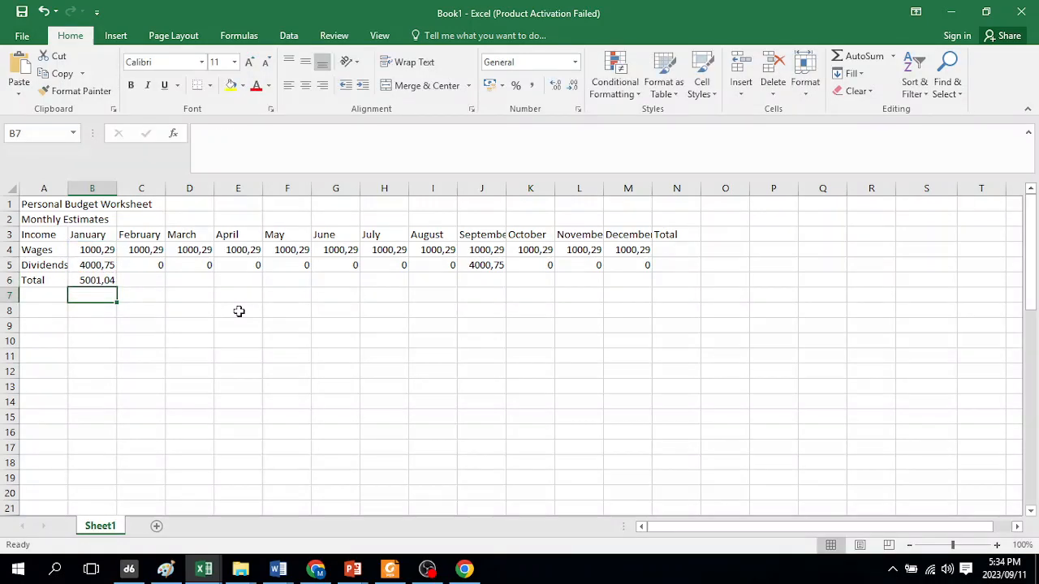
{"action": "left_click", "coordinate": [102, 280]}
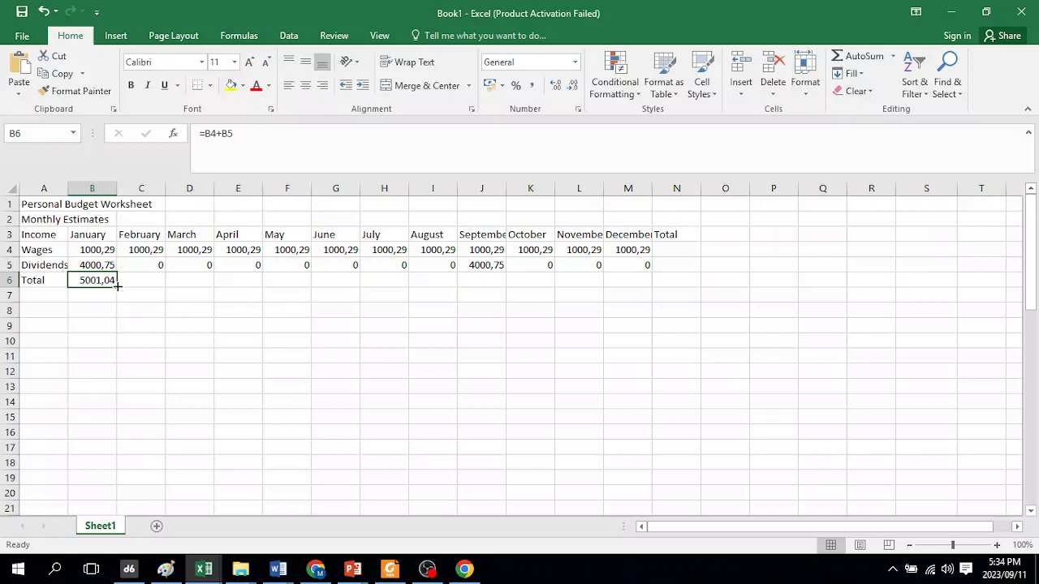
{"action": "left_click_drag", "start_coordinate": [117, 285], "coordinate": [640, 293]}
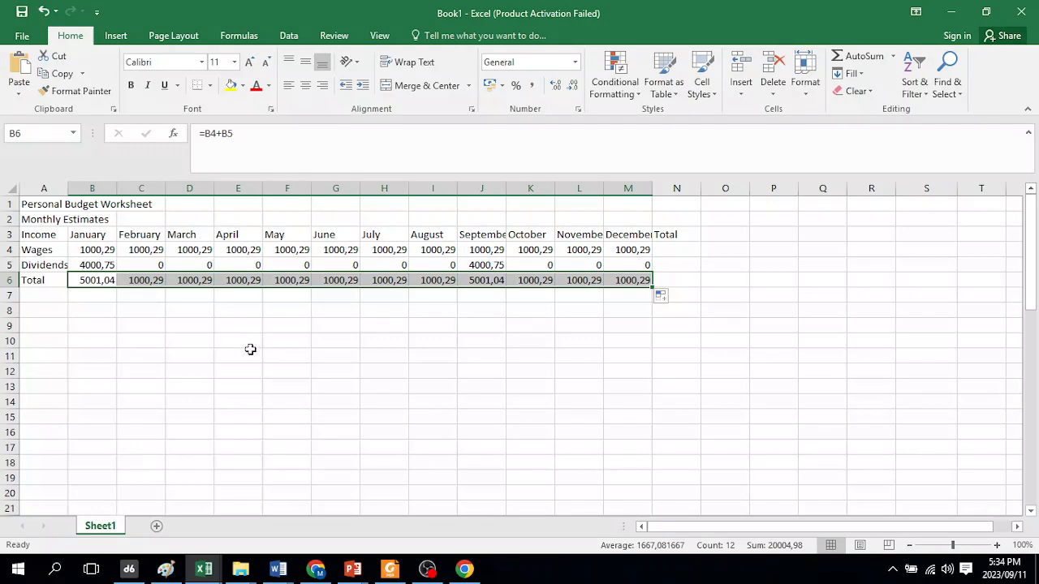
Examine the total formulas in row 6 for January through April and December, along with the dividends and September figures
{"action": "left_click", "coordinate": [88, 281]}
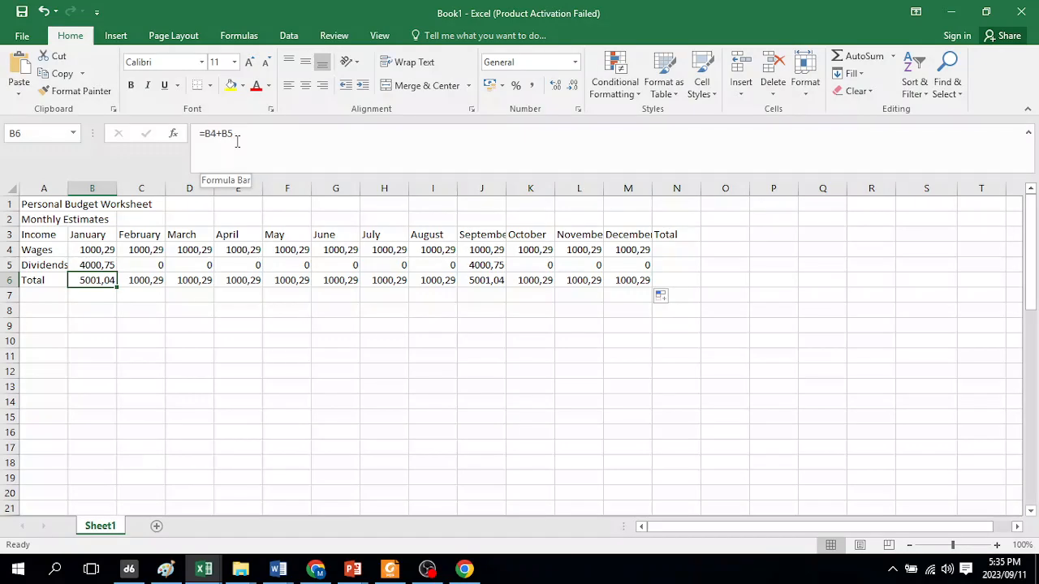
{"action": "left_click", "coordinate": [148, 281]}
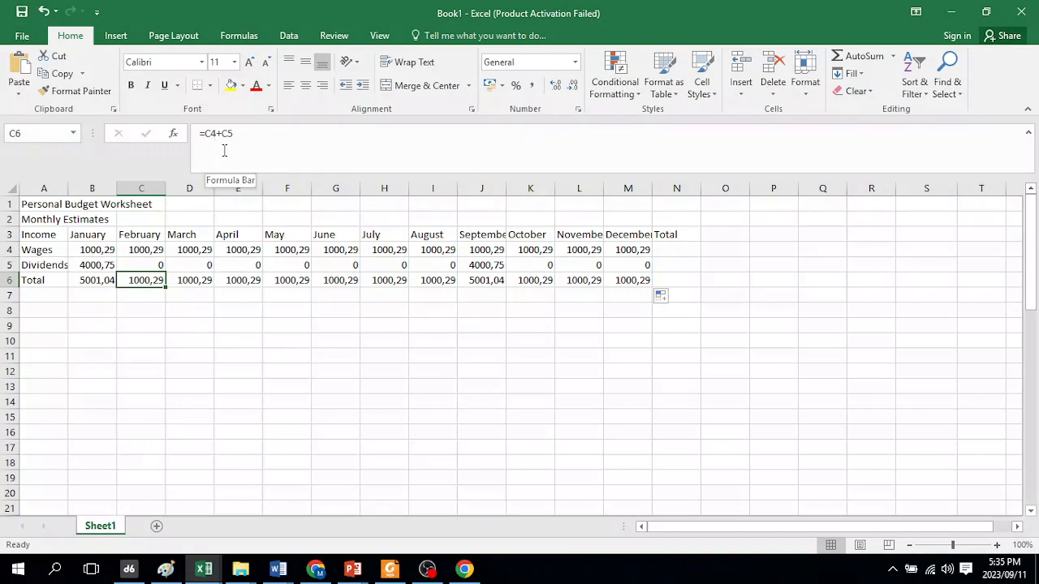
{"action": "left_click", "coordinate": [195, 278]}
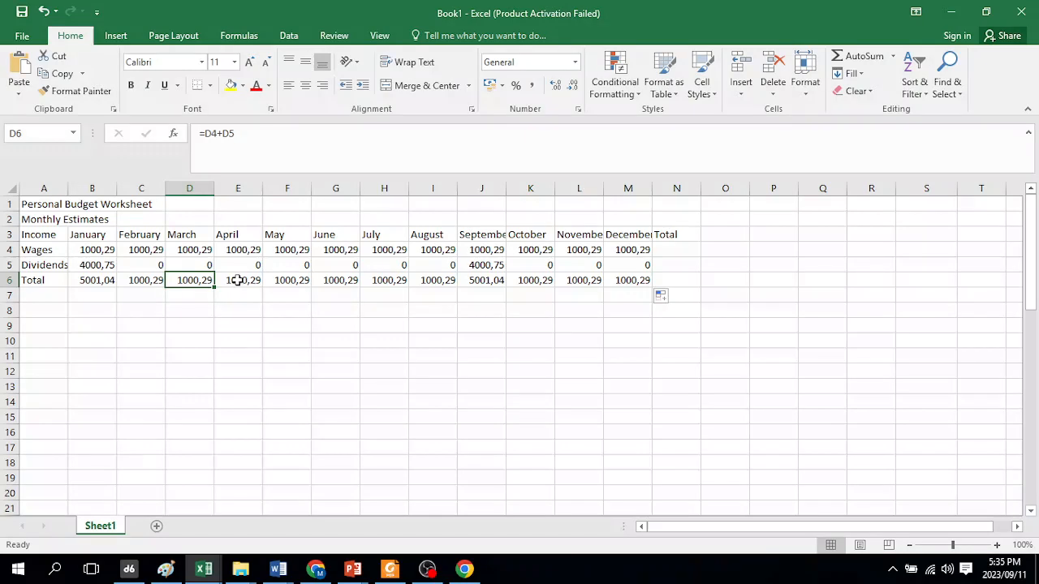
{"action": "left_click", "coordinate": [237, 281]}
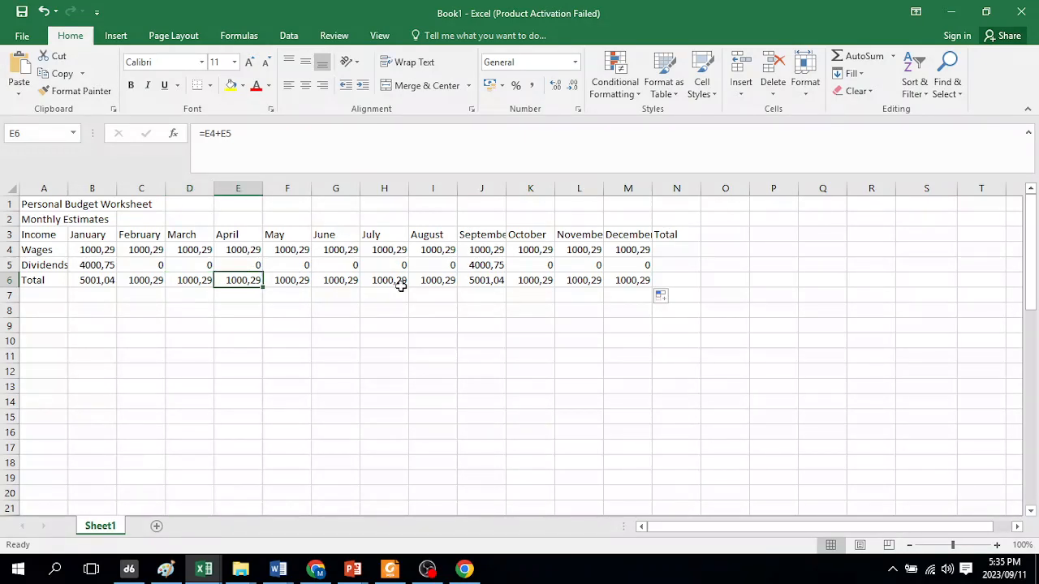
{"action": "left_click", "coordinate": [634, 279]}
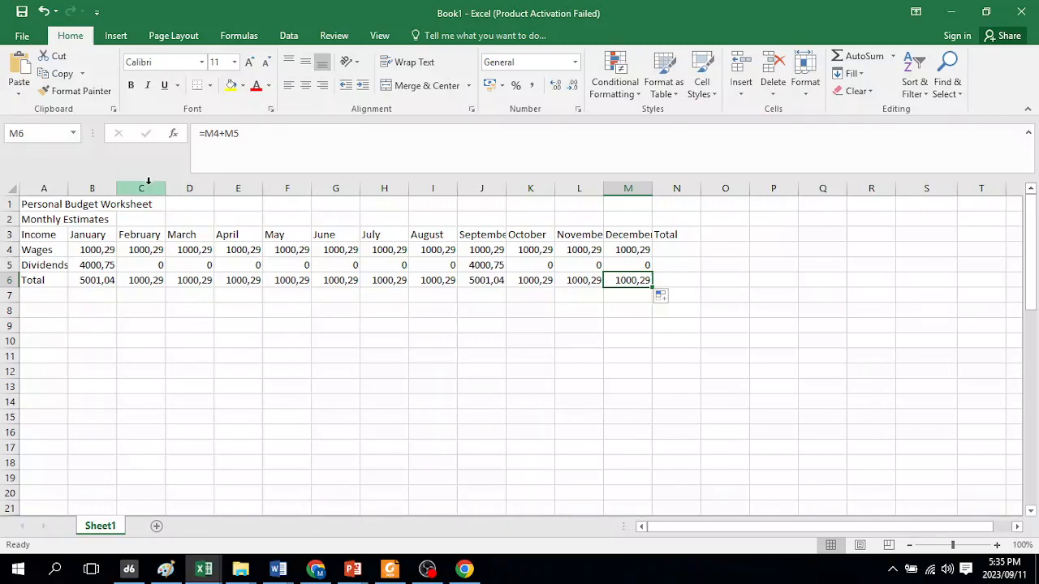
{"action": "left_click", "coordinate": [151, 264]}
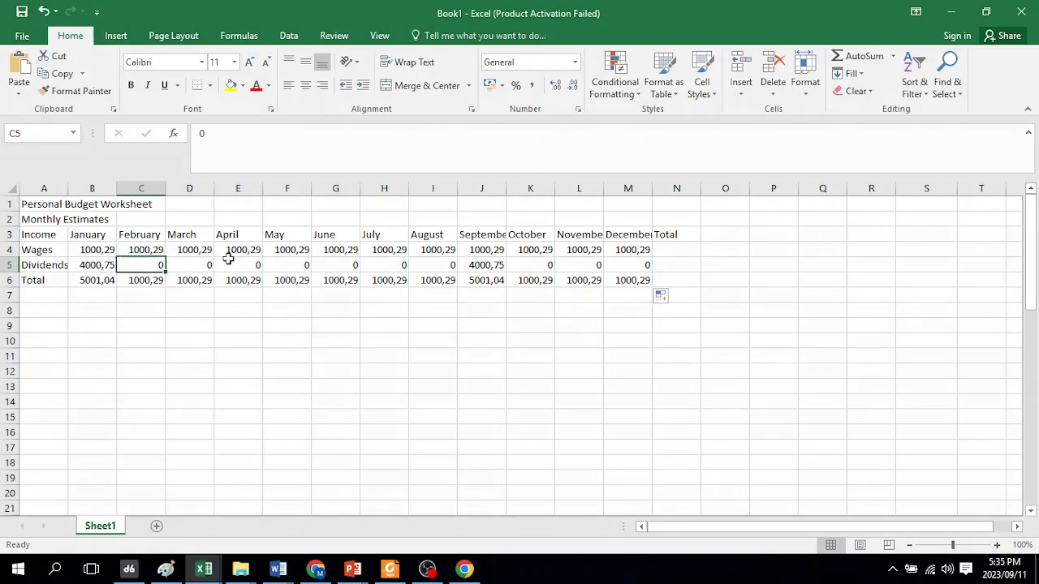
{"action": "left_click_drag", "start_coordinate": [154, 263], "coordinate": [476, 281]}
{"action": "left_click", "coordinate": [474, 247]}
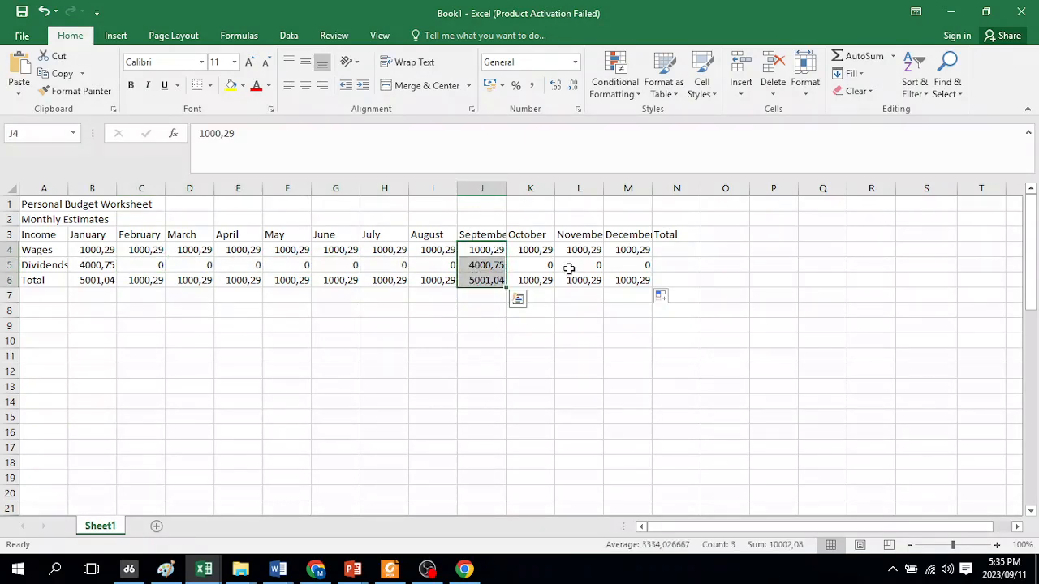
{"action": "left_click", "coordinate": [546, 435]}
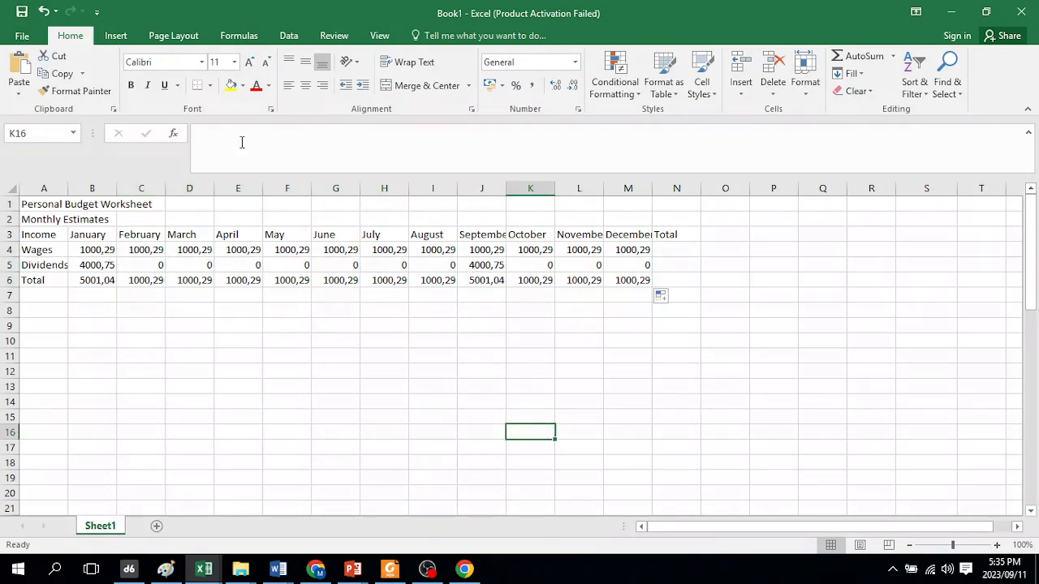
Clear the contents of the Total row from B6 through N6
{"action": "left_click", "coordinate": [86, 282]}
{"action": "left_click_drag", "start_coordinate": [86, 283], "coordinate": [661, 278]}
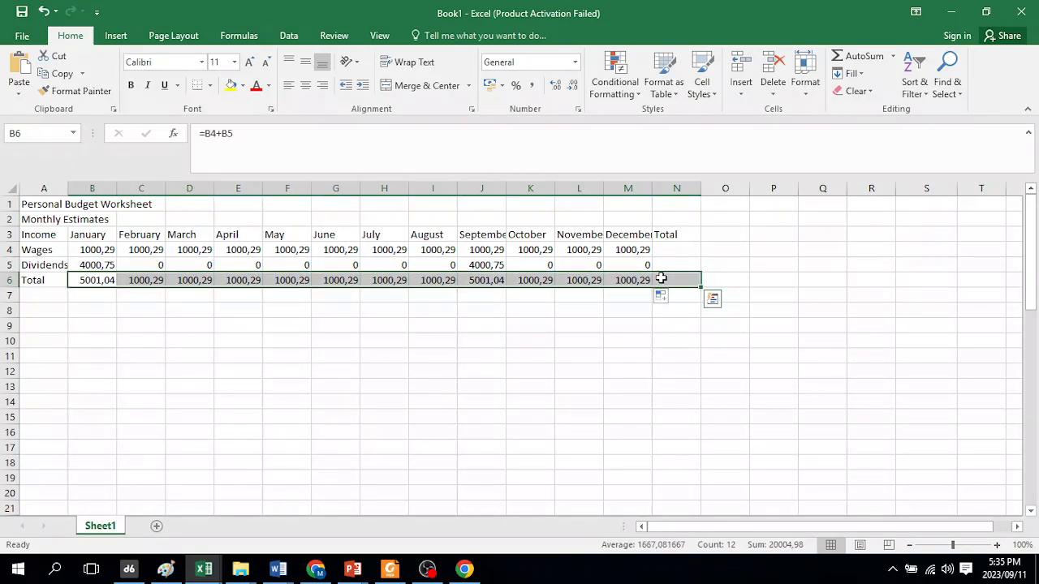
{"action": "key", "text": "Delete"}
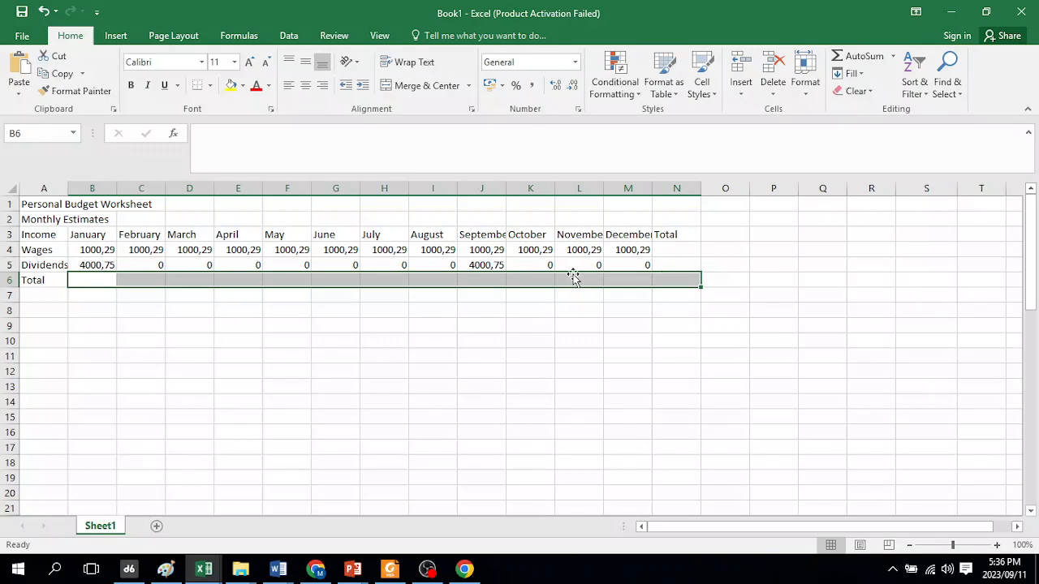
Enter the function formula =SUM(B4:B5) as the January total in cell B6
{"action": "left_click", "coordinate": [84, 280]}
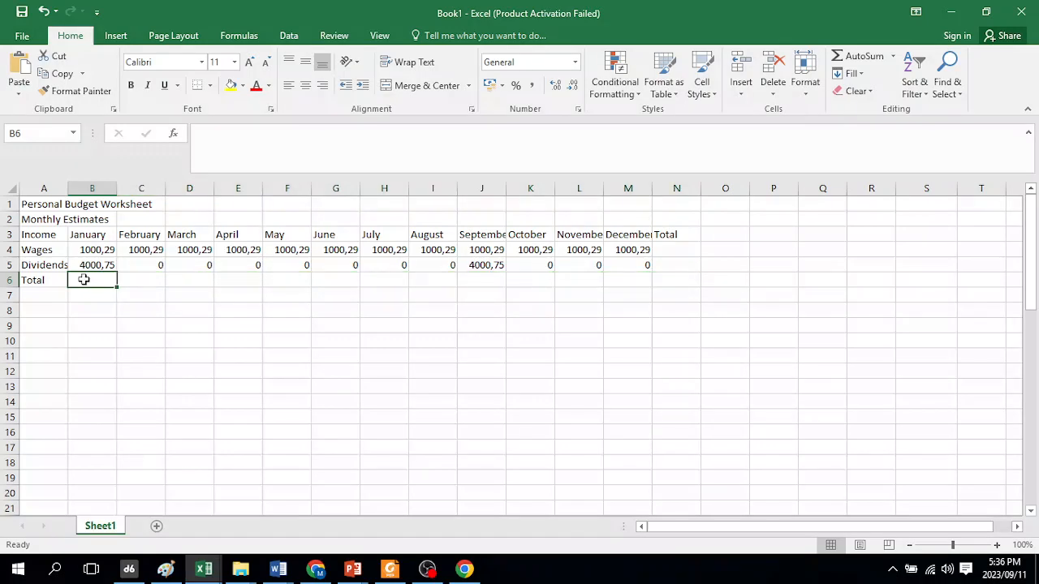
{"action": "type", "text": "="}
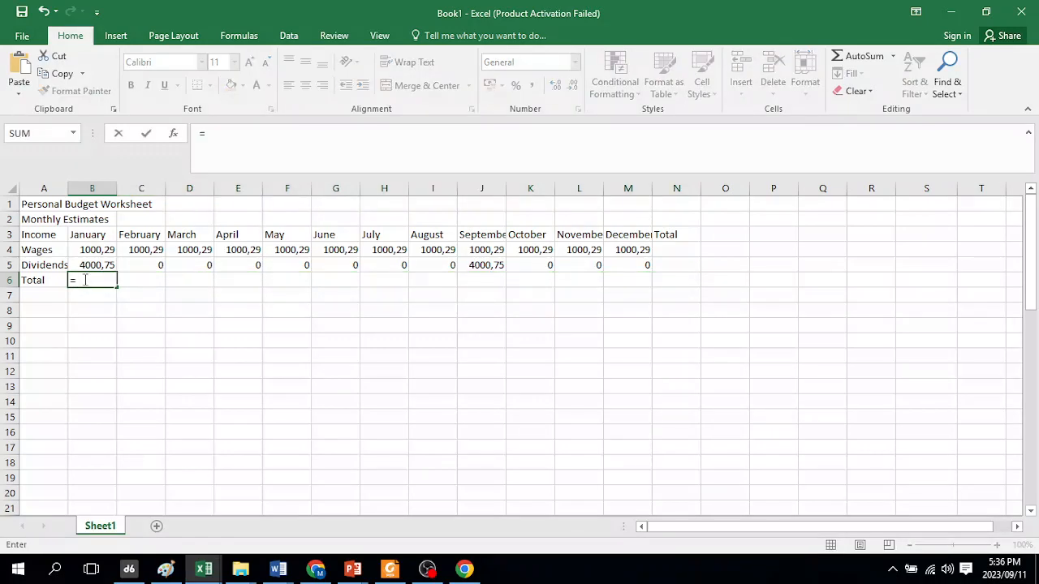
{"action": "type", "text": "sum"}
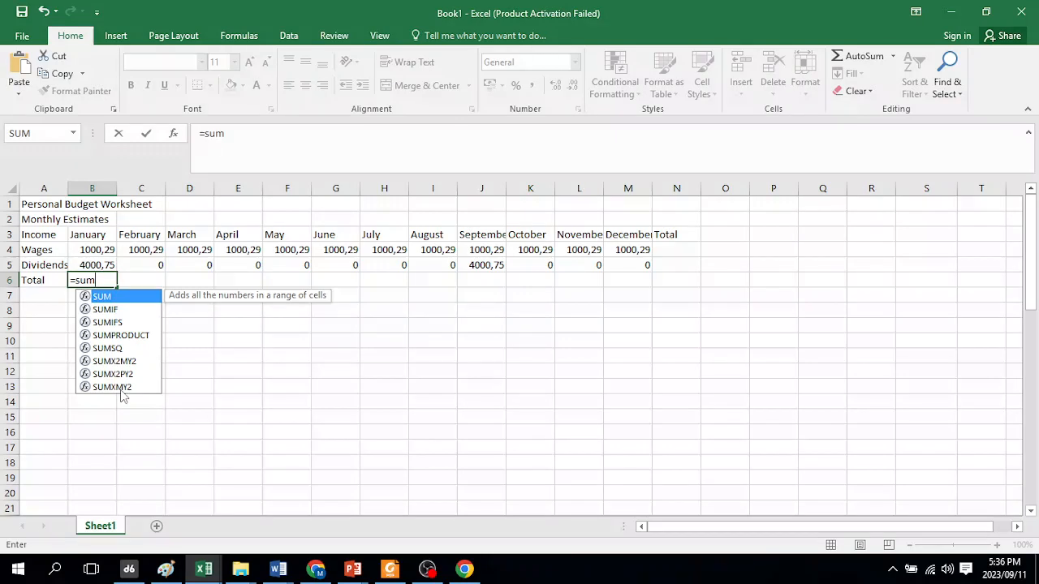
{"action": "double_click", "coordinate": [106, 297]}
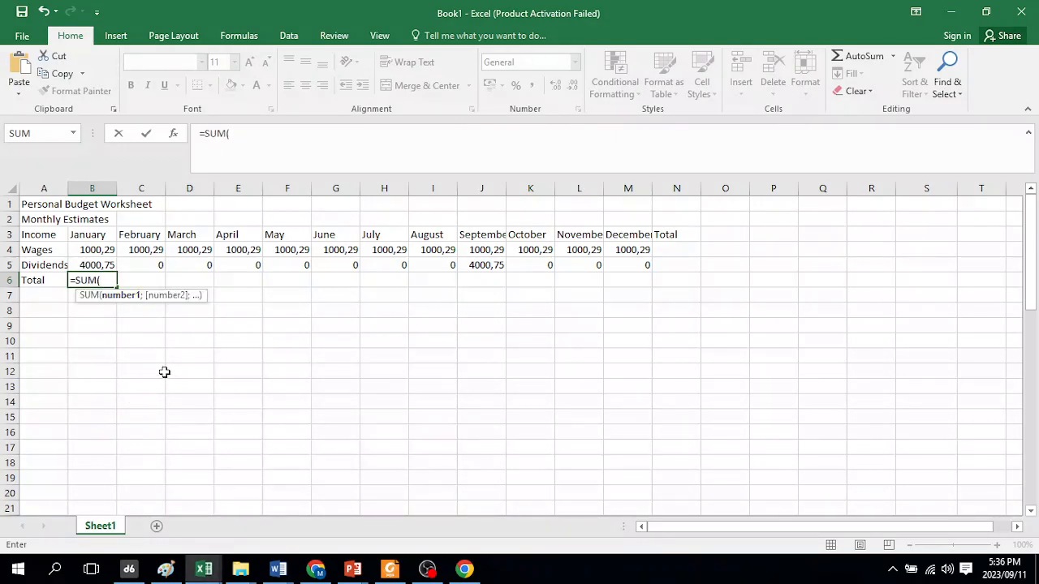
{"action": "left_click", "coordinate": [93, 254]}
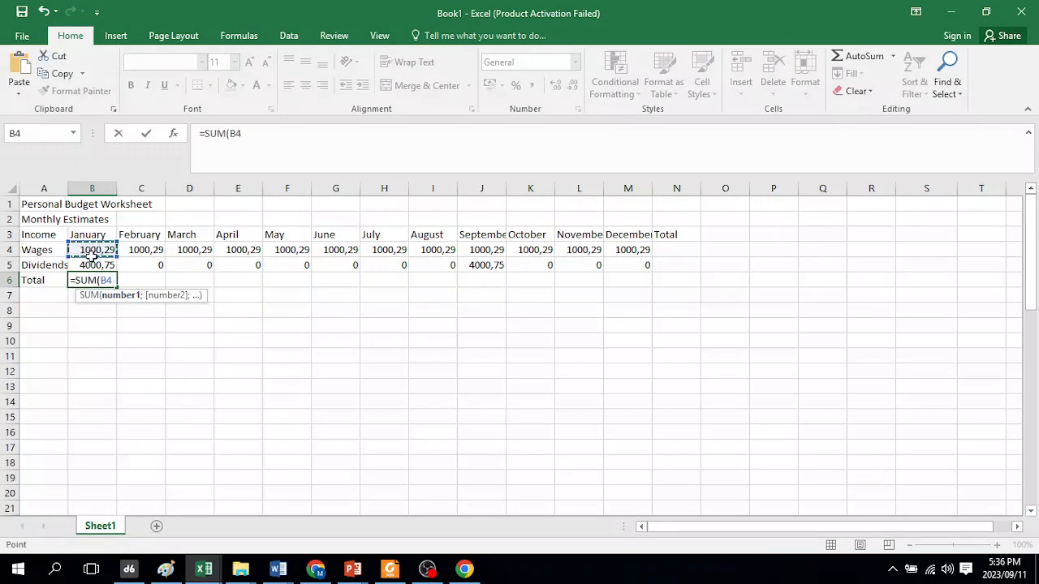
{"action": "left_click_drag", "start_coordinate": [93, 253], "coordinate": [89, 265]}
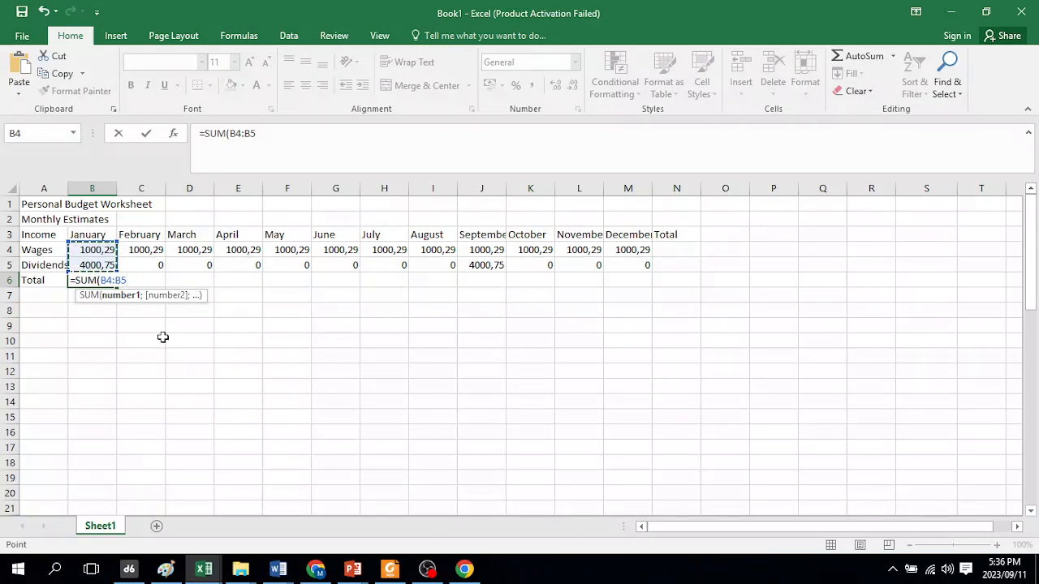
{"action": "type", "text": ")"}
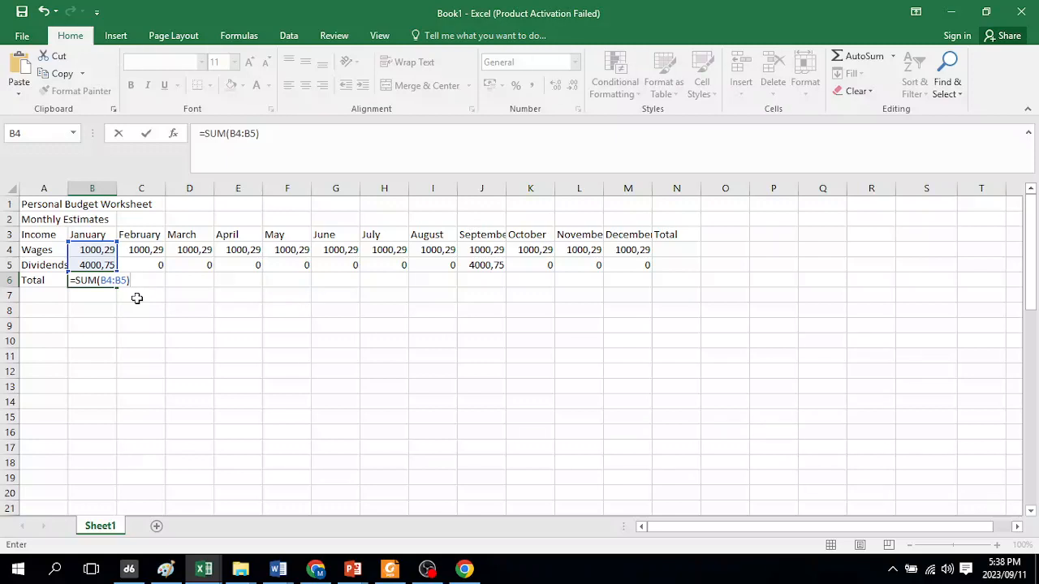
{"action": "key", "text": "Return"}
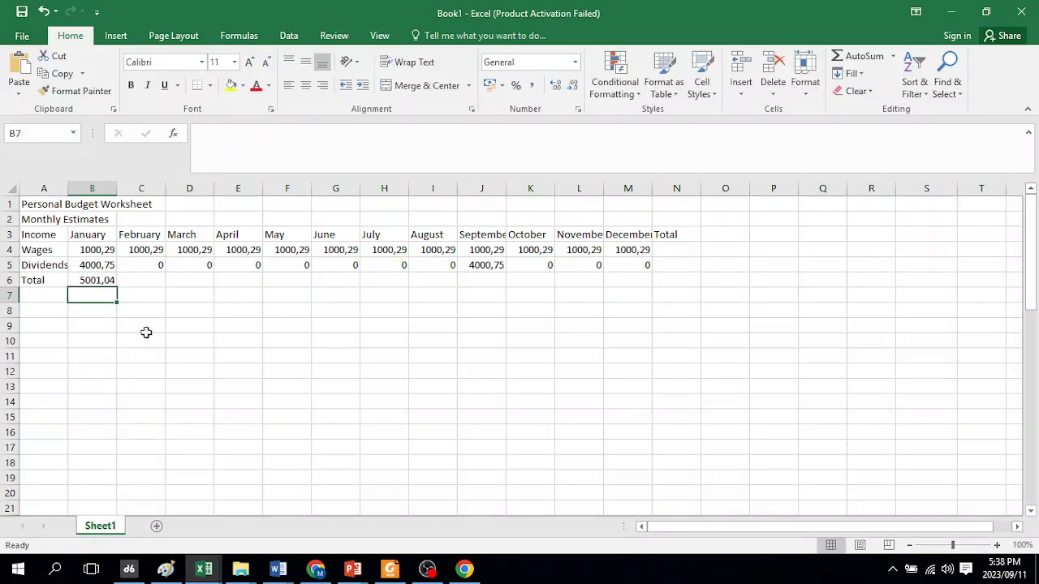
Fill the SUM formula from B6 across through December in M6 and check the copied formulas in several months
{"action": "left_click", "coordinate": [109, 280]}
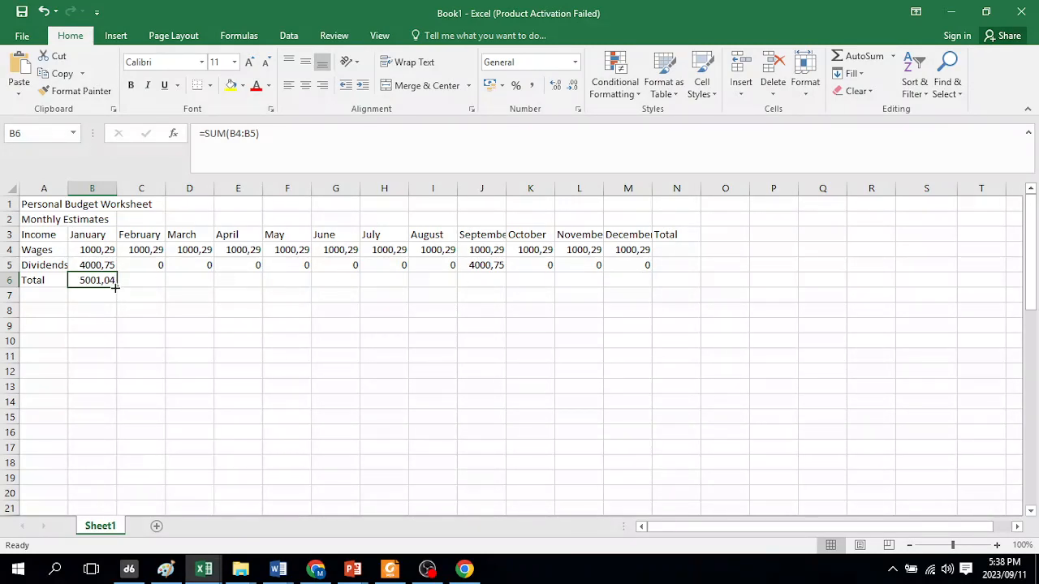
{"action": "left_click_drag", "start_coordinate": [116, 284], "coordinate": [654, 290]}
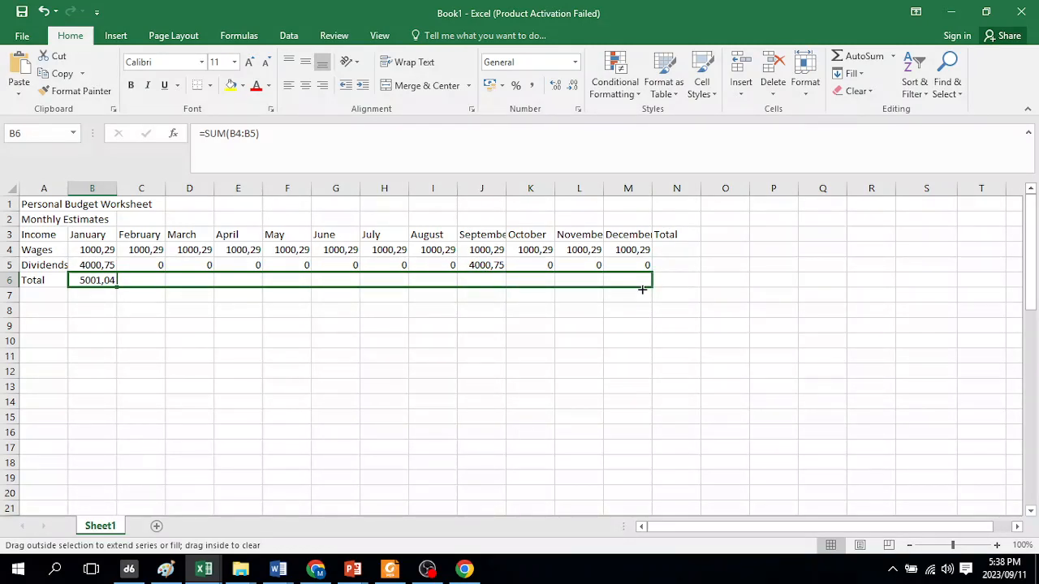
{"action": "left_click", "coordinate": [140, 281]}
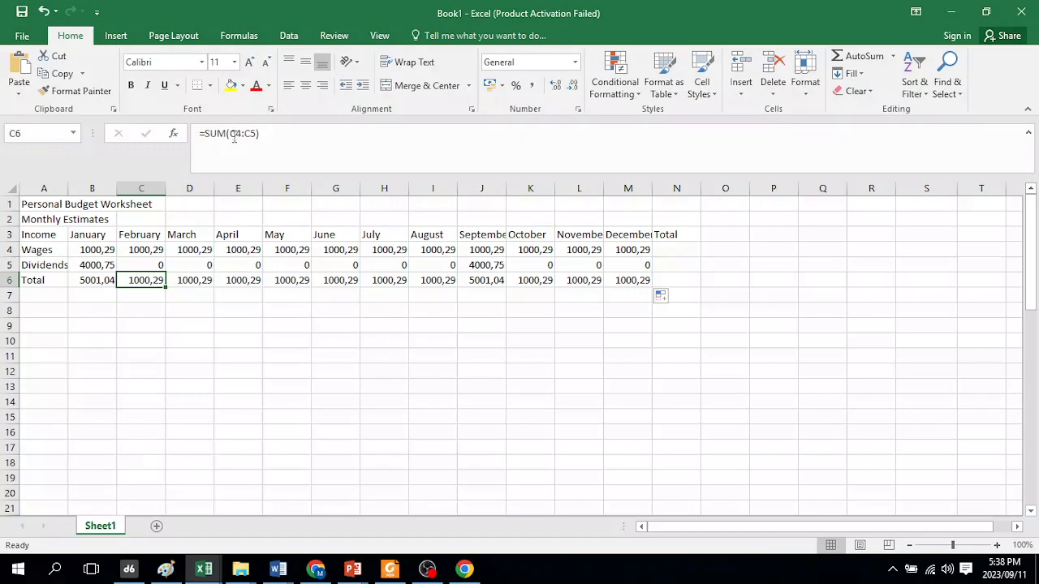
{"action": "left_click", "coordinate": [96, 280]}
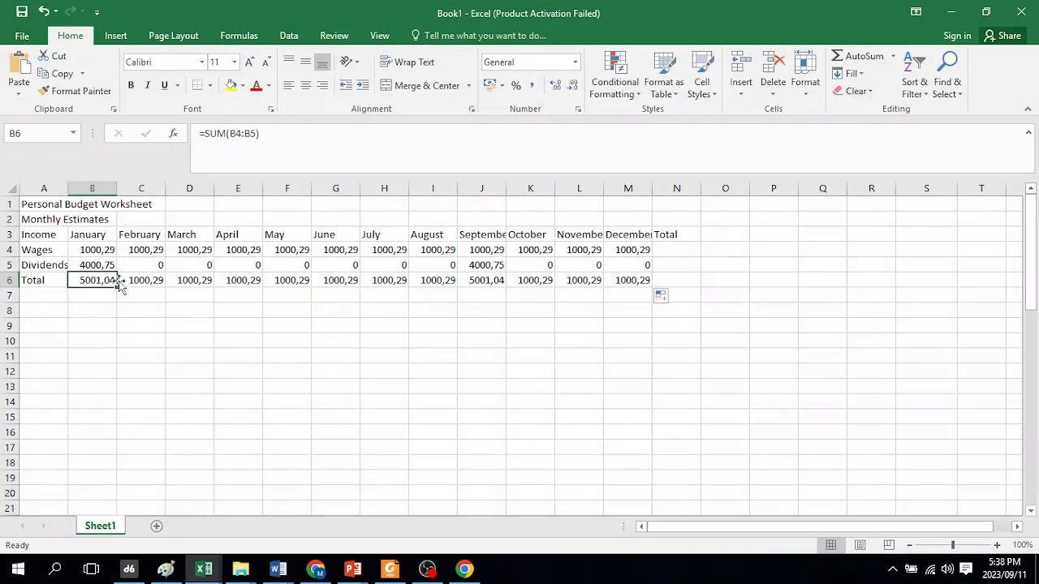
{"action": "left_click", "coordinate": [157, 280]}
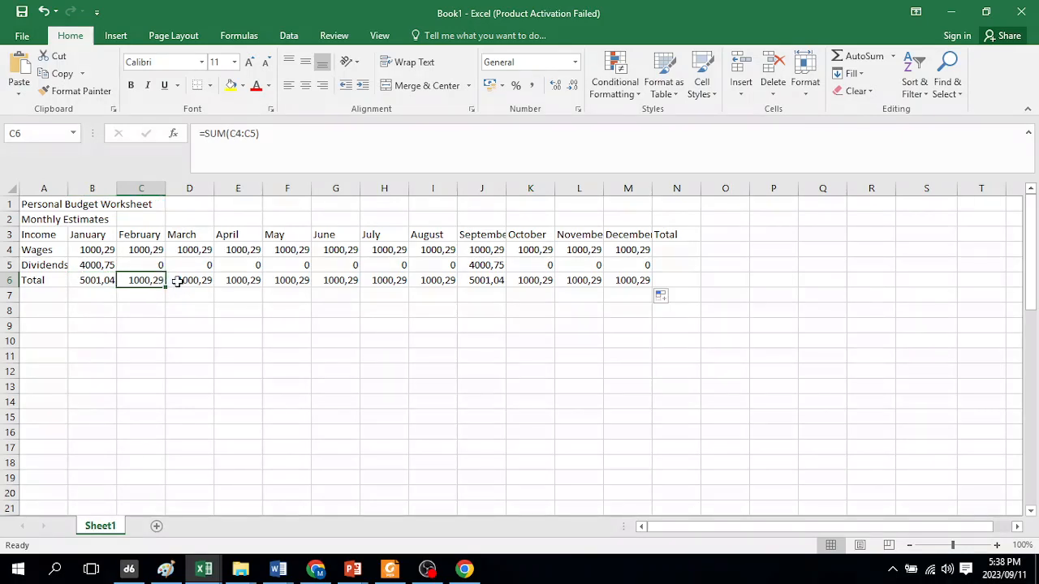
{"action": "left_click", "coordinate": [189, 281]}
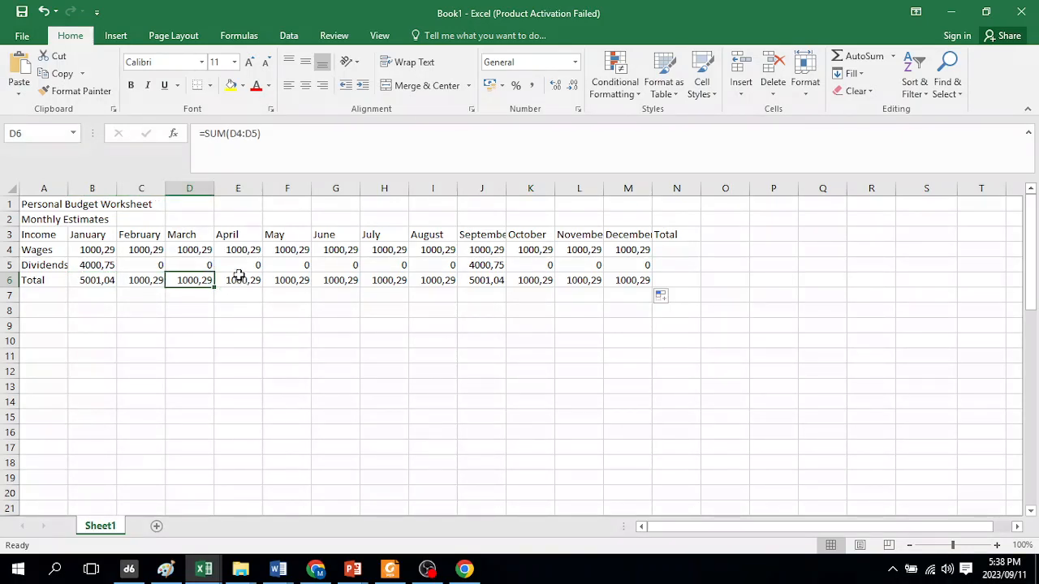
{"action": "left_click", "coordinate": [240, 280]}
{"action": "left_click", "coordinate": [641, 280]}
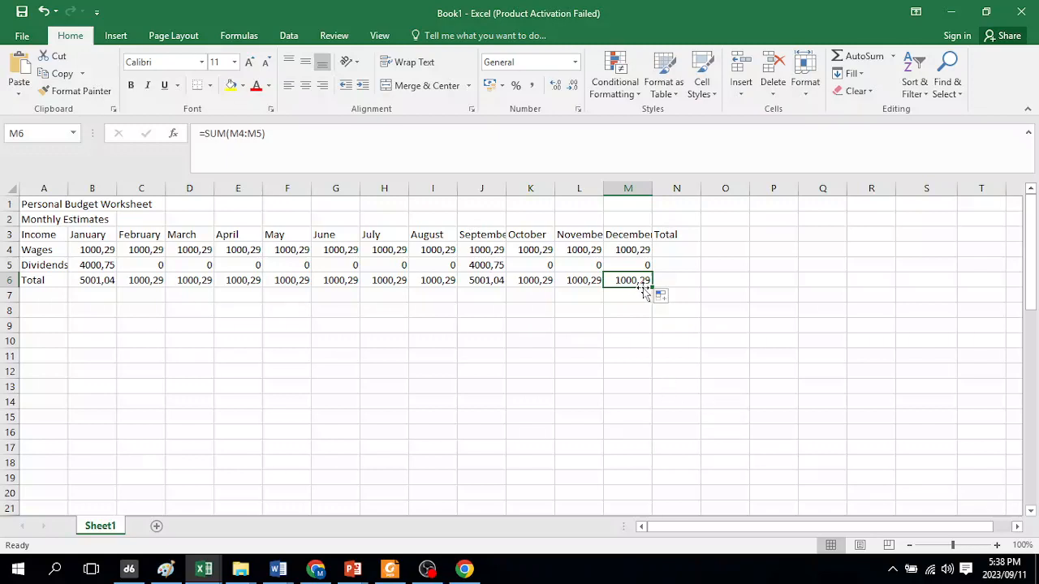
Enter the formula =SUM(B4:M4) in cell N4 as the yearly total for wages
{"action": "left_click", "coordinate": [675, 251]}
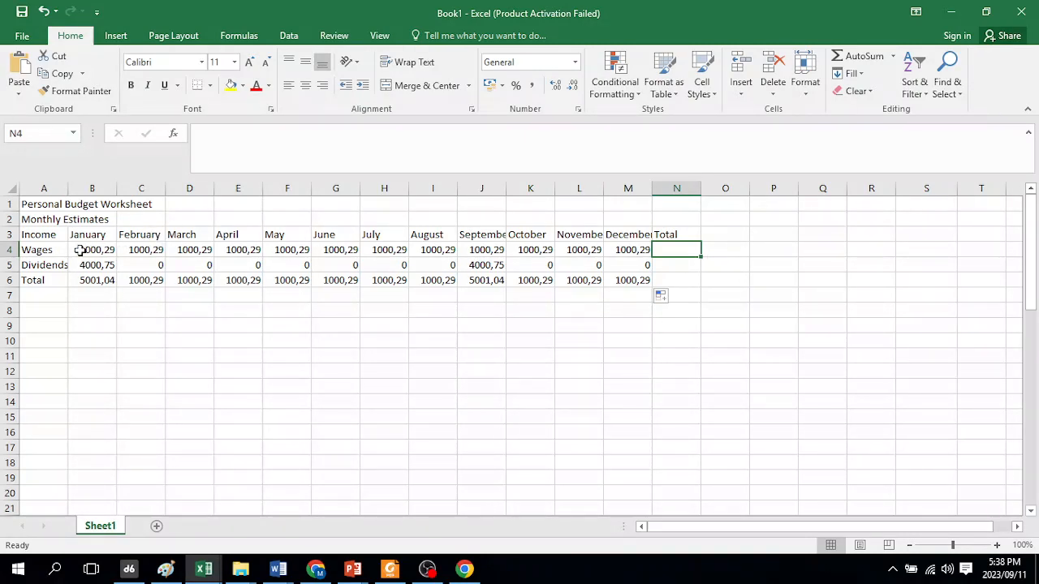
{"action": "left_click_drag", "start_coordinate": [91, 250], "coordinate": [617, 254]}
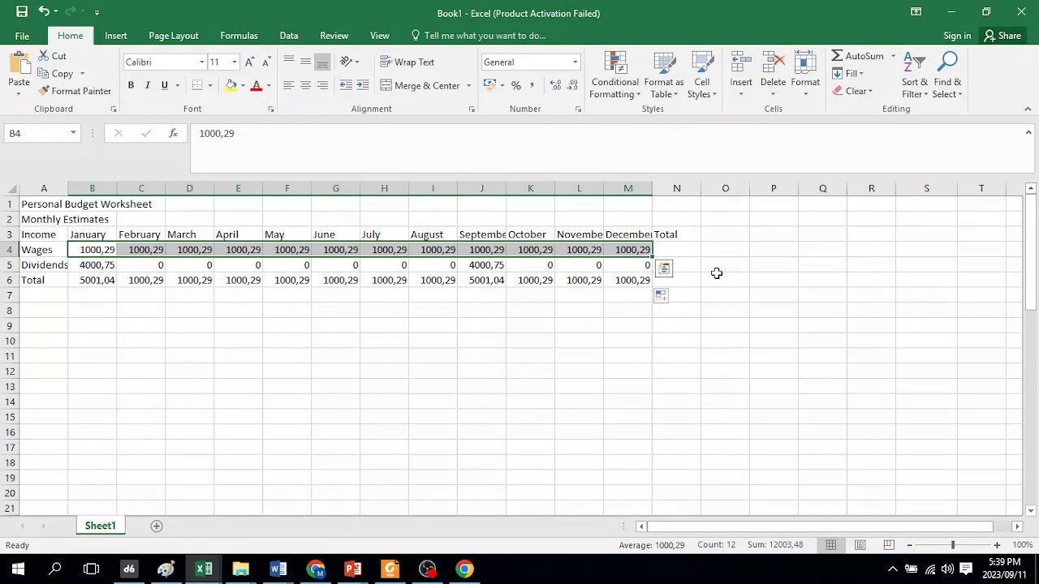
{"action": "left_click", "coordinate": [687, 247]}
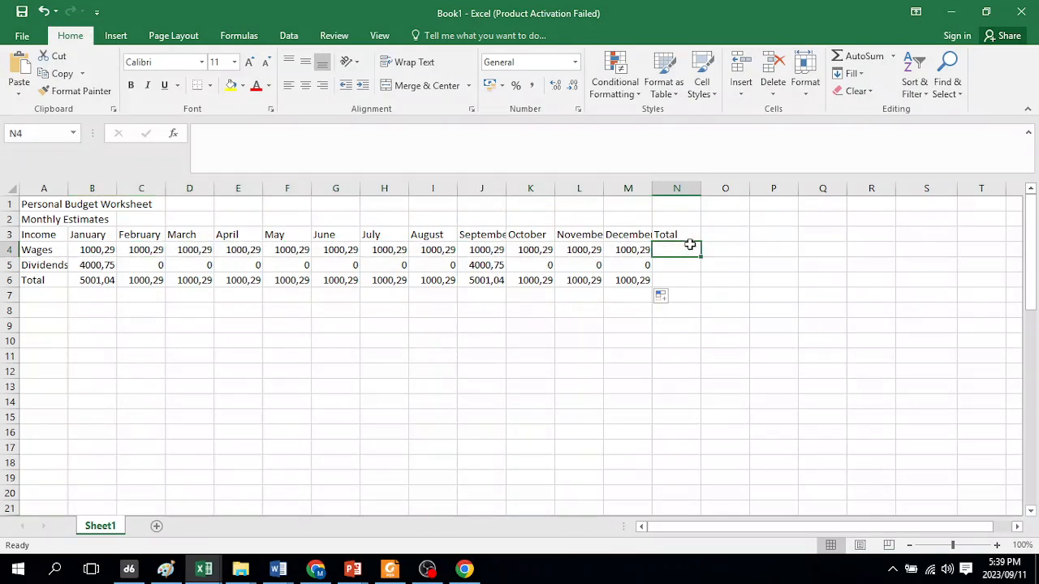
{"action": "type", "text": "=sum"}
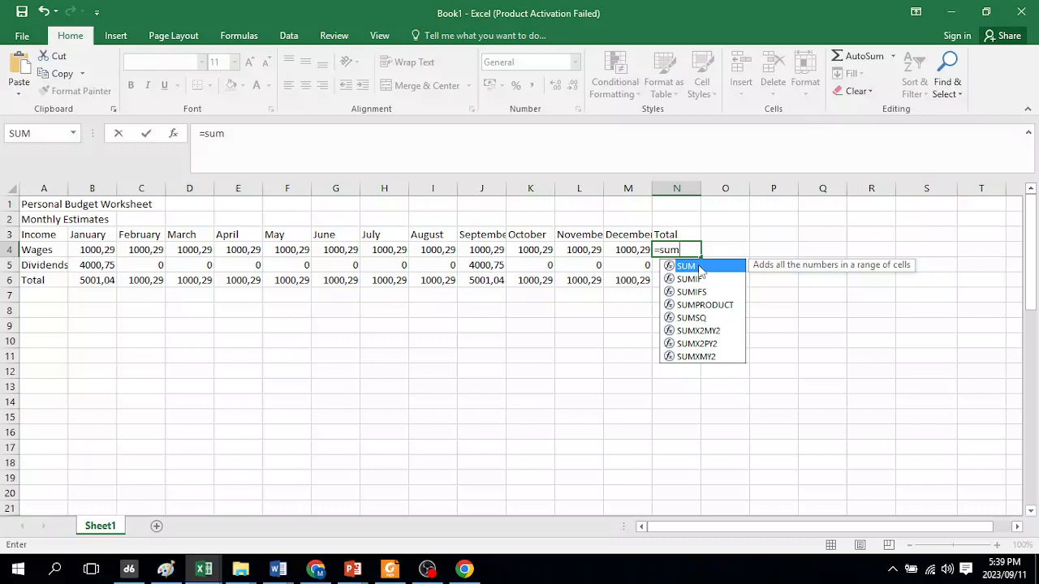
{"action": "double_click", "coordinate": [698, 267]}
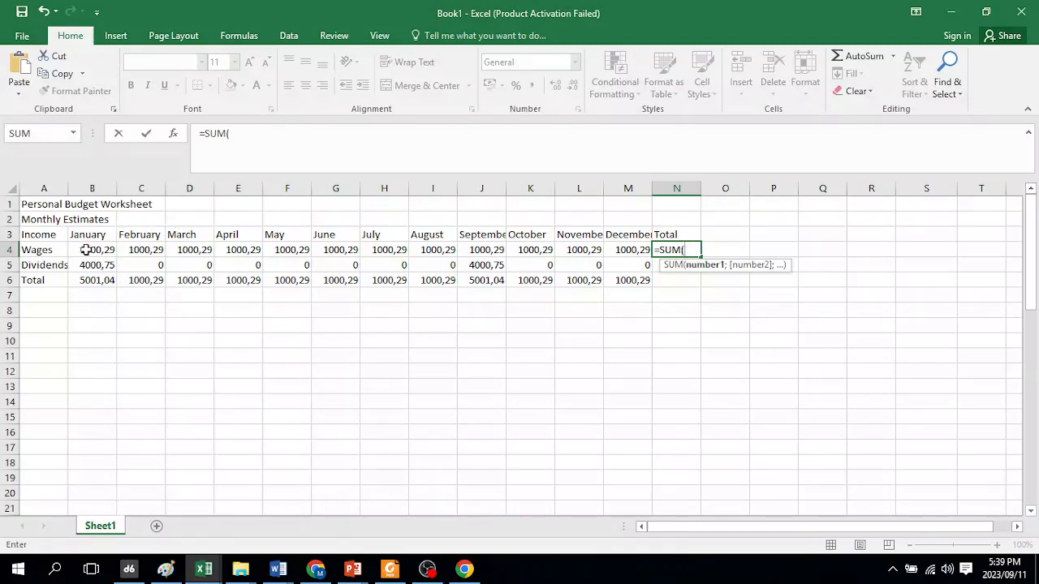
{"action": "left_click_drag", "start_coordinate": [85, 250], "coordinate": [619, 258]}
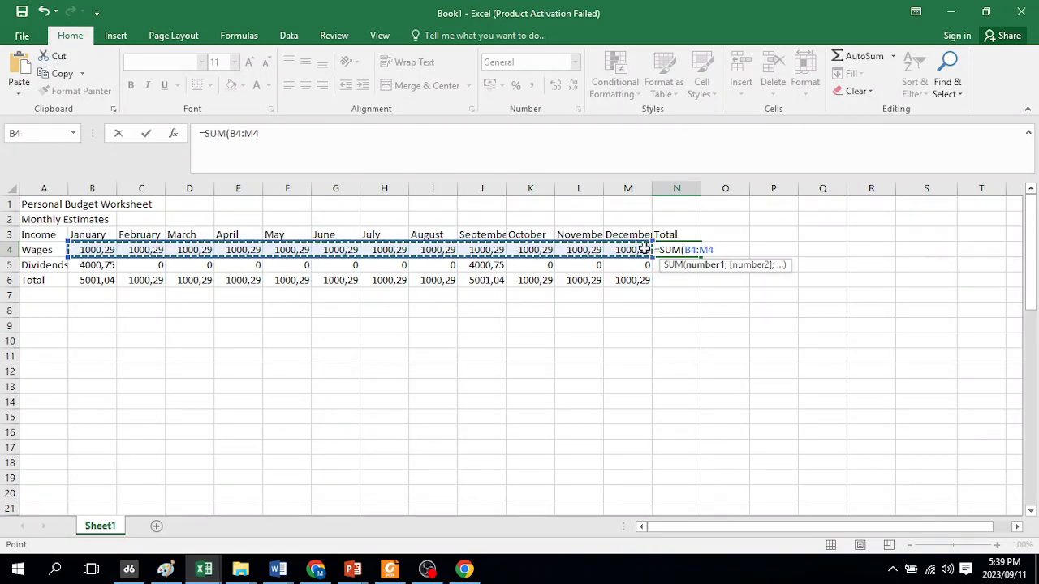
{"action": "type", "text": ")"}
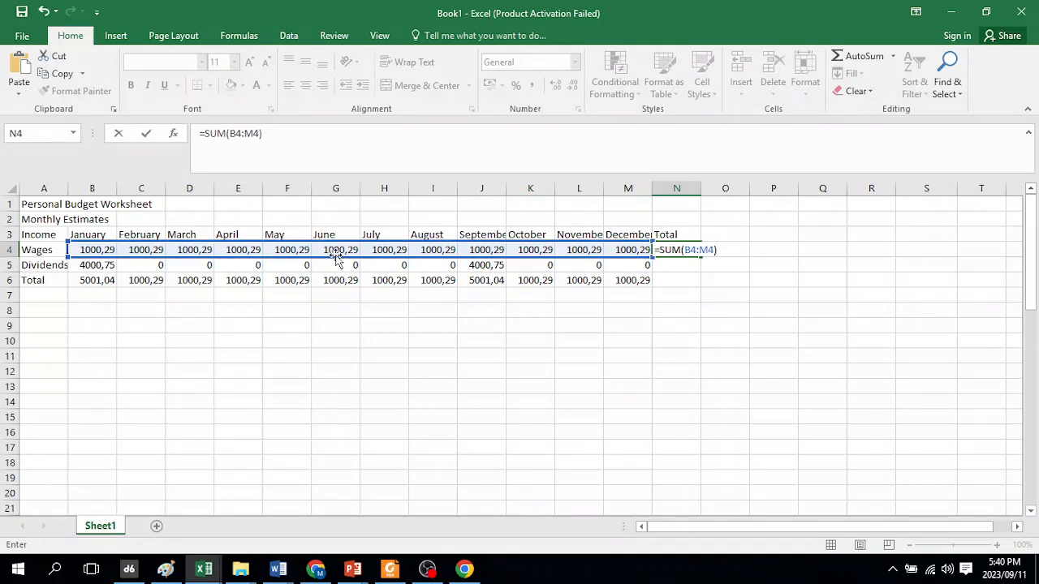
{"action": "key", "text": "Return"}
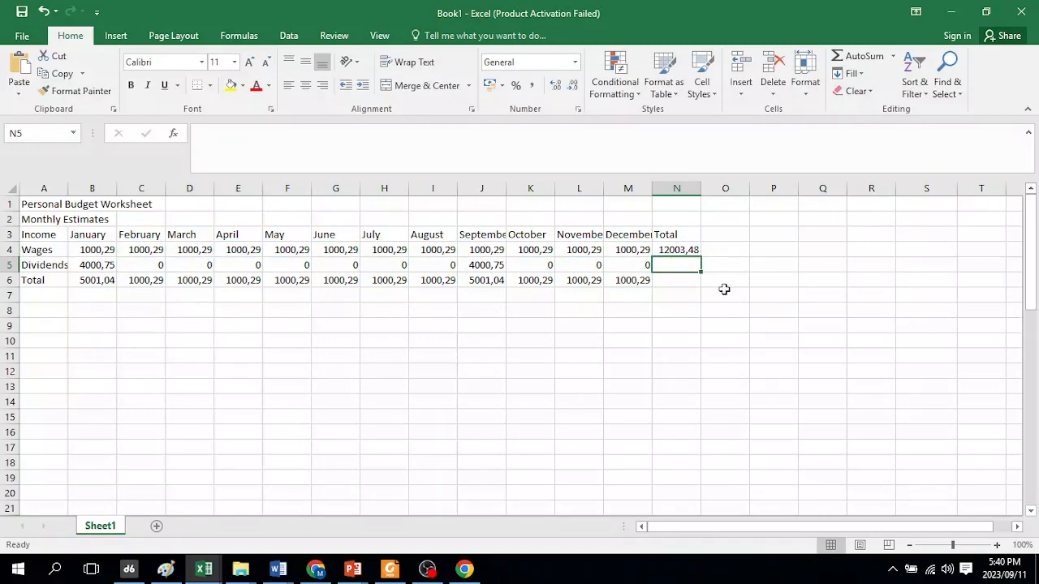
Fill the yearly SUM formula from N4 down through the dividends and total rows to N6
{"action": "left_click", "coordinate": [692, 250]}
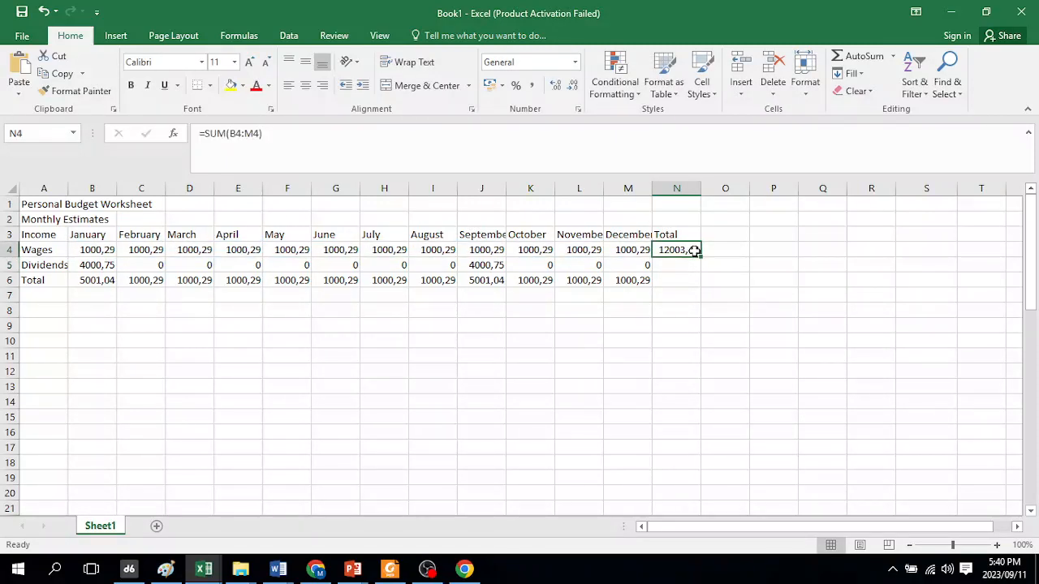
{"action": "left_click_drag", "start_coordinate": [700, 254], "coordinate": [703, 290]}
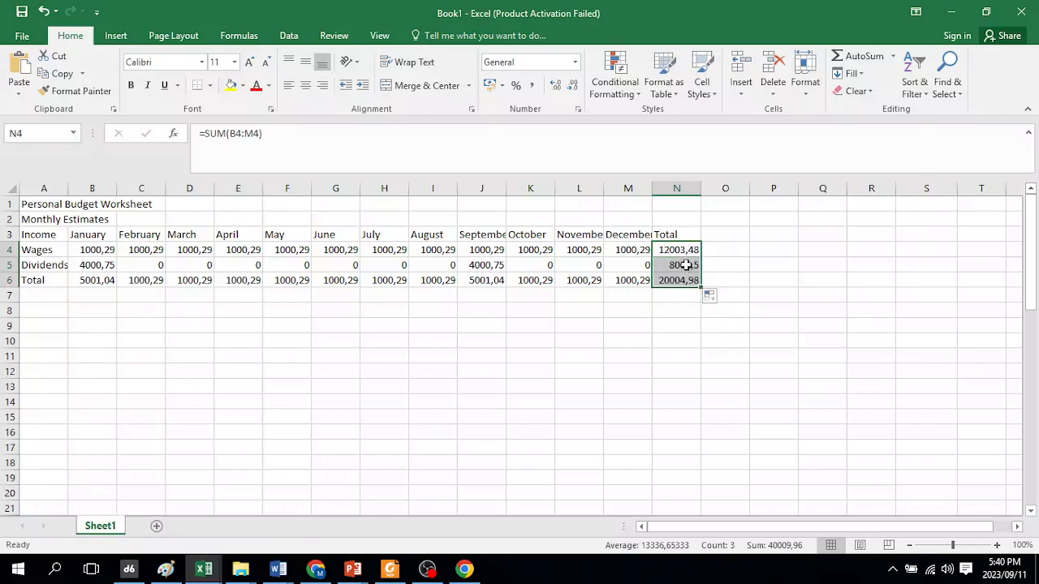
Examine the yearly total formulas in N4, N5 and N6 and compare them with the January total formula in B6
{"action": "left_click", "coordinate": [686, 266]}
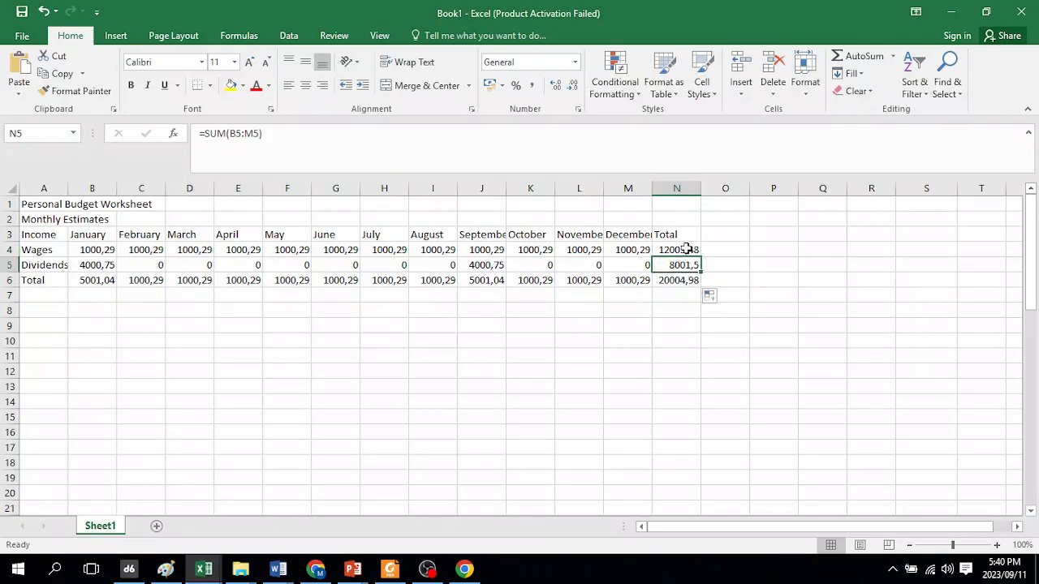
{"action": "left_click", "coordinate": [686, 250]}
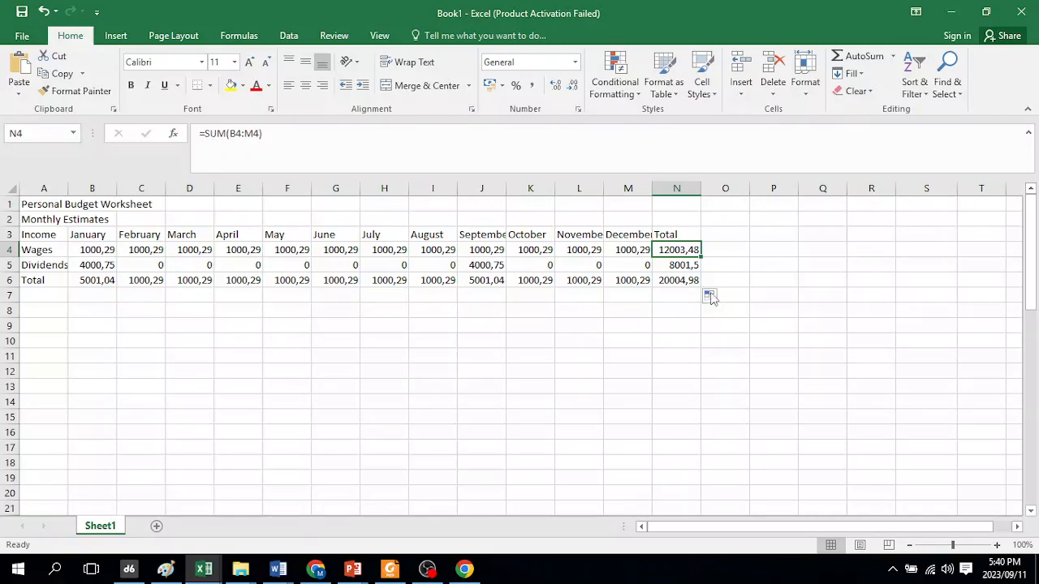
{"action": "left_click", "coordinate": [686, 266]}
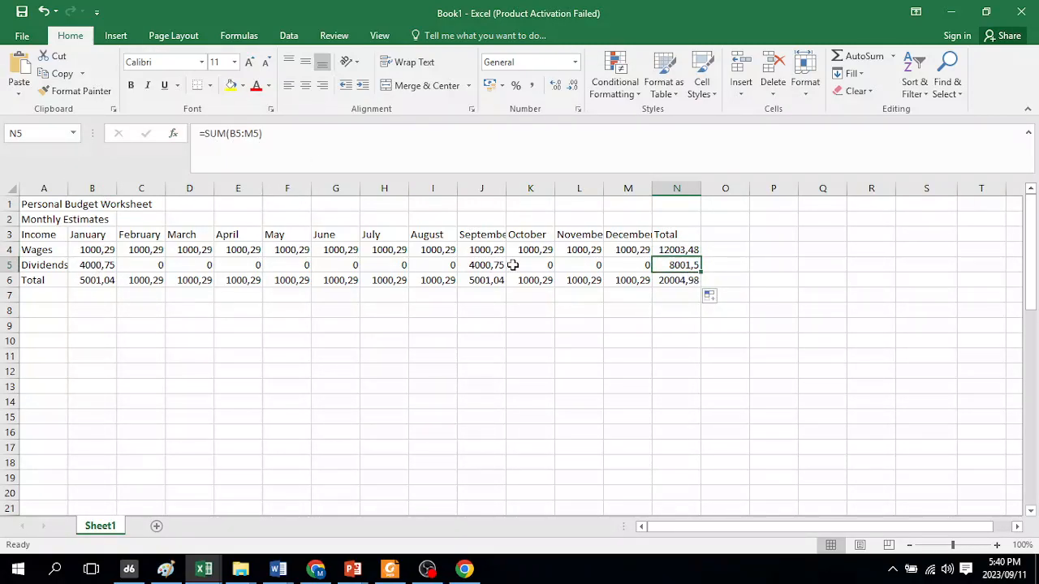
{"action": "left_click", "coordinate": [689, 281]}
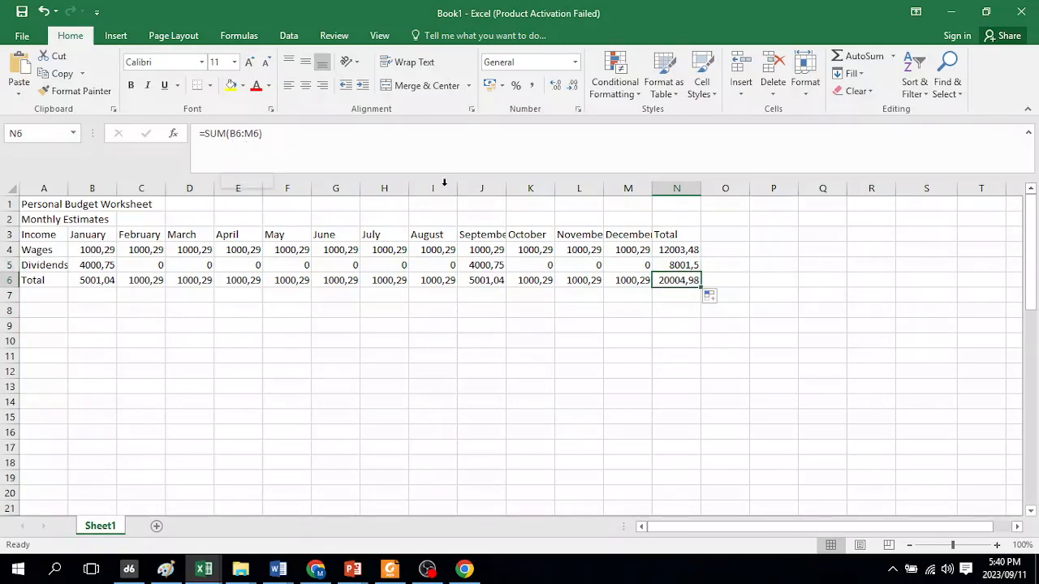
{"action": "left_click", "coordinate": [694, 340]}
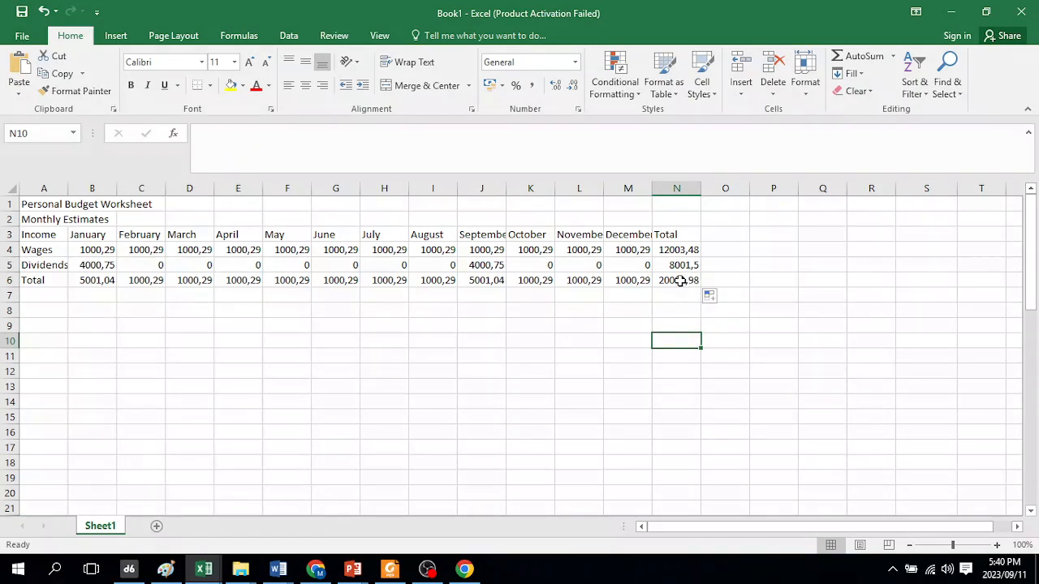
{"action": "left_click", "coordinate": [680, 281]}
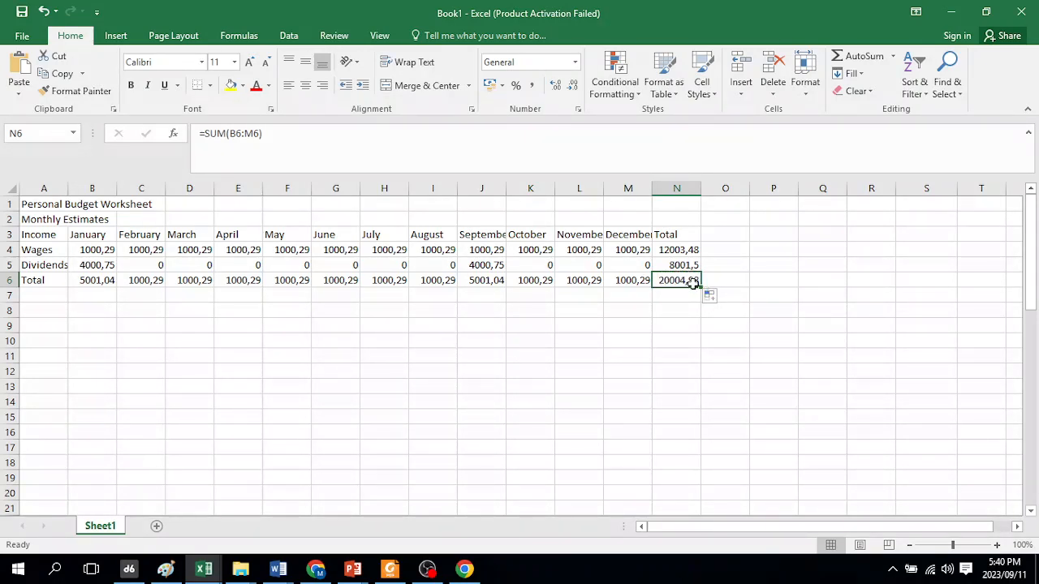
{"action": "left_click", "coordinate": [681, 250]}
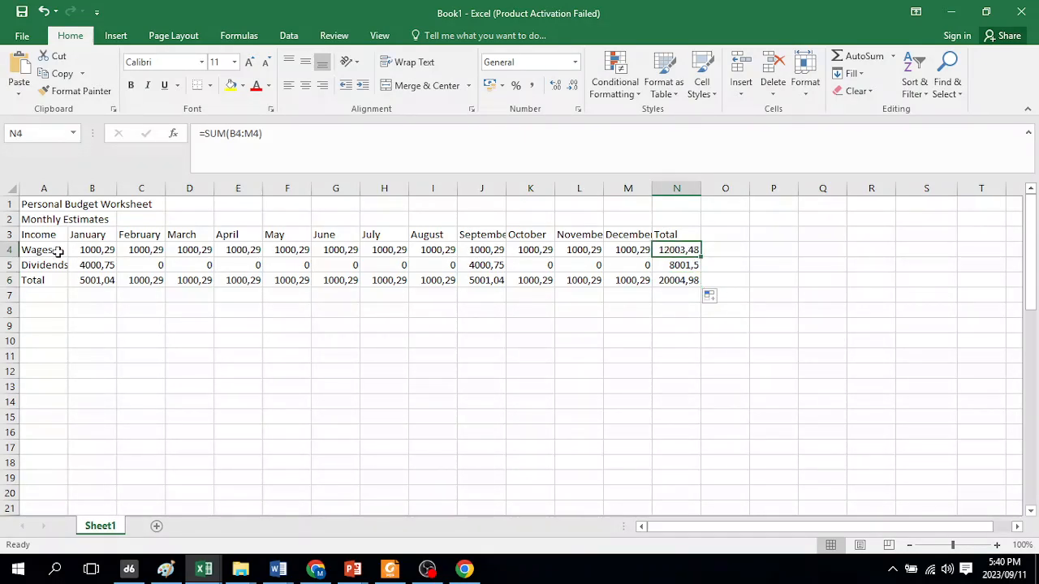
{"action": "left_click", "coordinate": [691, 266]}
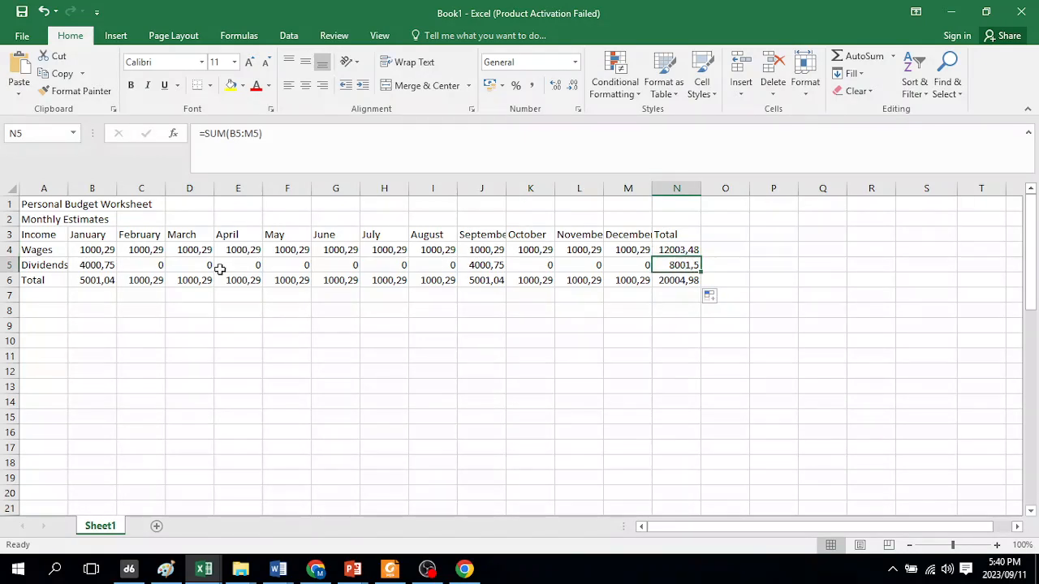
{"action": "left_click", "coordinate": [101, 283]}
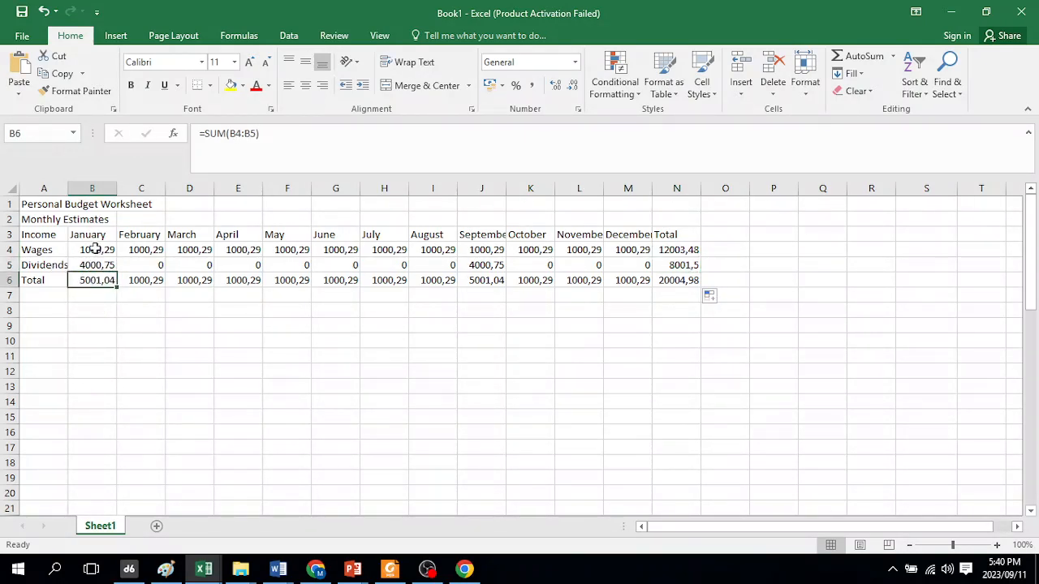
{"action": "left_click", "coordinate": [685, 281]}
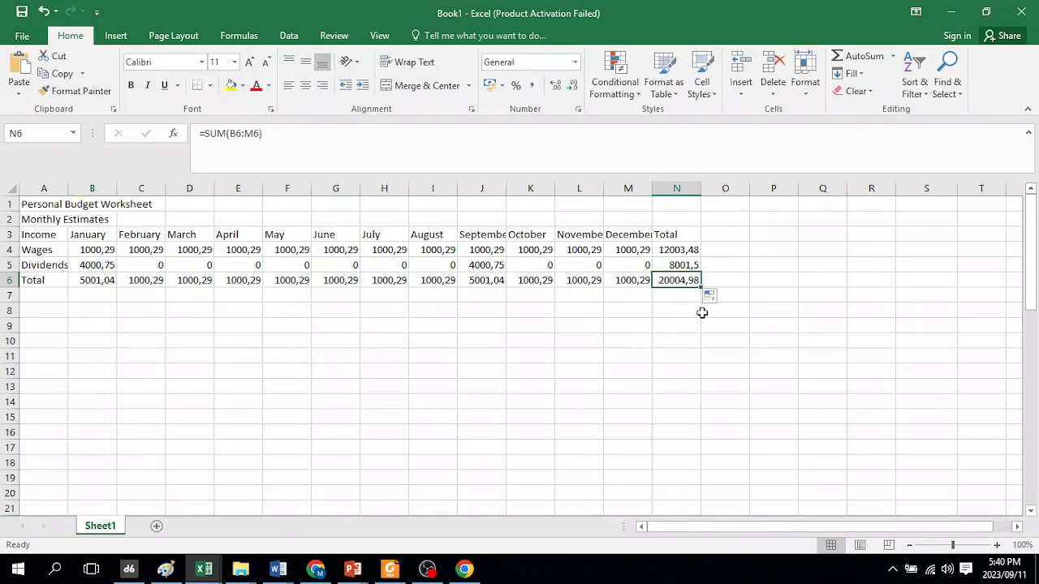